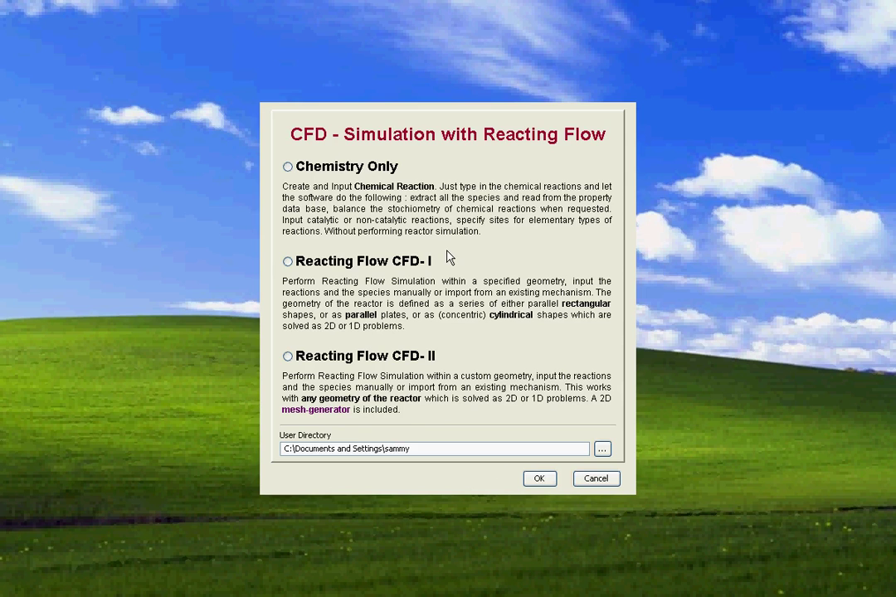
# Select the Reacting Flow CFD-II option in the startup dialog.
pyautogui.click(433, 392)
# Choose the works folder on the Temporary (D:) drive as the working directory and confirm startup.
pyautogui.click(602, 449)
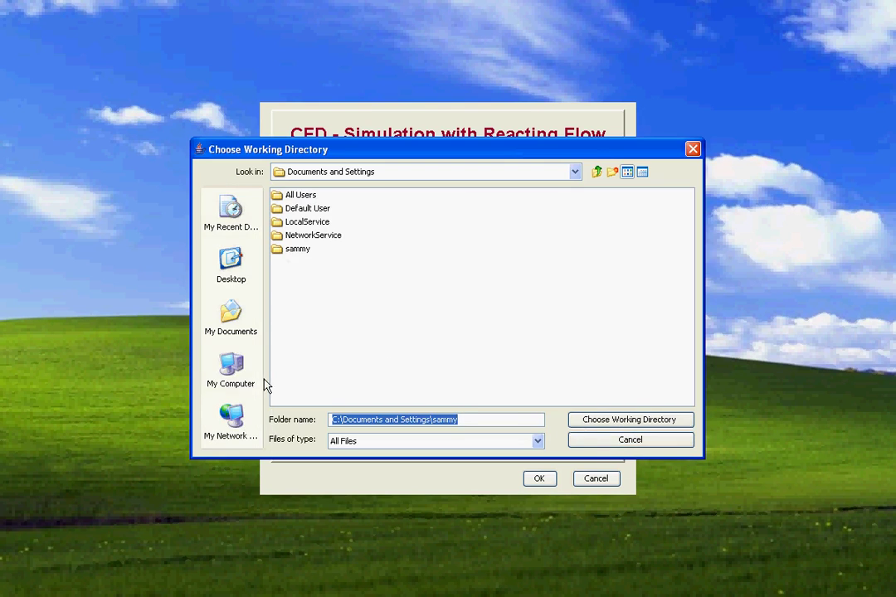
pyautogui.click(232, 375)
pyautogui.doubleClick(300, 222)
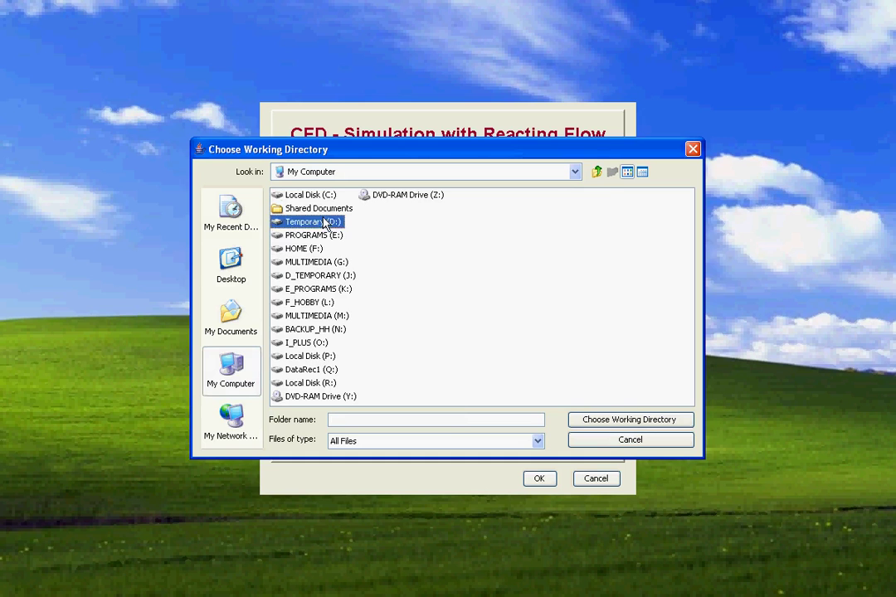
pyautogui.doubleClick(570, 221)
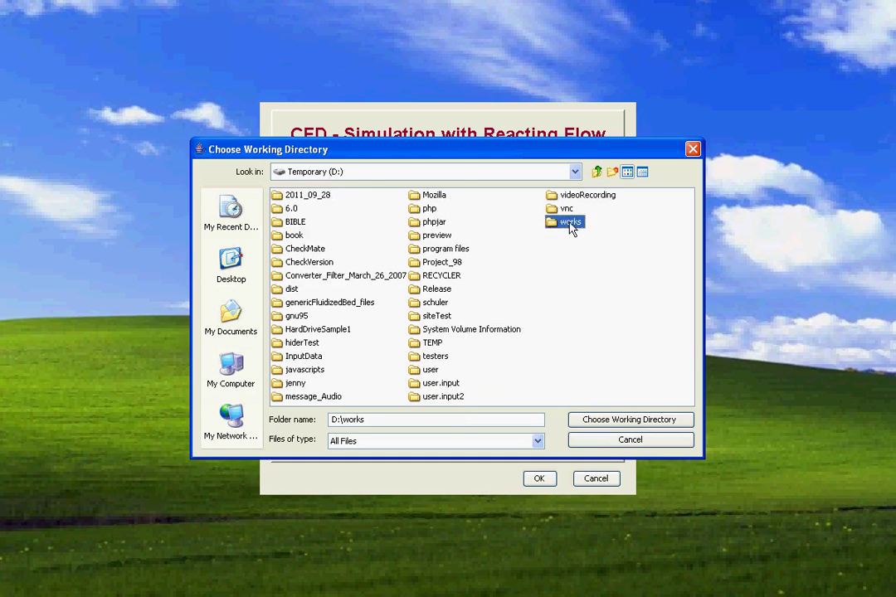
pyautogui.click(624, 420)
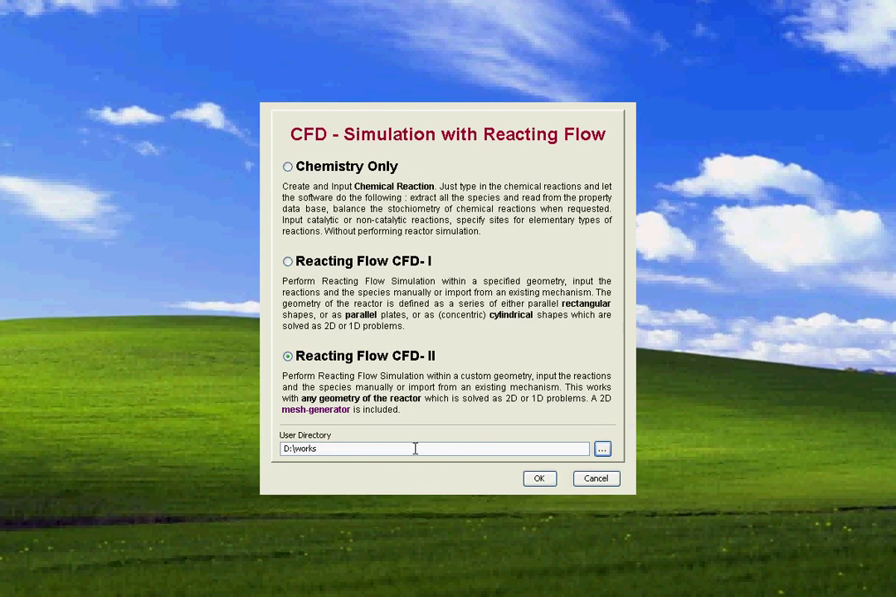
pyautogui.click(539, 481)
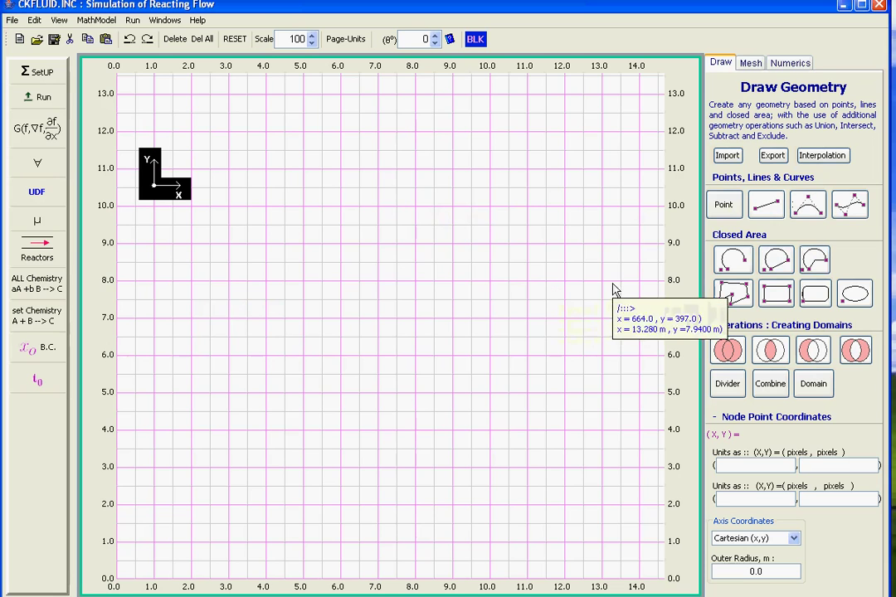
# Place four parabolic arcs on the canvas: top, bottom, right and left.
pyautogui.click(808, 213)
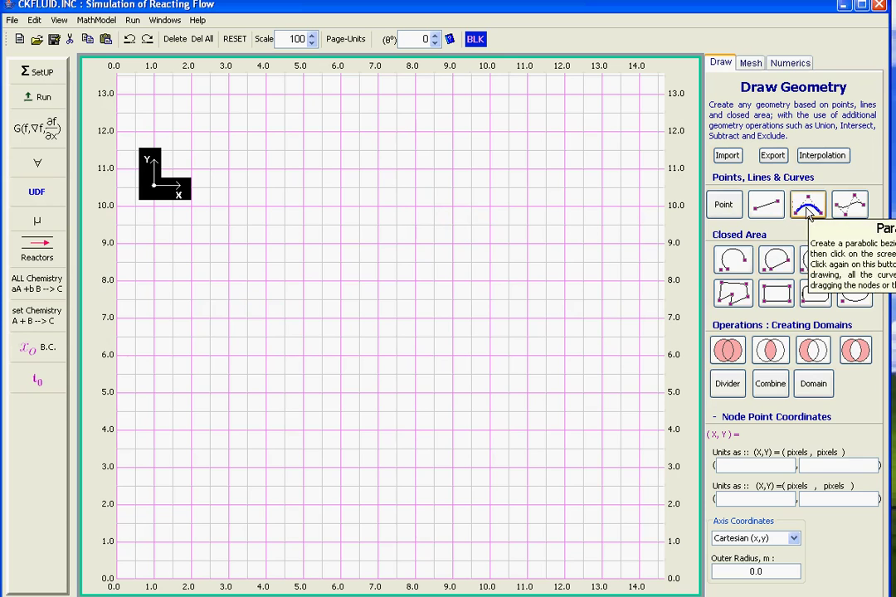
pyautogui.click(221, 268)
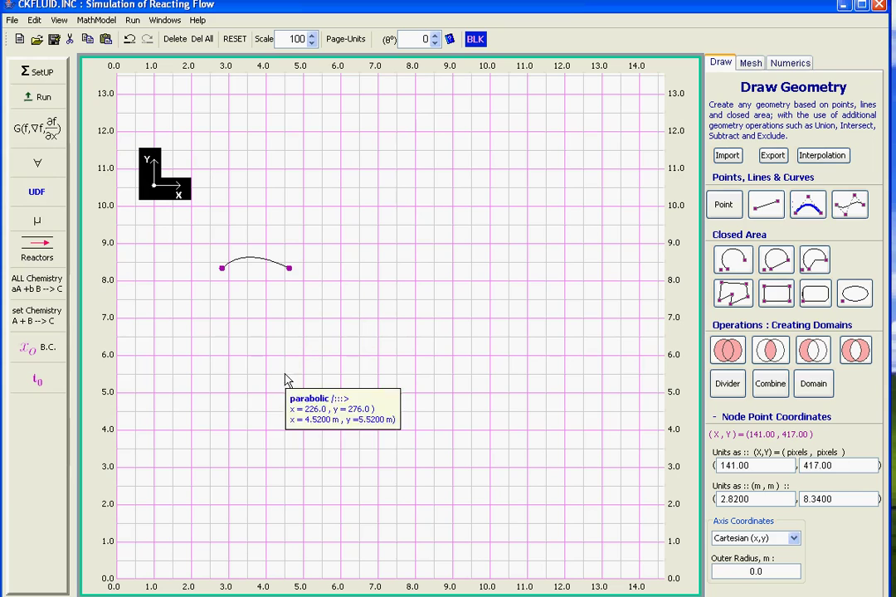
pyautogui.click(247, 395)
pyautogui.click(434, 330)
pyautogui.click(206, 332)
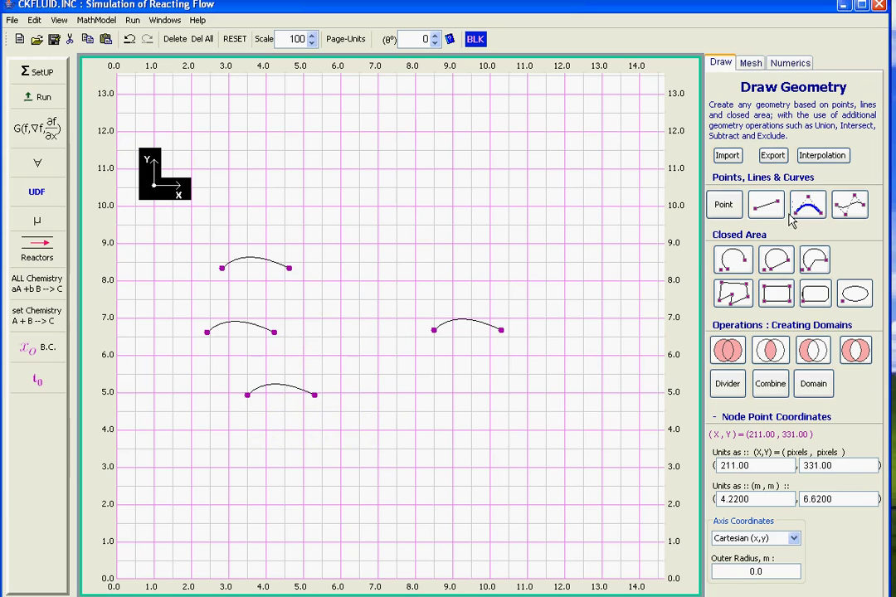
# Join the left and right arcs' endpoints to the top and bottom arcs to close the outline.
pyautogui.moveTo(207, 332); pyautogui.dragTo(222, 274)
pyautogui.moveTo(274, 332); pyautogui.dragTo(246, 395)
pyautogui.moveTo(434, 330); pyautogui.dragTo(289, 270)
pyautogui.moveTo(501, 331); pyautogui.dragTo(281, 392)
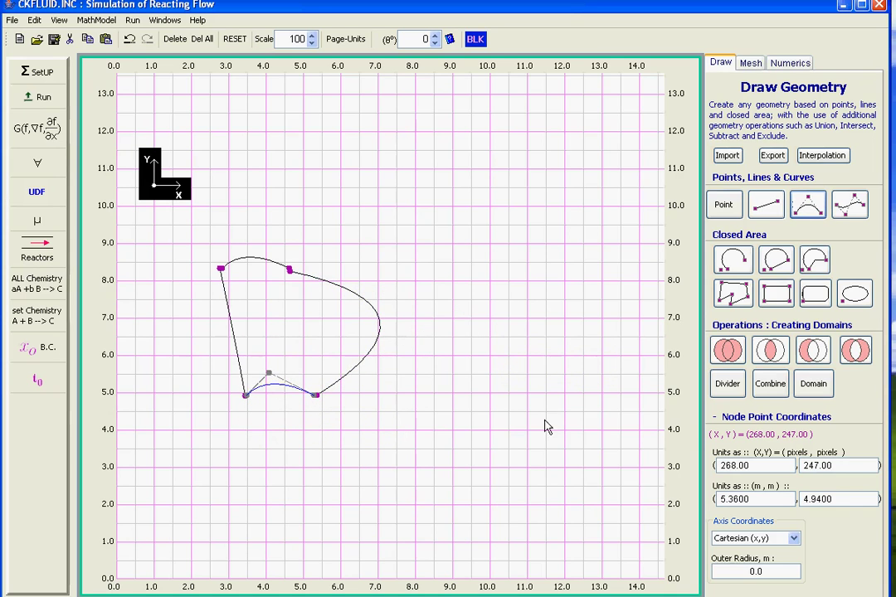
# In Combine mode, move the top-right and left nodes outward and bulge the top arc upward.
pyautogui.click(759, 385)
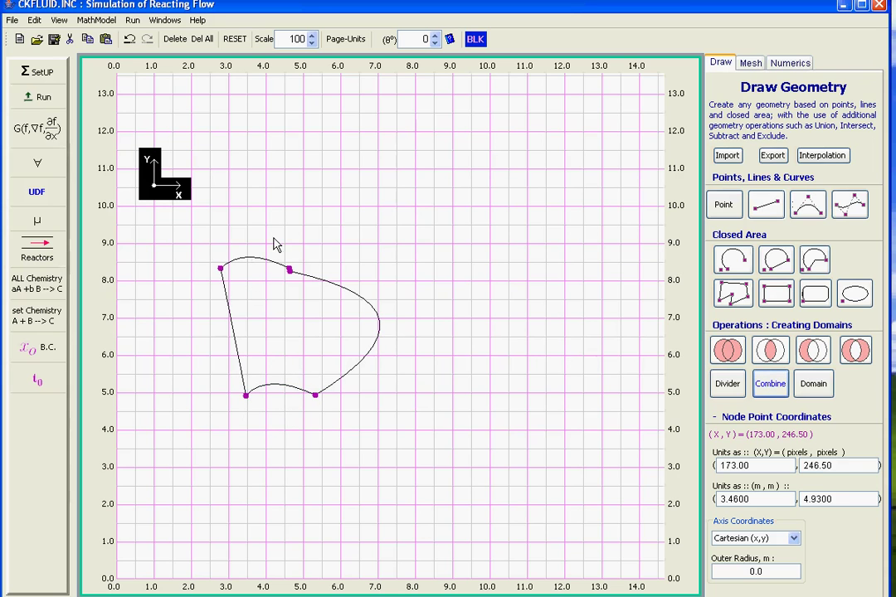
pyautogui.moveTo(275, 240); pyautogui.dragTo(302, 305)
pyautogui.moveTo(289, 269); pyautogui.dragTo(340, 234)
pyautogui.moveTo(244, 248); pyautogui.dragTo(289, 177)
pyautogui.click(221, 270)
pyautogui.moveTo(221, 270); pyautogui.dragTo(208, 258)
pyautogui.moveTo(340, 235); pyautogui.dragTo(407, 218)
# Widen the bottom edge, bow the left edge out, and settle the top nodes near y 9–9.5.
pyautogui.moveTo(315, 395); pyautogui.dragTo(410, 391)
pyautogui.moveTo(281, 374); pyautogui.dragTo(315, 433)
pyautogui.moveTo(248, 388); pyautogui.dragTo(174, 338)
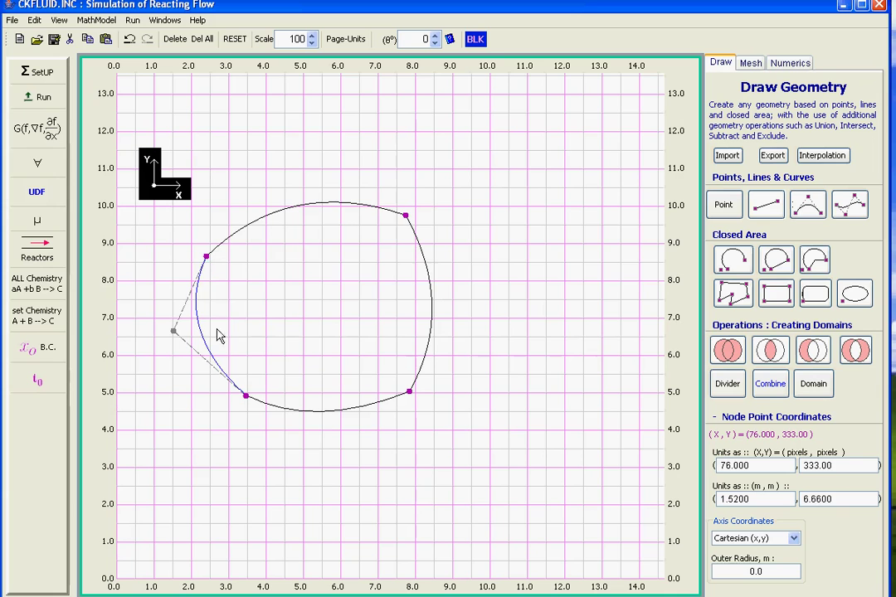
pyautogui.moveTo(405, 216); pyautogui.dragTo(410, 228)
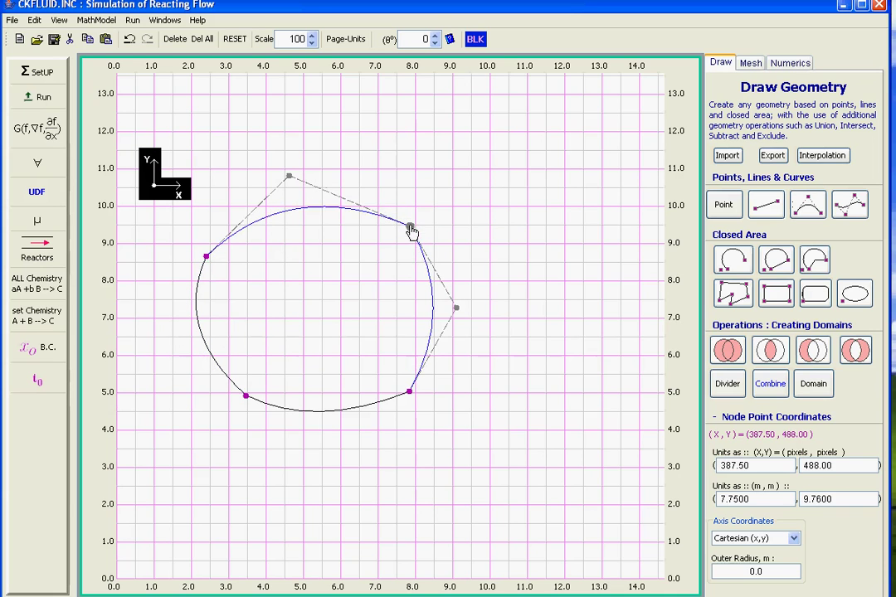
pyautogui.click(313, 215)
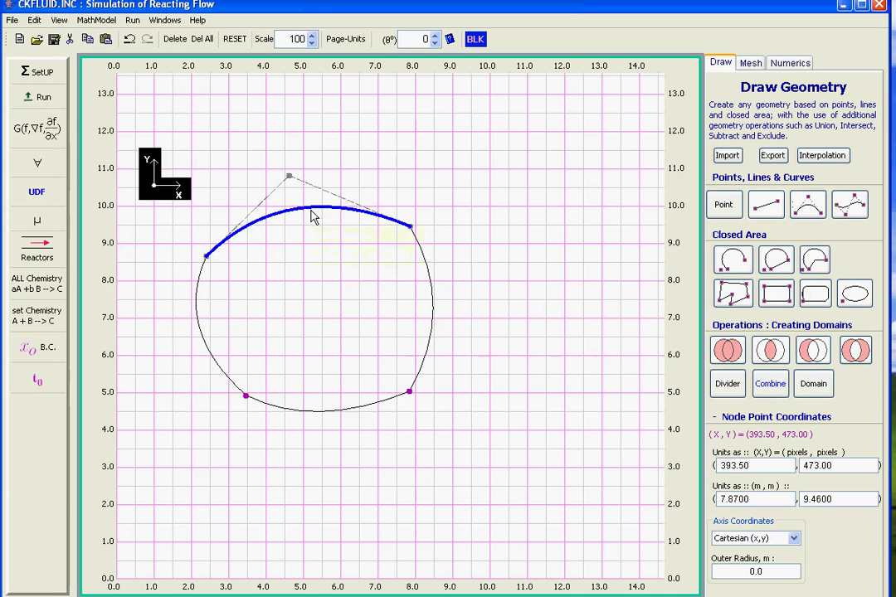
pyautogui.moveTo(313, 215); pyautogui.dragTo(323, 214)
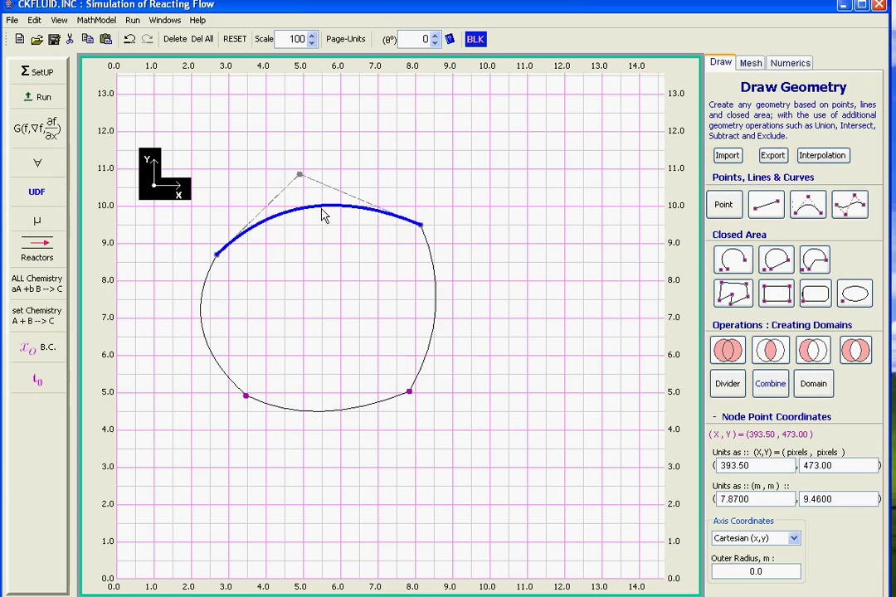
pyautogui.click(216, 256)
pyautogui.moveTo(215, 257); pyautogui.dragTo(212, 244)
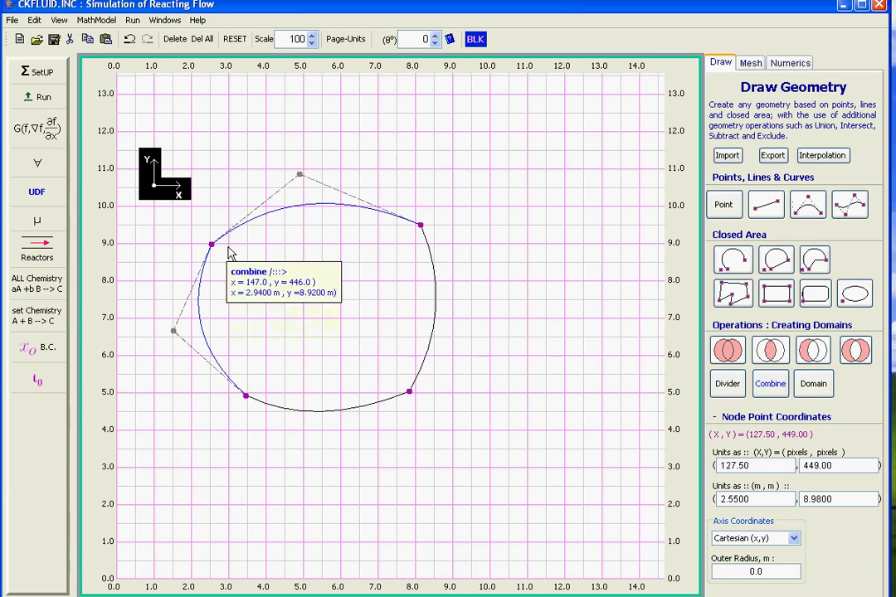
# Select the four curves as a closed contour forming Domain_1, then shift it right toward the grid centre.
pyautogui.click(803, 387)
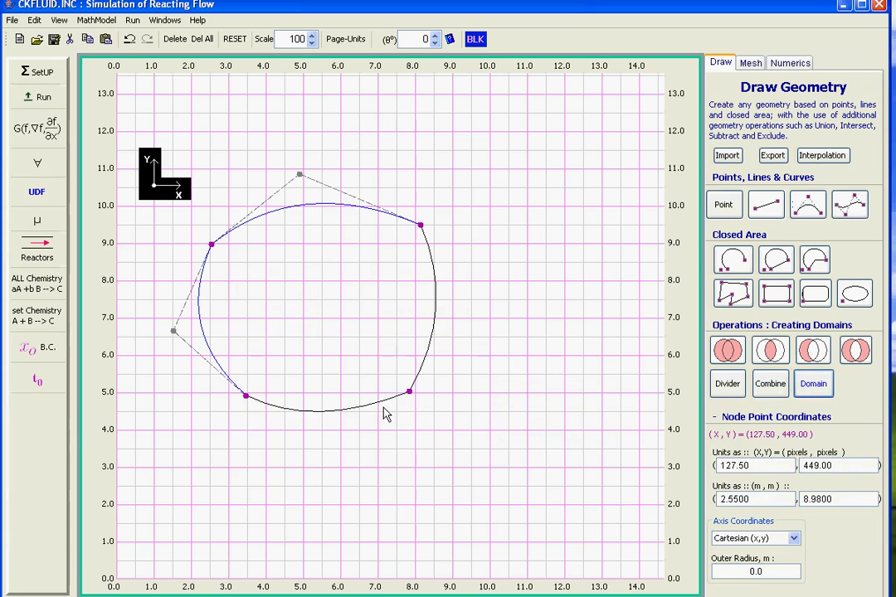
pyautogui.click(235, 396)
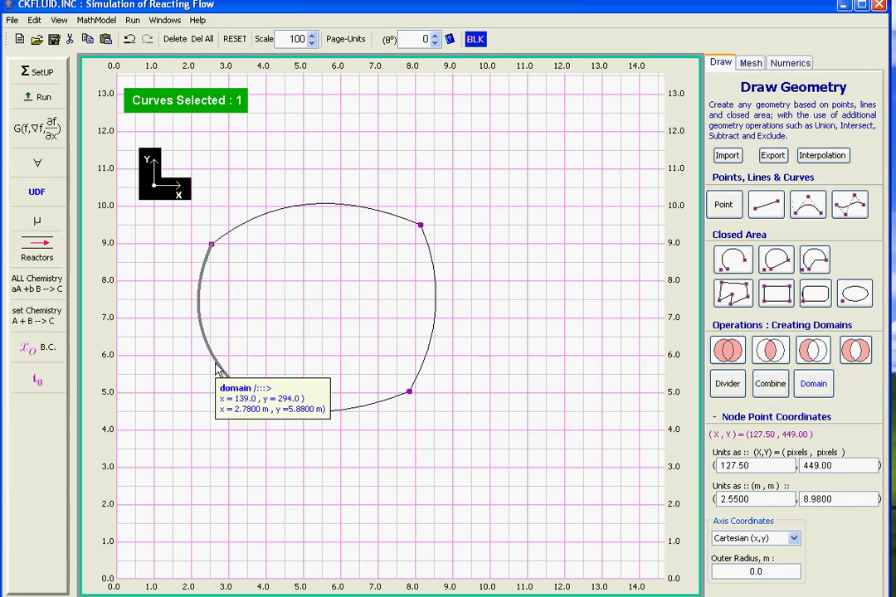
pyautogui.click(217, 367)
pyautogui.click(433, 334)
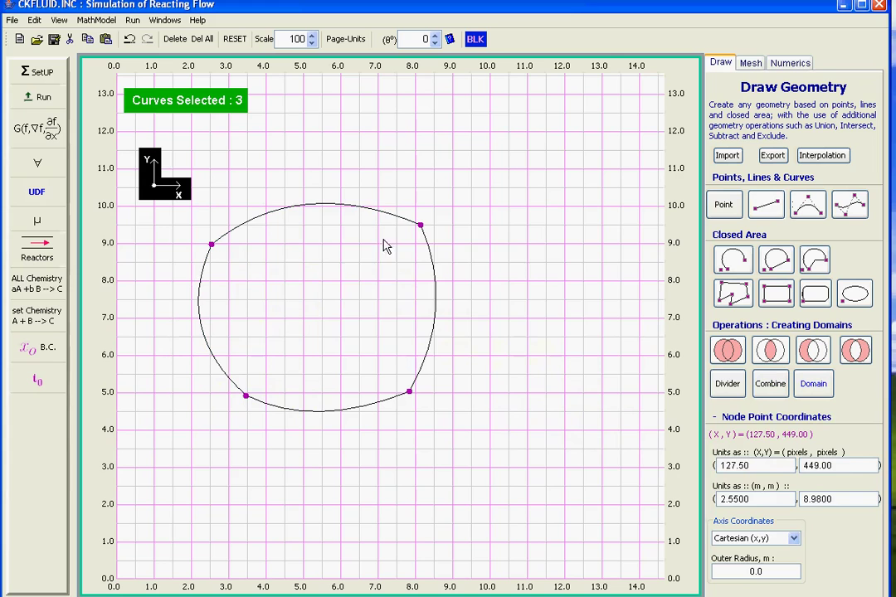
pyautogui.click(374, 216)
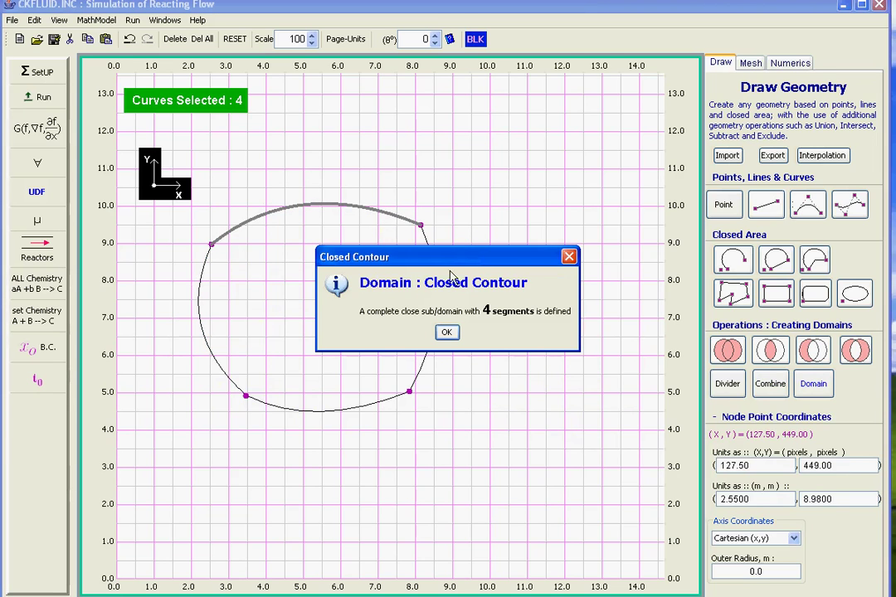
pyautogui.press('Return')
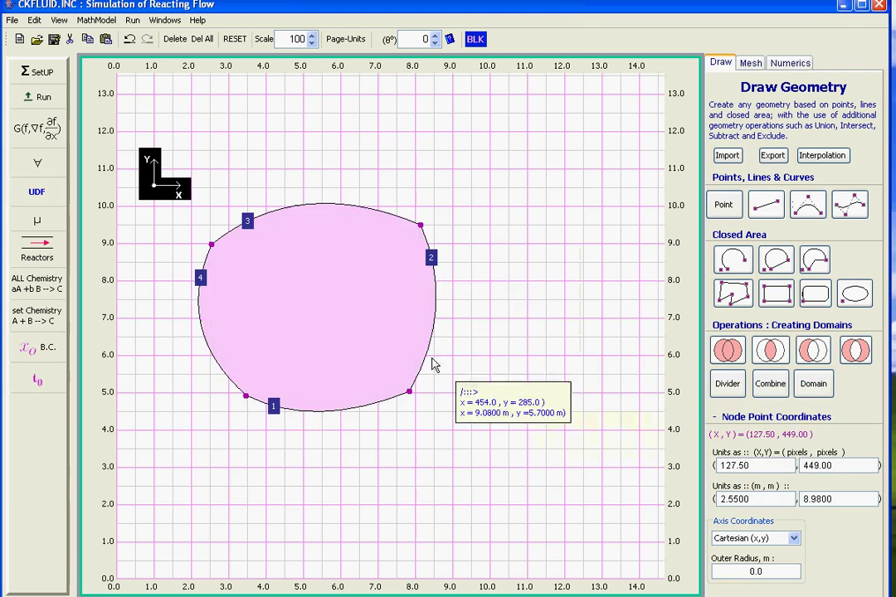
pyautogui.moveTo(320, 316); pyautogui.dragTo(415, 310)
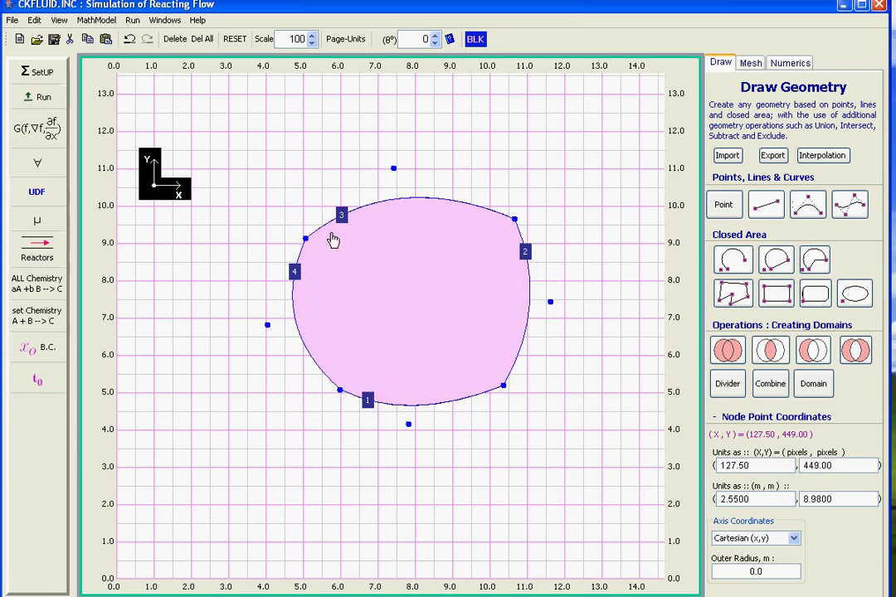
pyautogui.moveTo(351, 259)
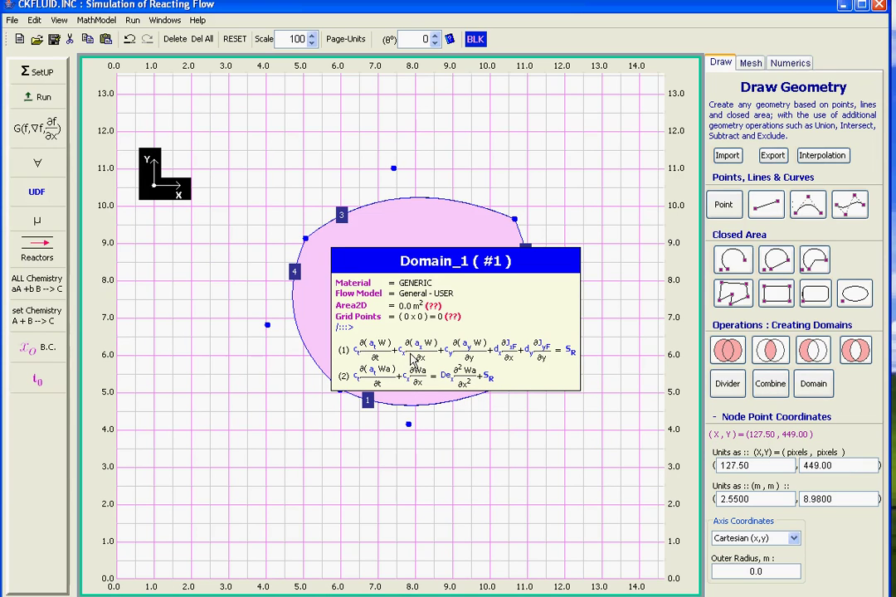
# Delete the Wa equation from the model equations.
pyautogui.click(37, 128)
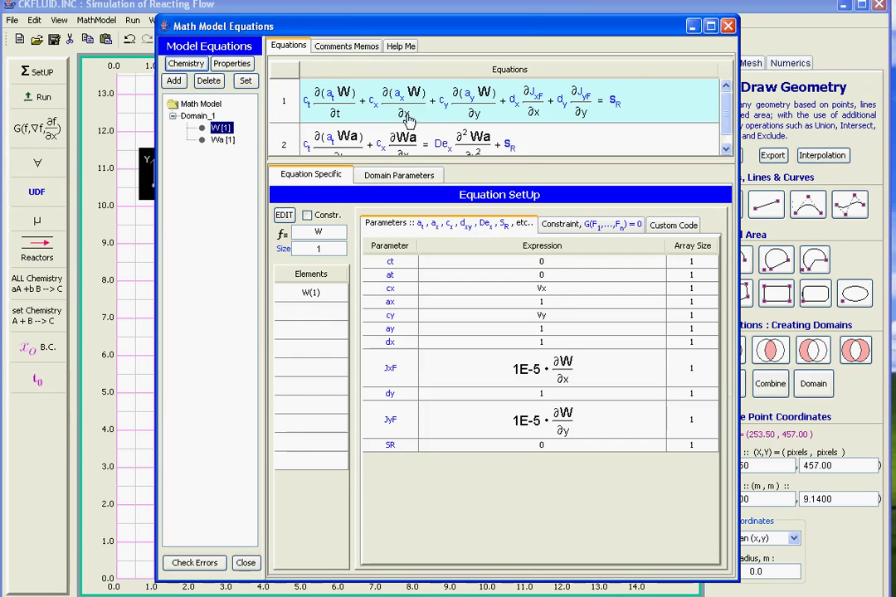
pyautogui.click(423, 145)
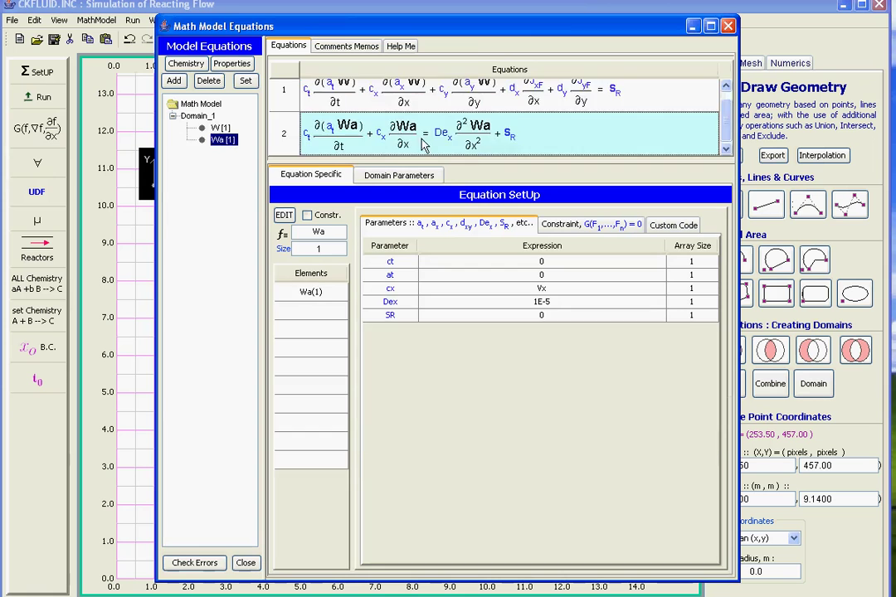
pyautogui.press('Delete')
# Start the W equation with the De_xy ∇²f diffusion term, removing the stray leading plus.
pyautogui.doubleClick(421, 110)
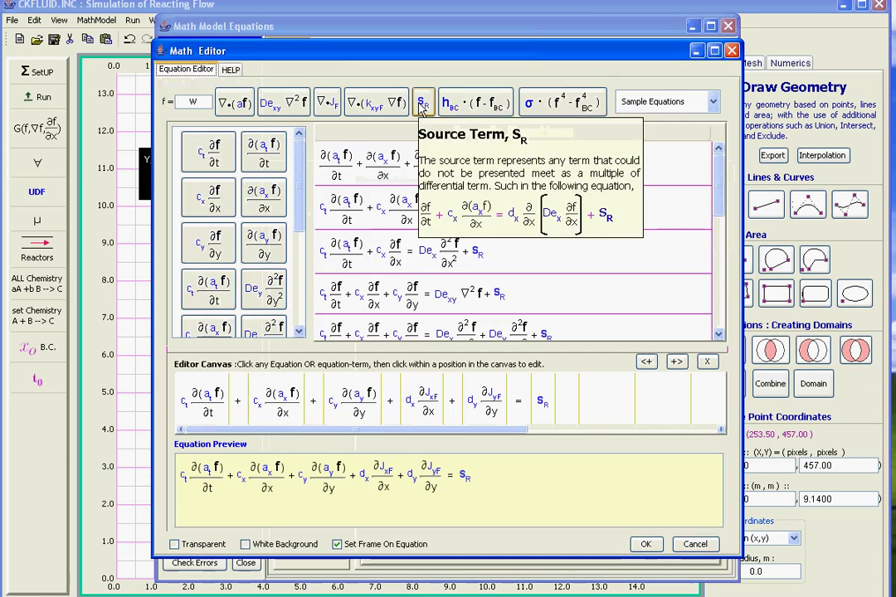
pyautogui.scroll(-2, 501, 264)
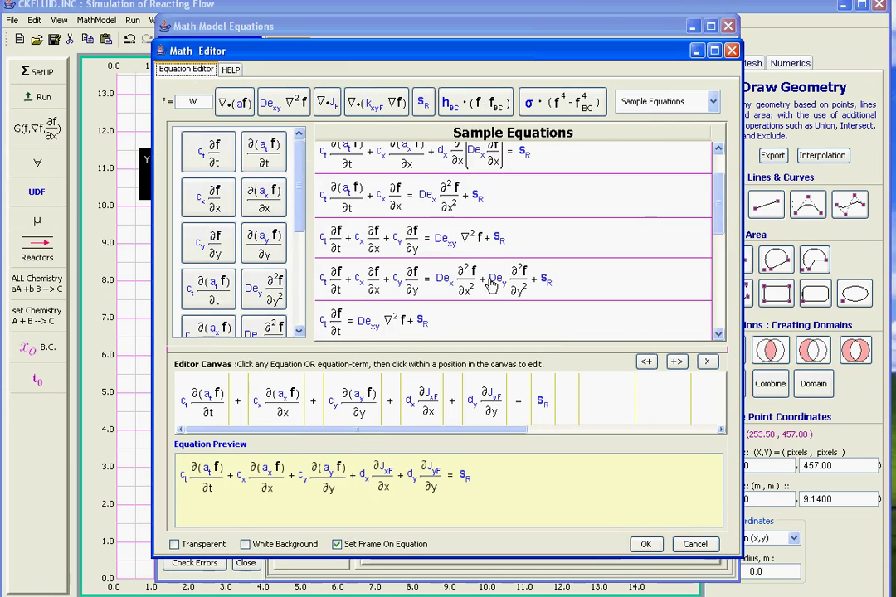
pyautogui.moveTo(280, 119); pyautogui.dragTo(214, 420)
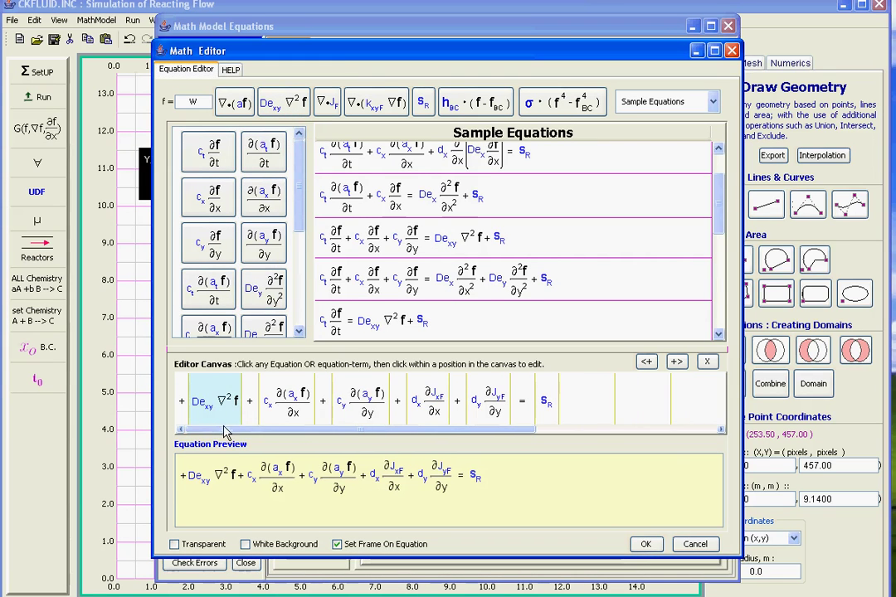
pyautogui.click(181, 404)
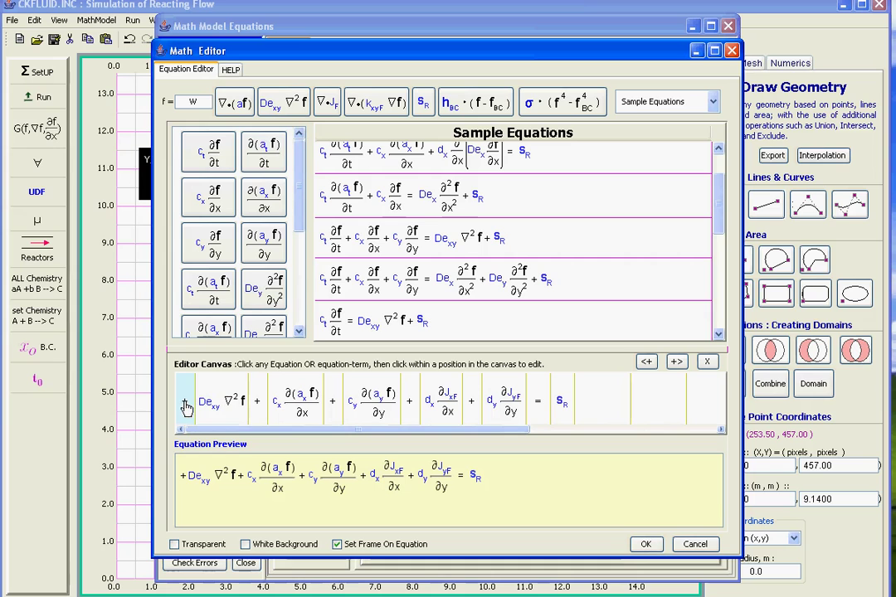
pyautogui.press('Delete')
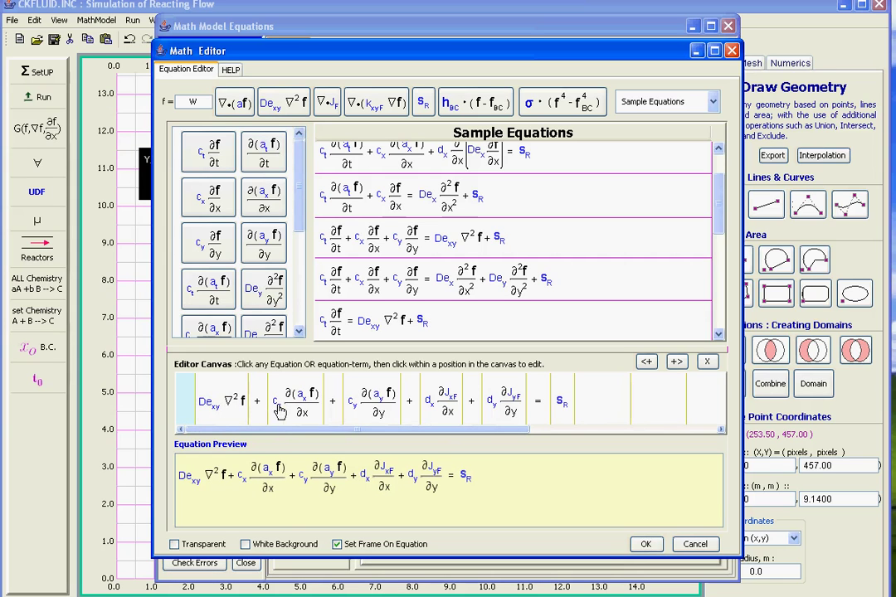
# Replace the convection and flux terms with an S_R source term and set the right side to 0.
pyautogui.click(319, 404)
pyautogui.moveTo(322, 405); pyautogui.dragTo(565, 407)
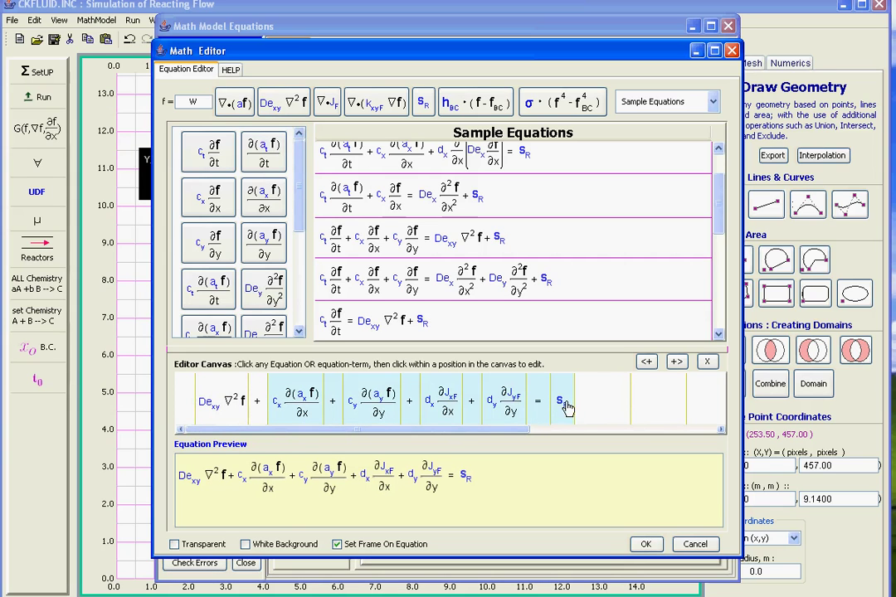
pyautogui.press('Delete')
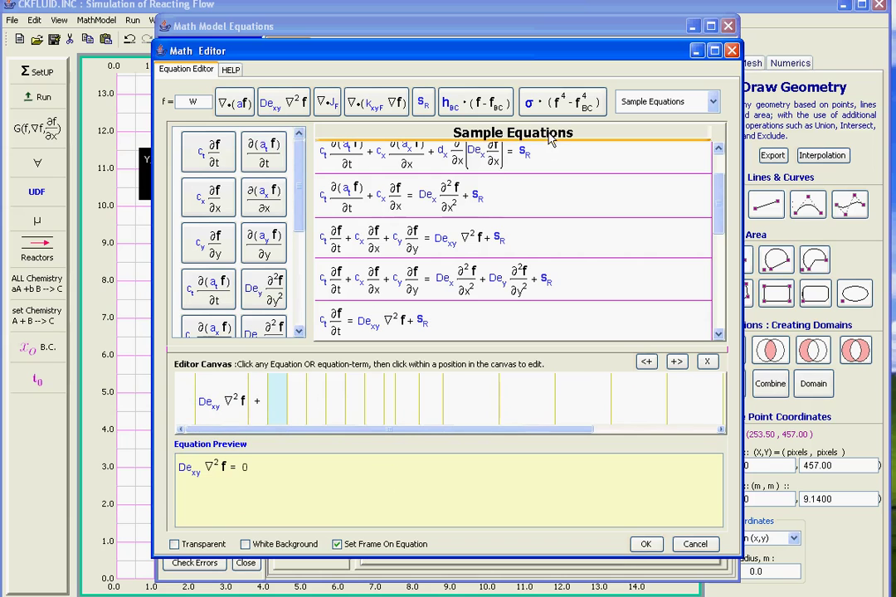
pyautogui.moveTo(424, 101); pyautogui.dragTo(281, 403)
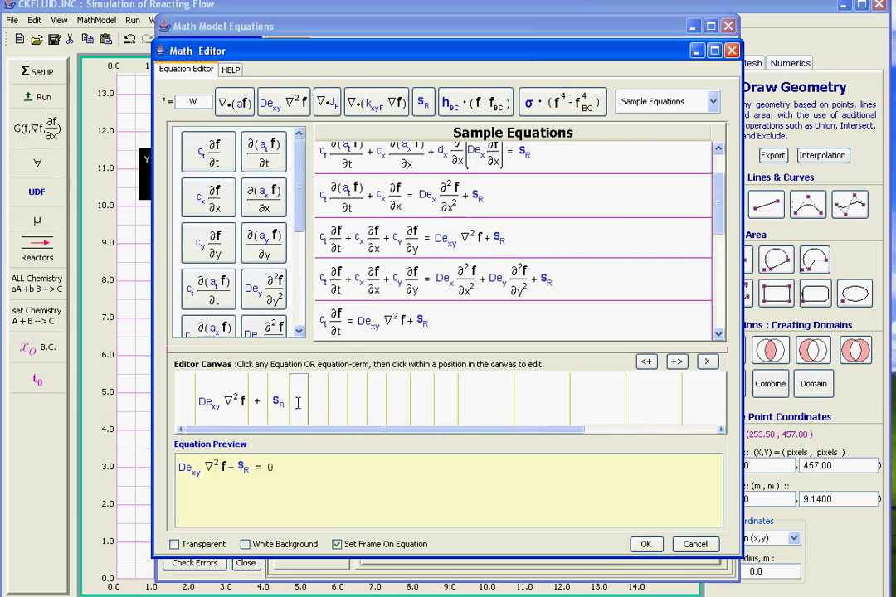
pyautogui.write('0')
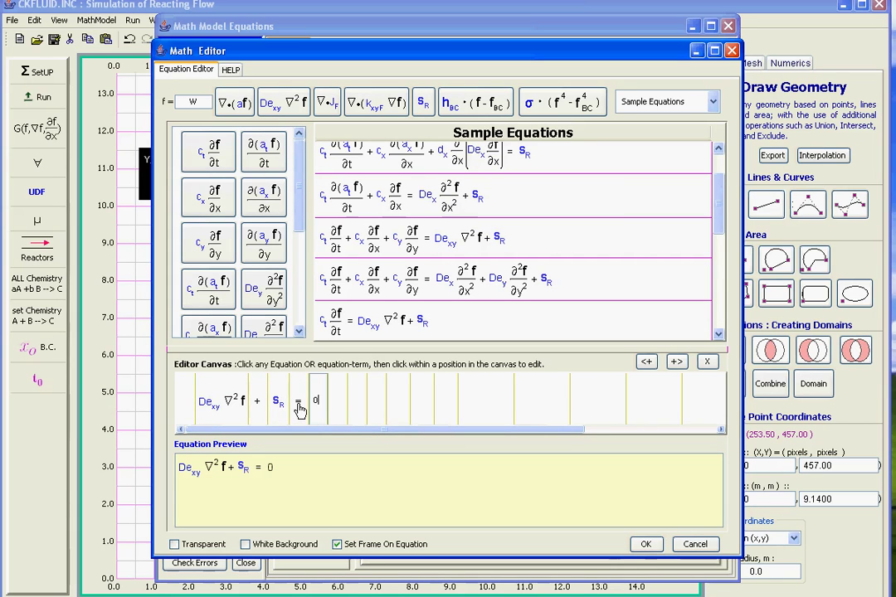
pyautogui.press('Return')
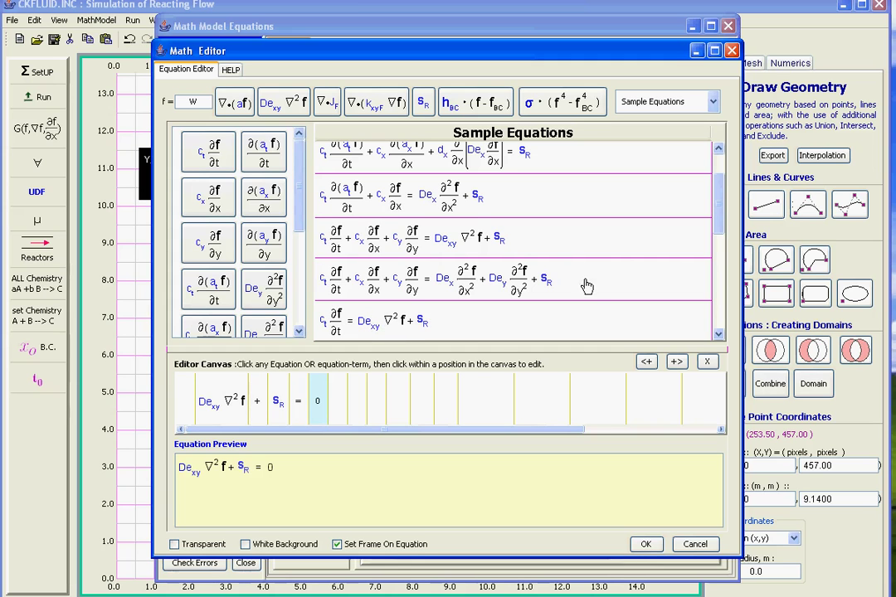
pyautogui.scroll(1, 520, 264)
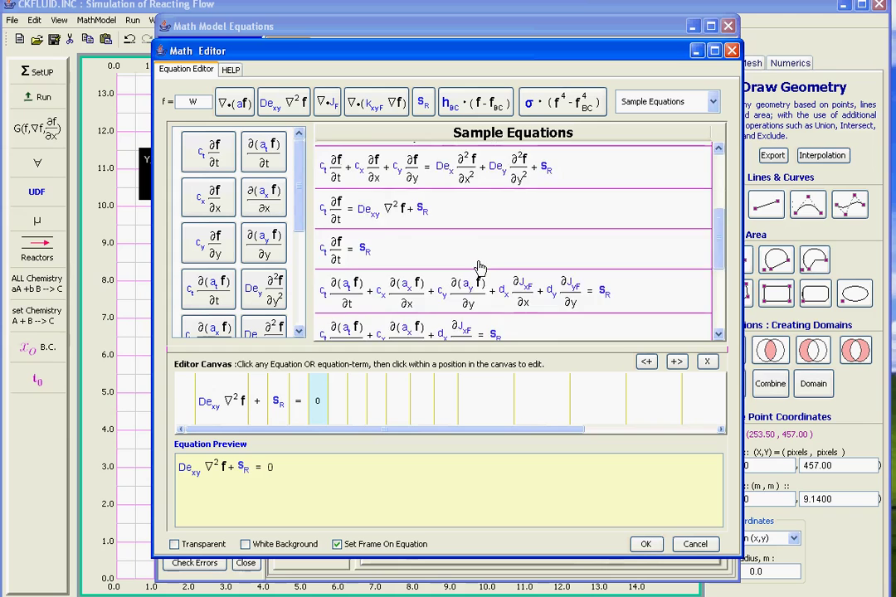
pyautogui.scroll(-5, 479, 267)
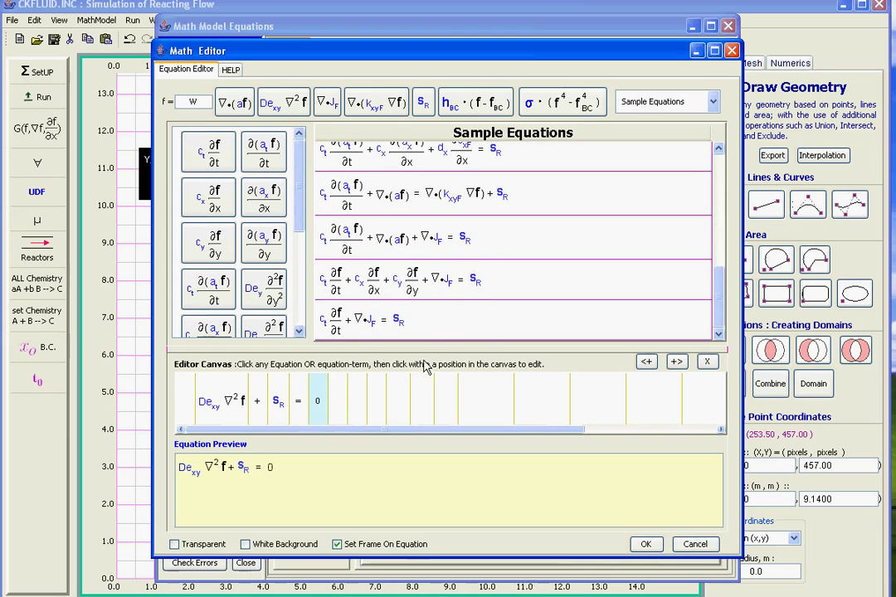
# Save the W equation and change the diffusivity Dexy from 1E-5 to 1.
pyautogui.click(646, 545)
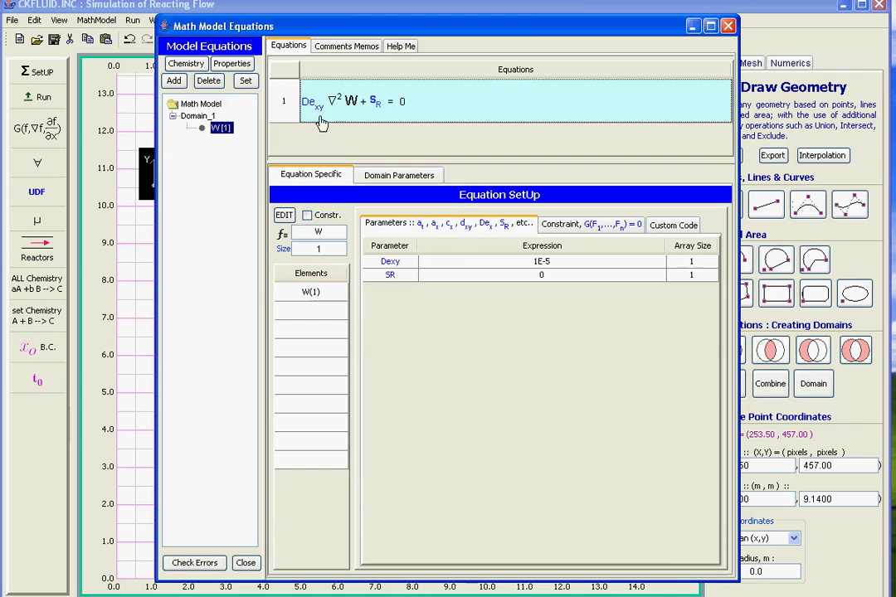
pyautogui.doubleClick(494, 264)
pyautogui.rightClick(460, 203)
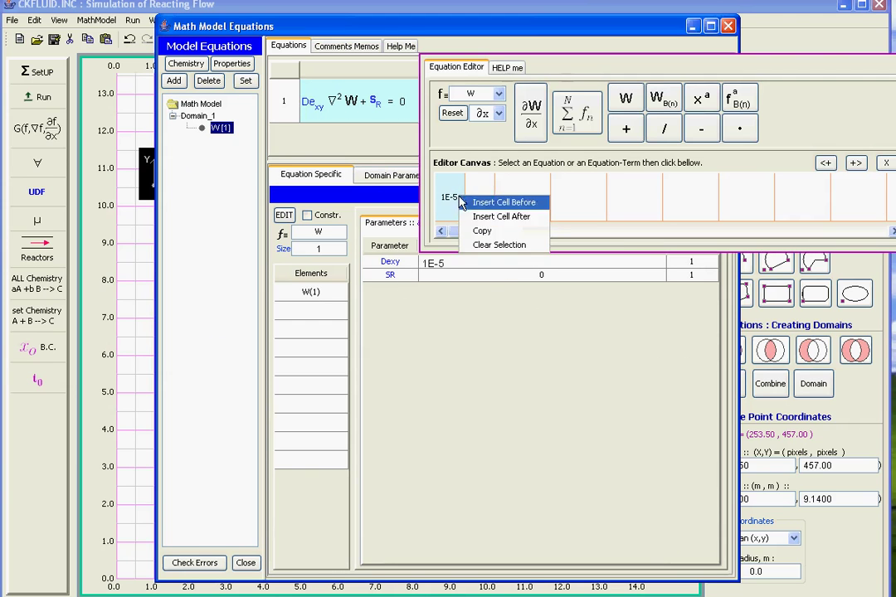
pyautogui.click(477, 244)
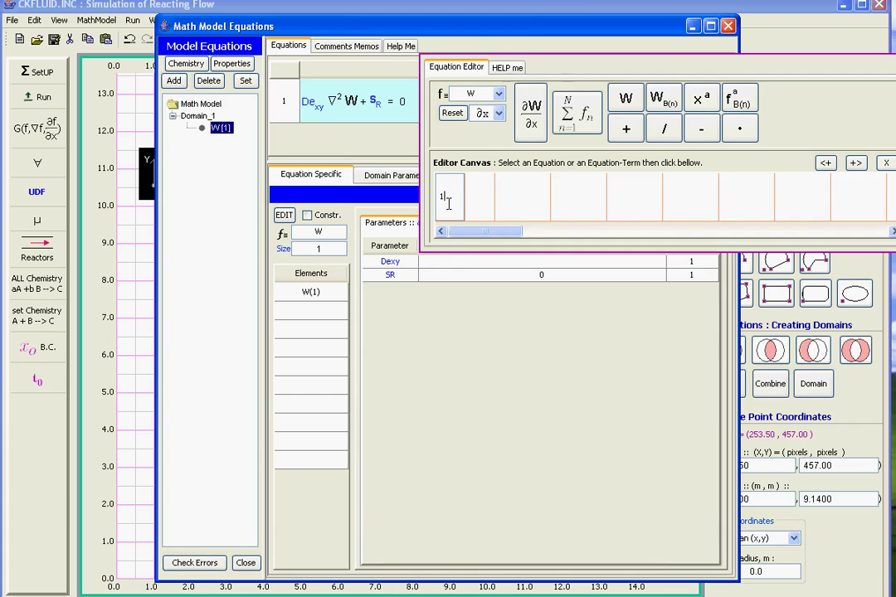
pyautogui.write('1')
pyautogui.moveTo(677, 62); pyautogui.dragTo(546, 65)
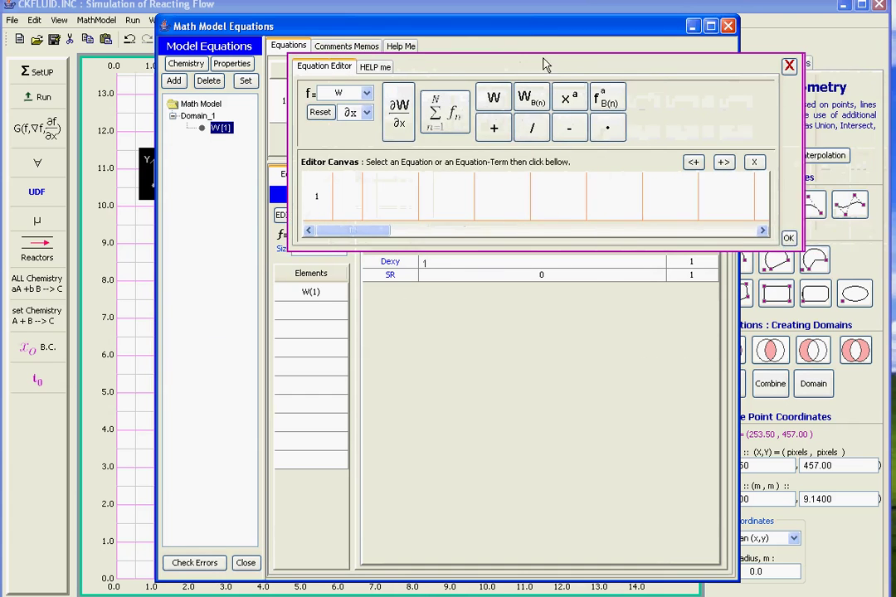
pyautogui.click(788, 238)
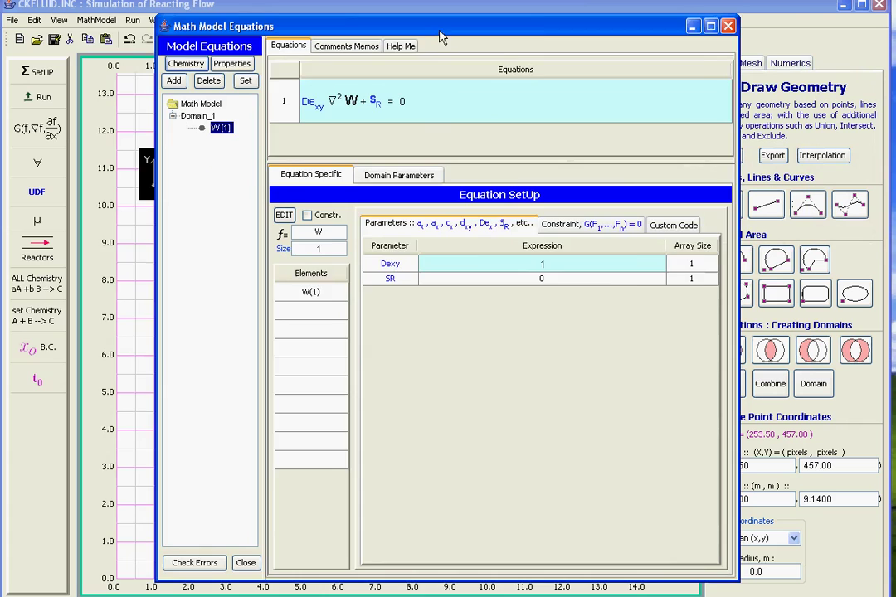
# Replace the SR source value 0 with the expression k • W^p.
pyautogui.moveTo(442, 37); pyautogui.dragTo(301, 34)
pyautogui.click(390, 284)
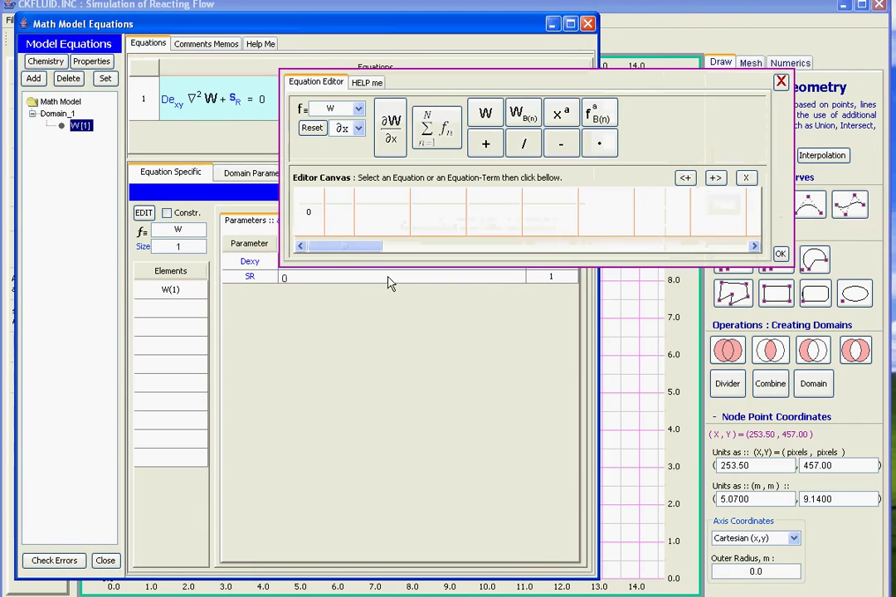
pyautogui.click(310, 217)
pyautogui.rightClick(313, 220)
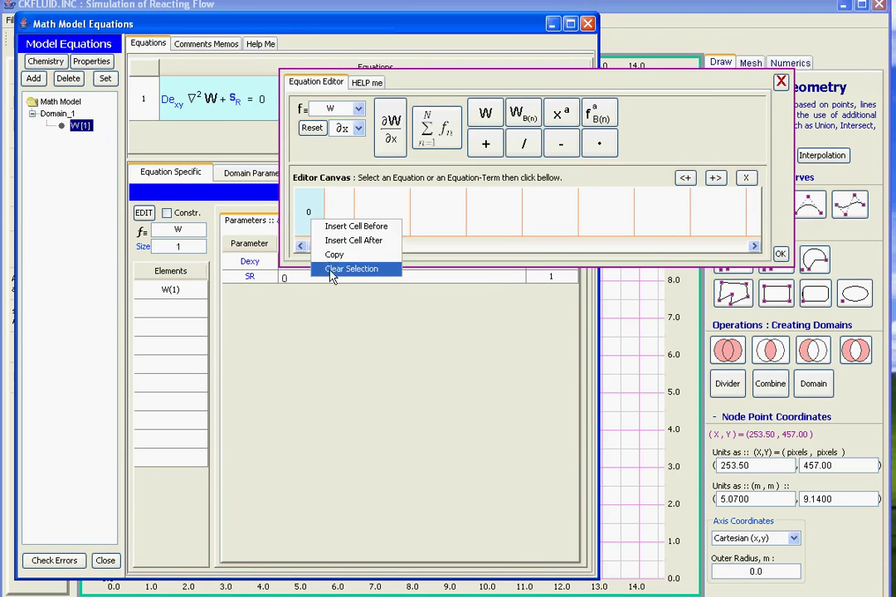
pyautogui.click(351, 269)
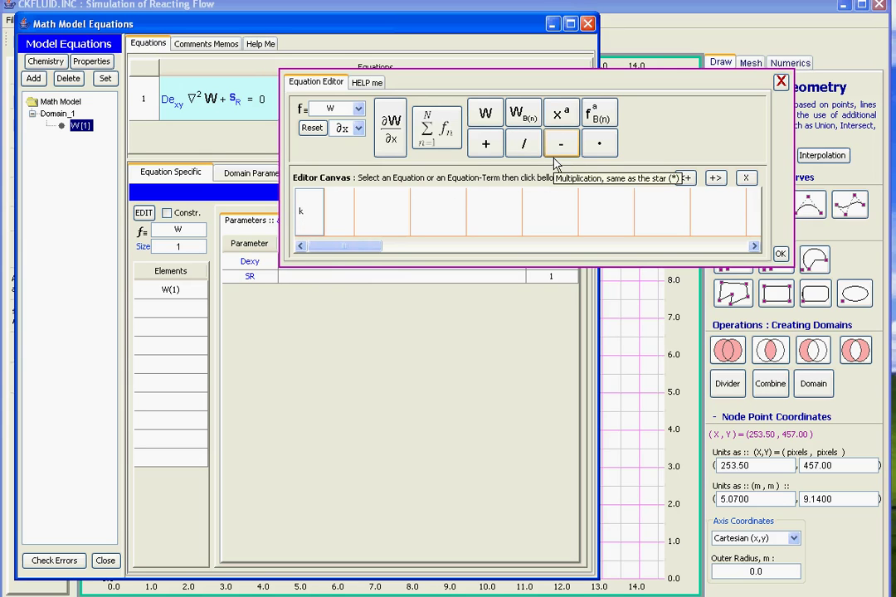
pyautogui.click(599, 144)
pyautogui.click(344, 217)
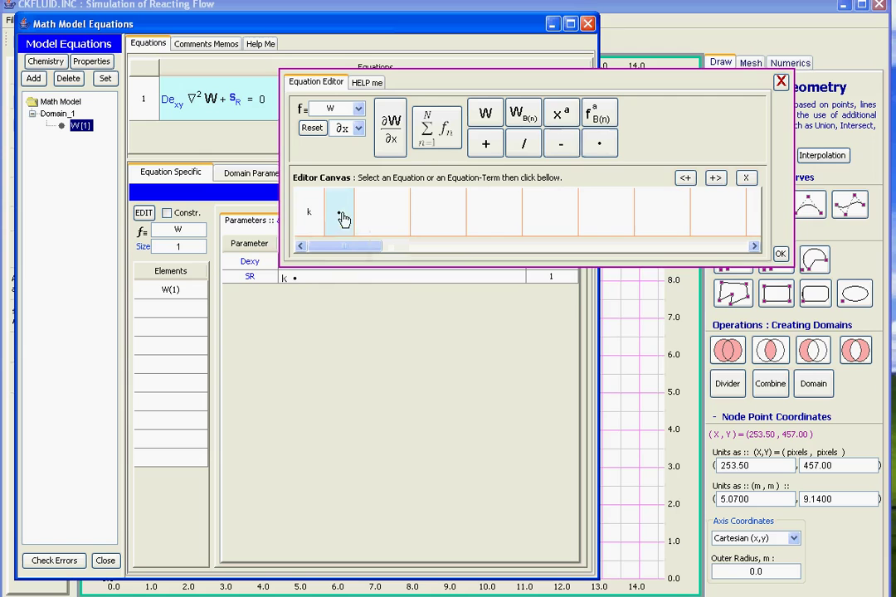
pyautogui.click(485, 114)
pyautogui.click(380, 214)
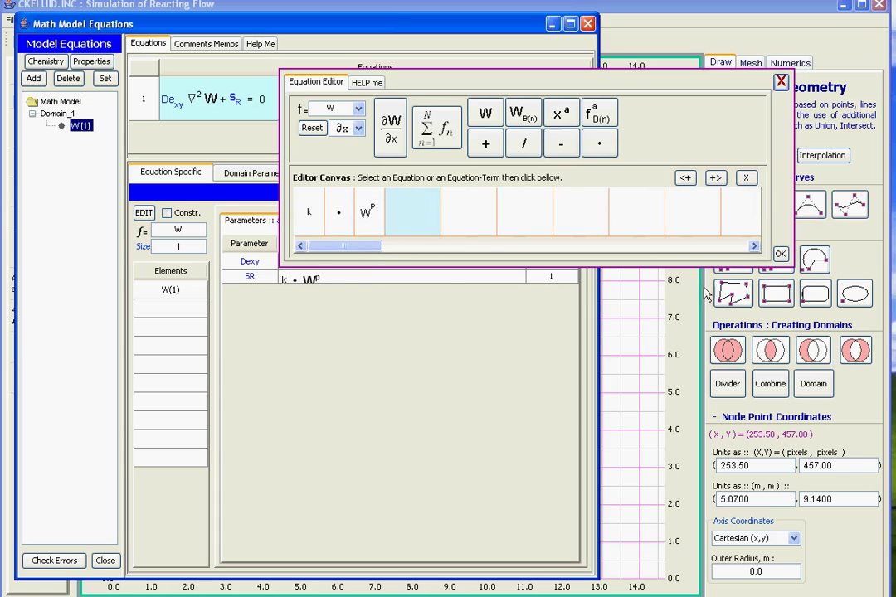
pyautogui.click(779, 254)
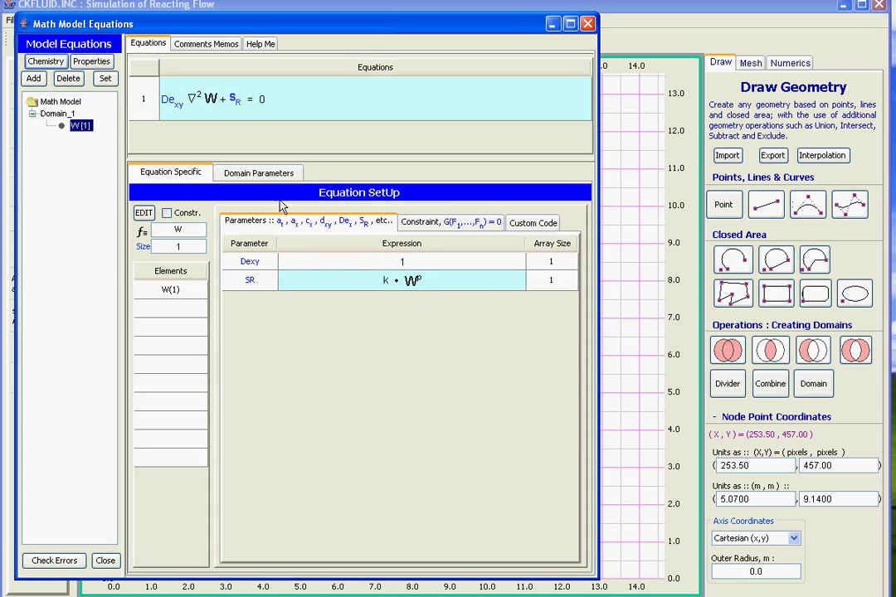
# Add domain parameters p = 1 and k = 0, then close the equations window.
pyautogui.click(264, 173)
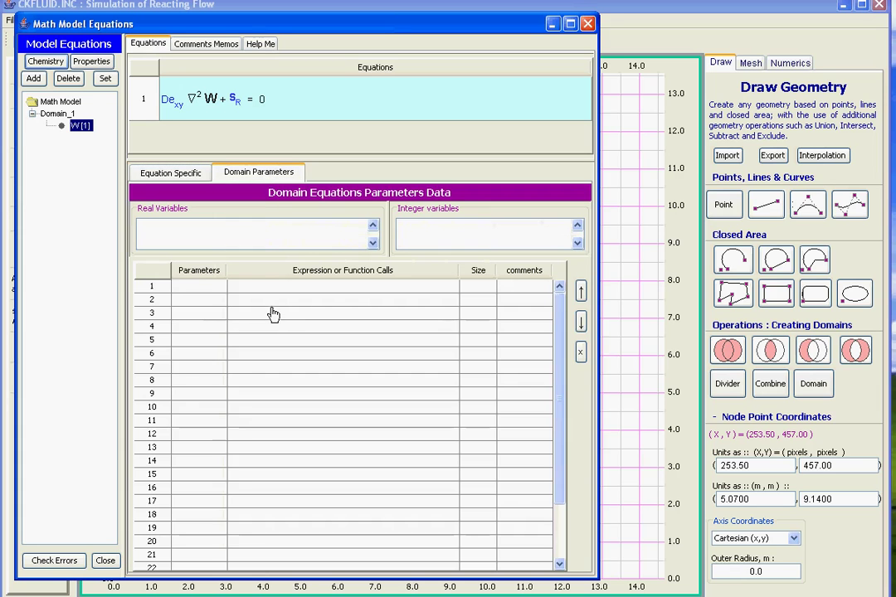
pyautogui.click(198, 287)
pyautogui.write('p')
pyautogui.click(249, 292)
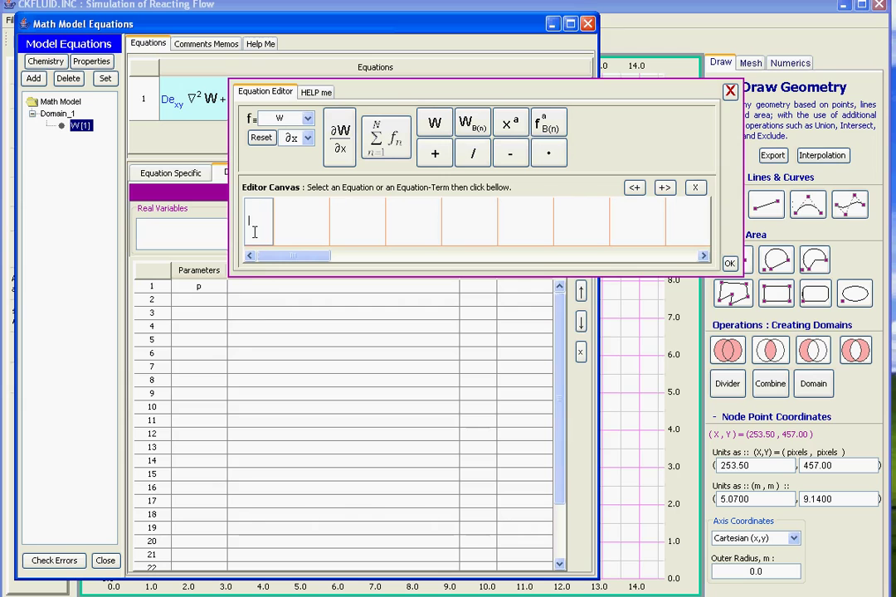
pyautogui.write('1')
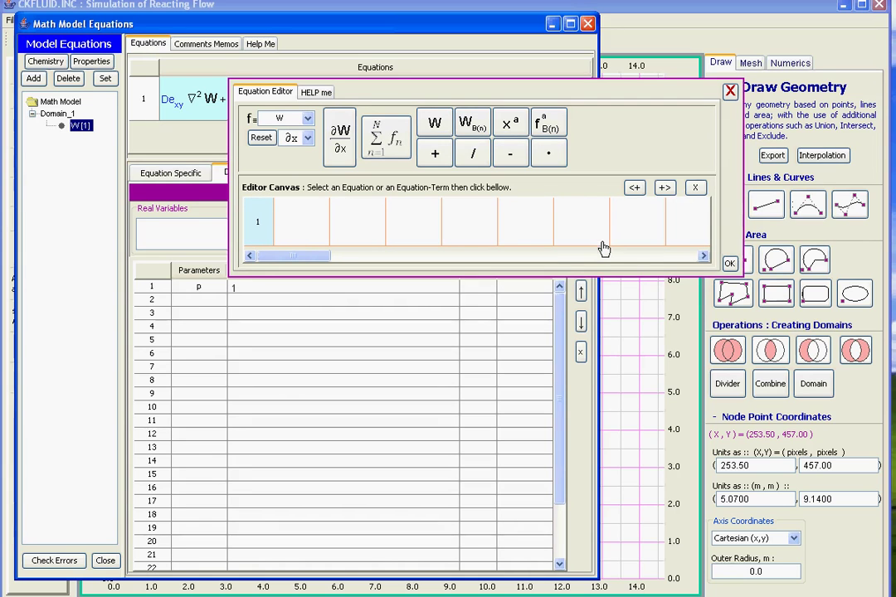
pyautogui.click(729, 263)
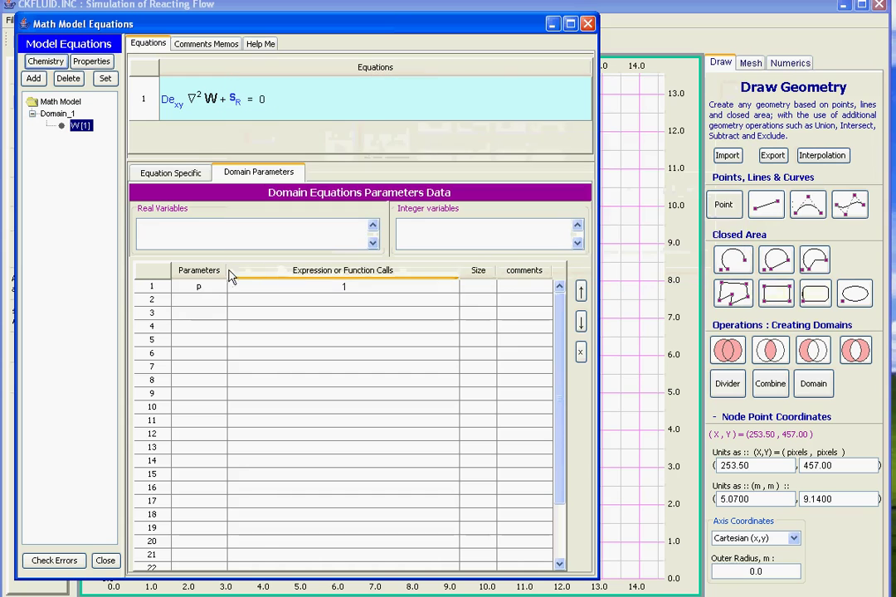
pyautogui.doubleClick(200, 299)
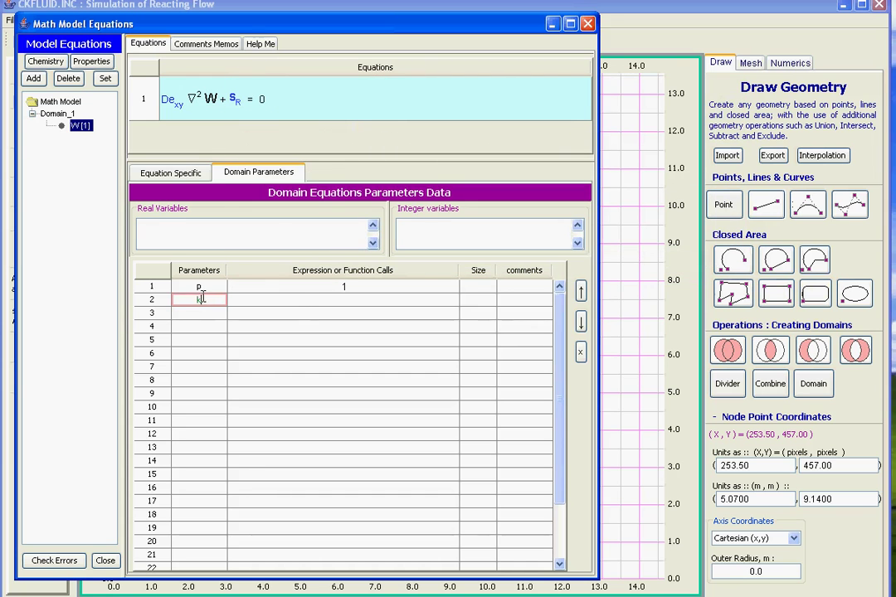
pyautogui.write('k')
pyautogui.click(307, 300)
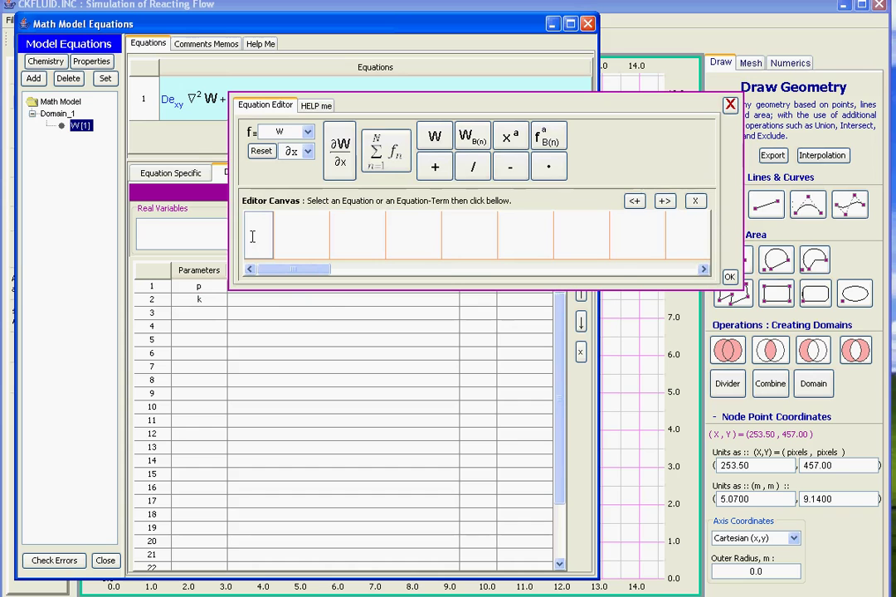
pyautogui.click(729, 277)
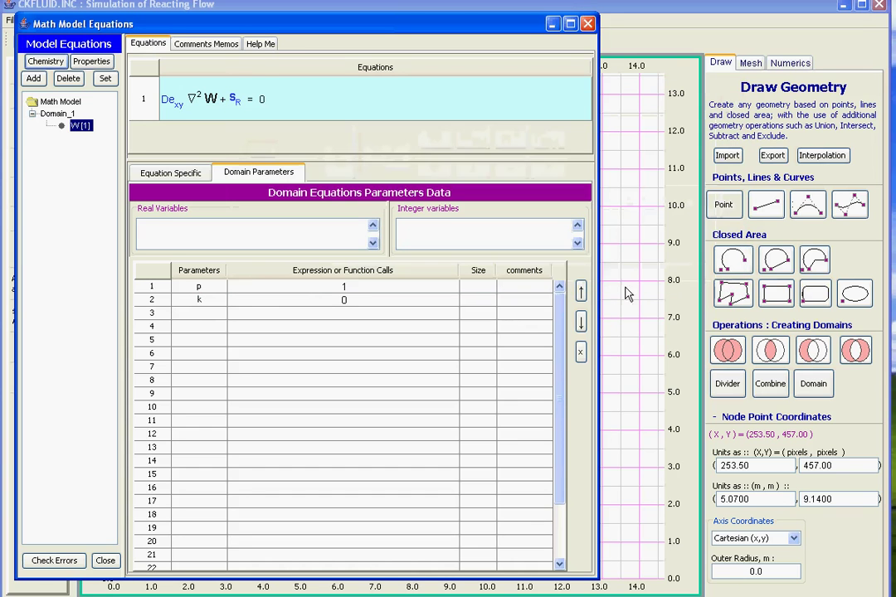
pyautogui.click(106, 563)
# Open the boundary conditions for edge 4 and set its type to opaque wall.
pyautogui.moveTo(385, 336)
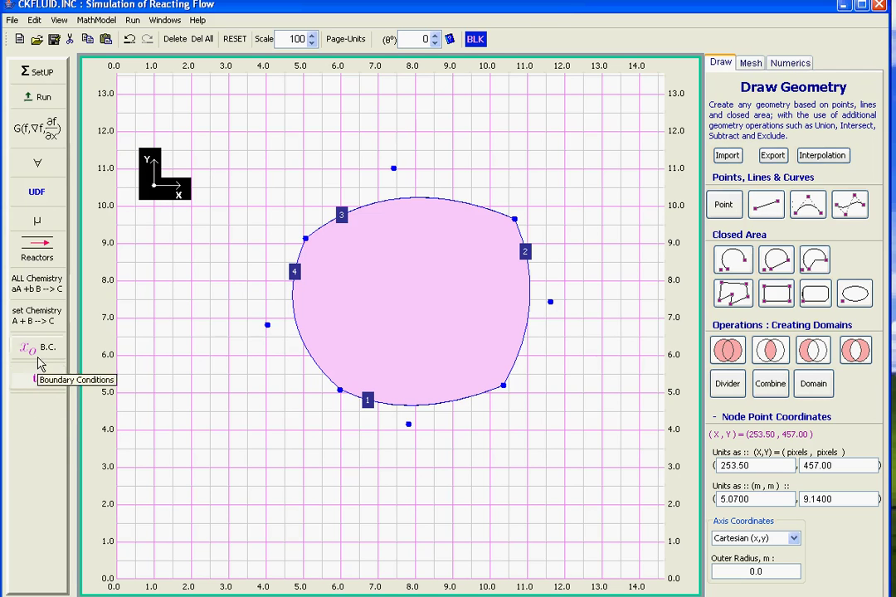
pyautogui.click(37, 354)
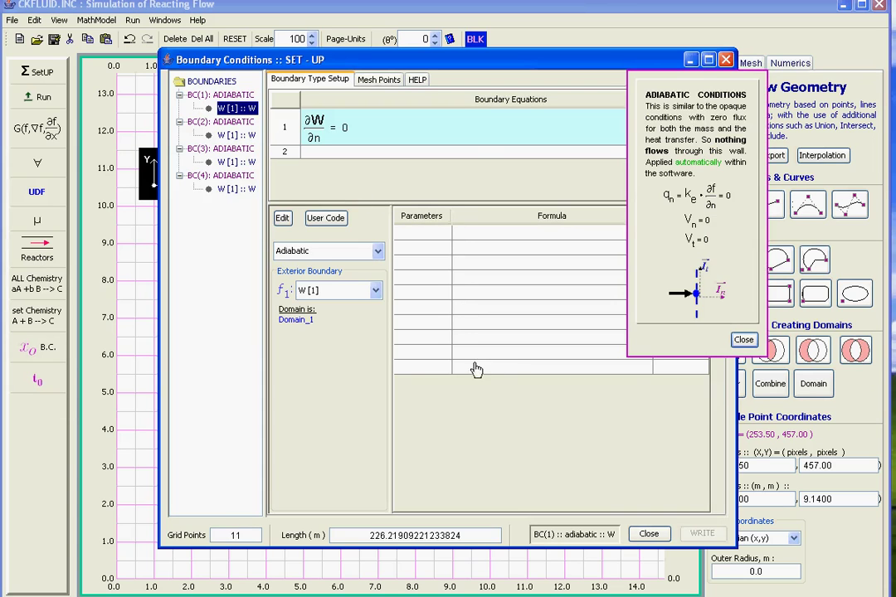
pyautogui.click(650, 536)
pyautogui.doubleClick(297, 329)
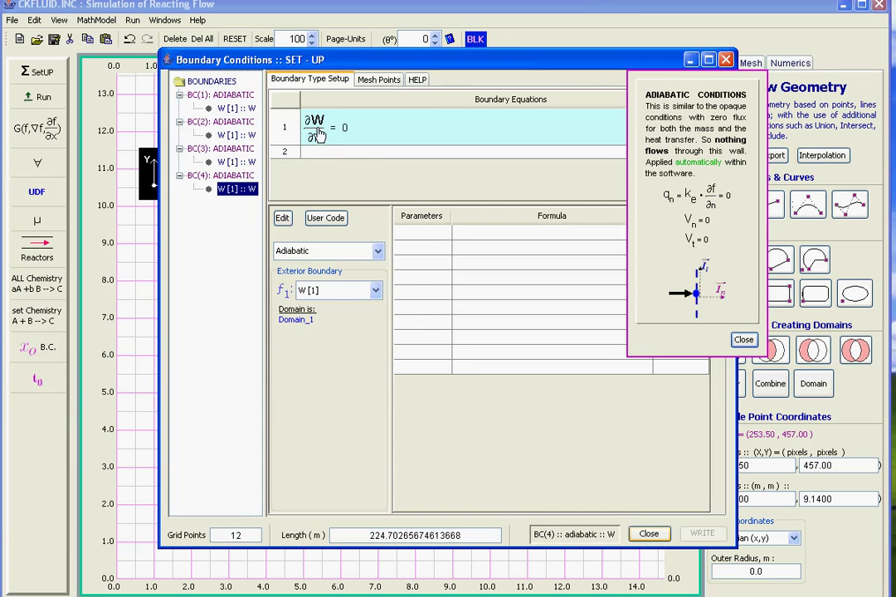
pyautogui.click(376, 251)
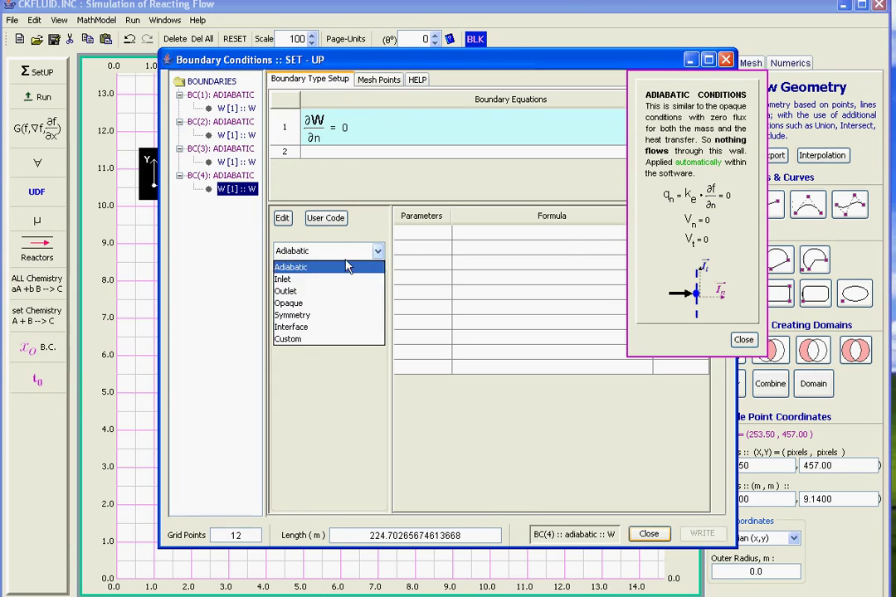
pyautogui.click(322, 304)
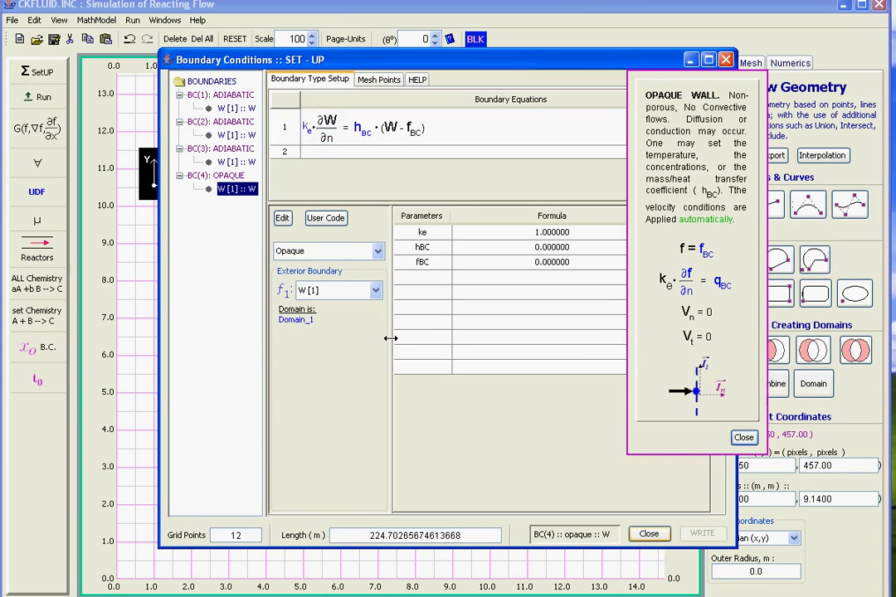
# Give boundary 4 the equation f = fBC with fBC = 10 and close the dialog.
pyautogui.doubleClick(422, 138)
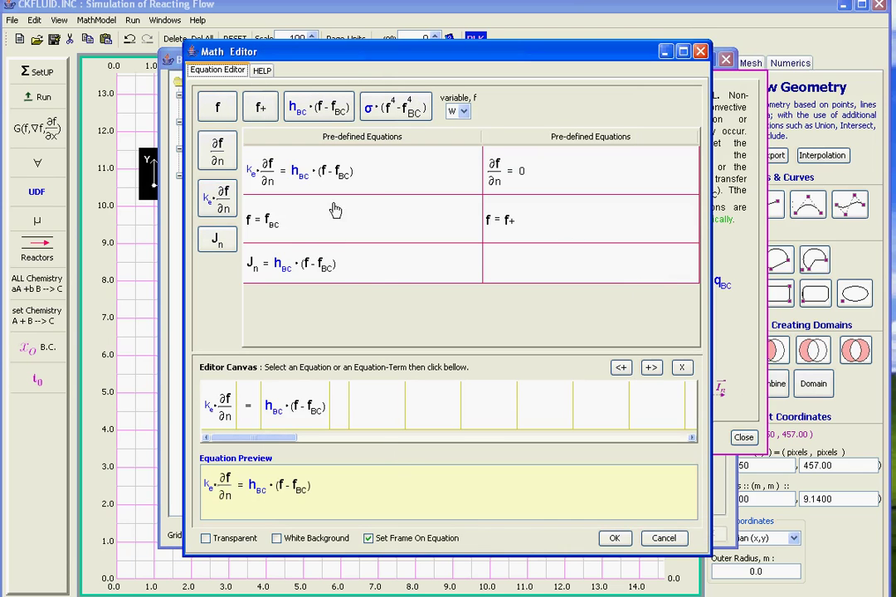
pyautogui.moveTo(299, 237); pyautogui.dragTo(295, 404)
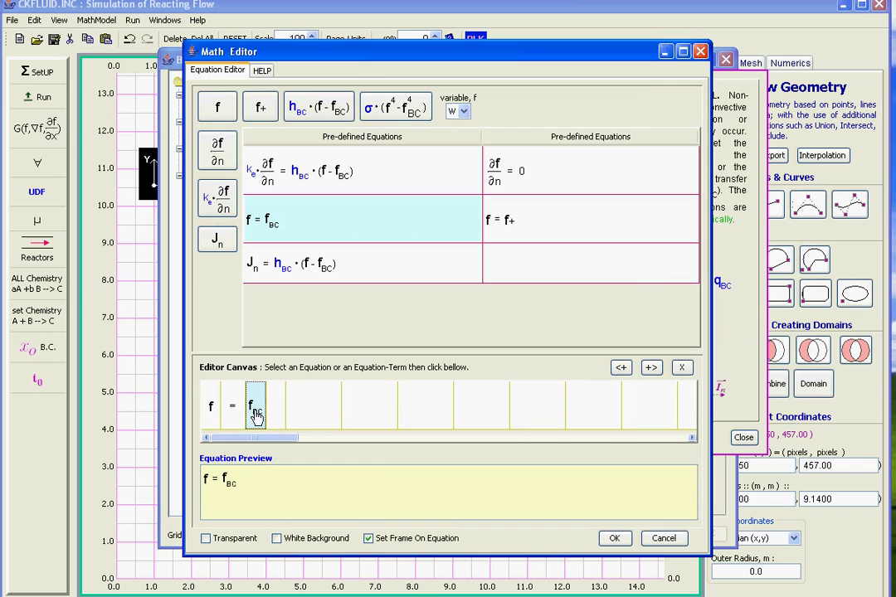
pyautogui.click(615, 538)
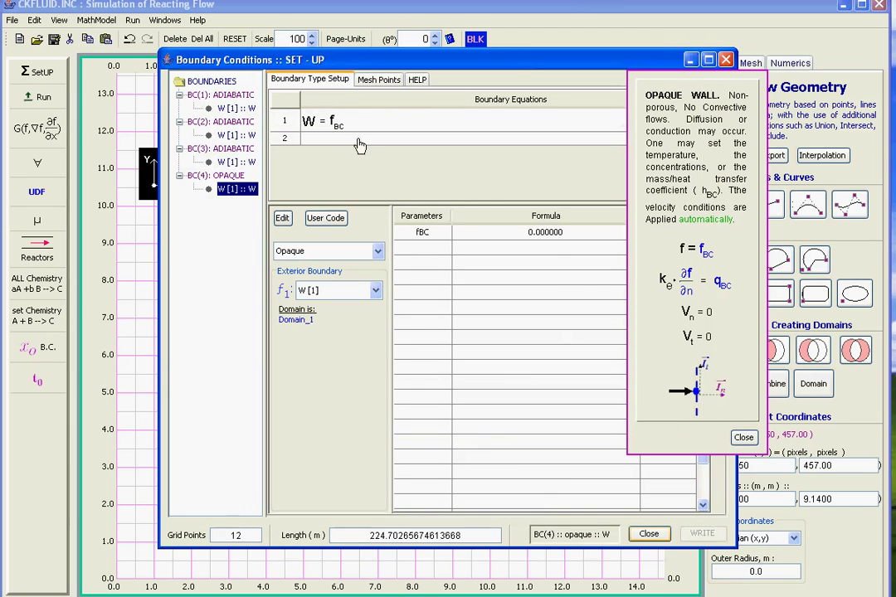
pyautogui.moveTo(523, 232)
pyautogui.click(518, 232)
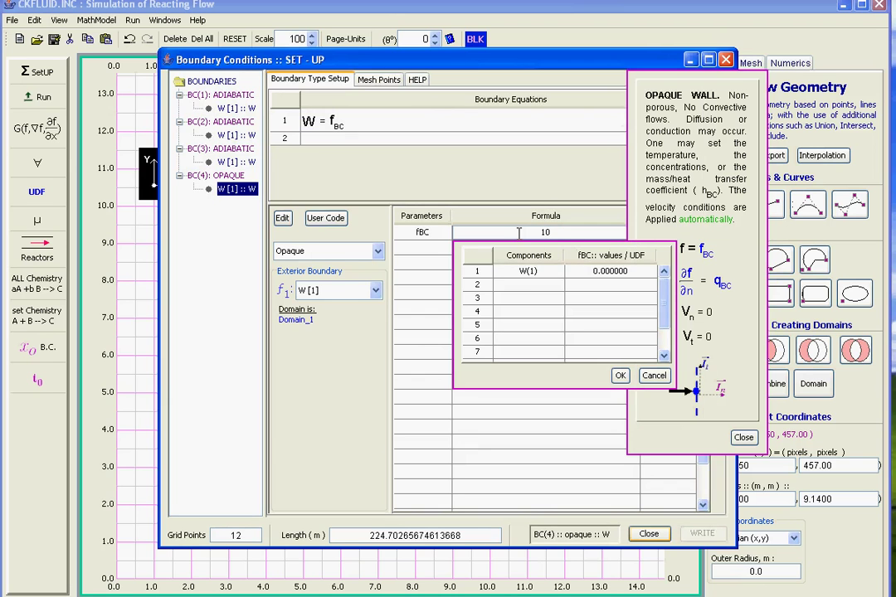
pyautogui.press('Return')
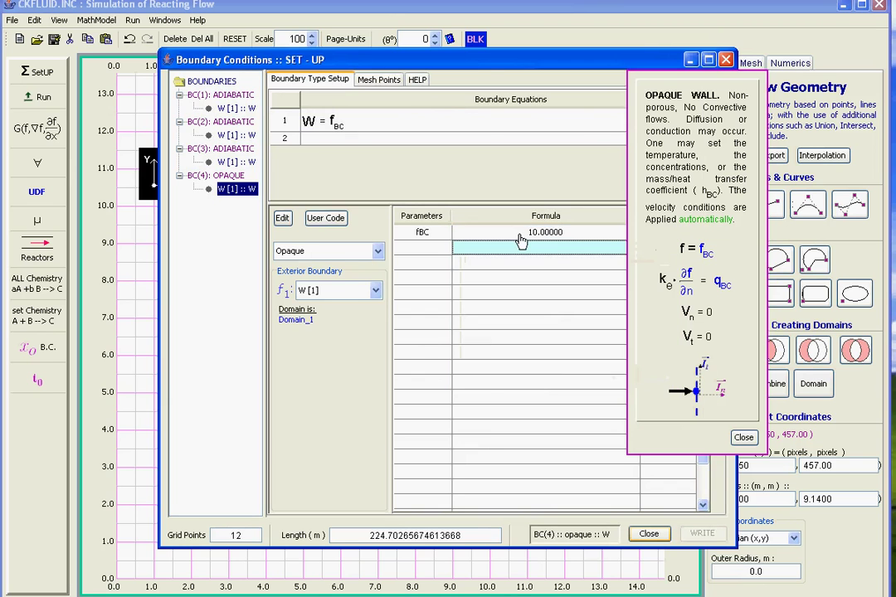
pyautogui.click(648, 534)
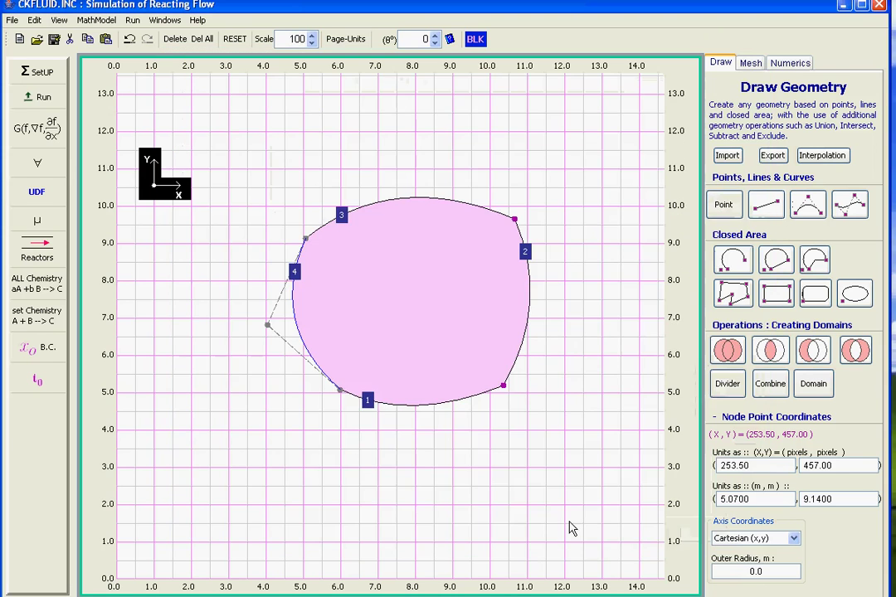
# Make boundary 1 an opaque wall with f = fBC and fBC = 10.
pyautogui.click(401, 407)
pyautogui.doubleClick(400, 410)
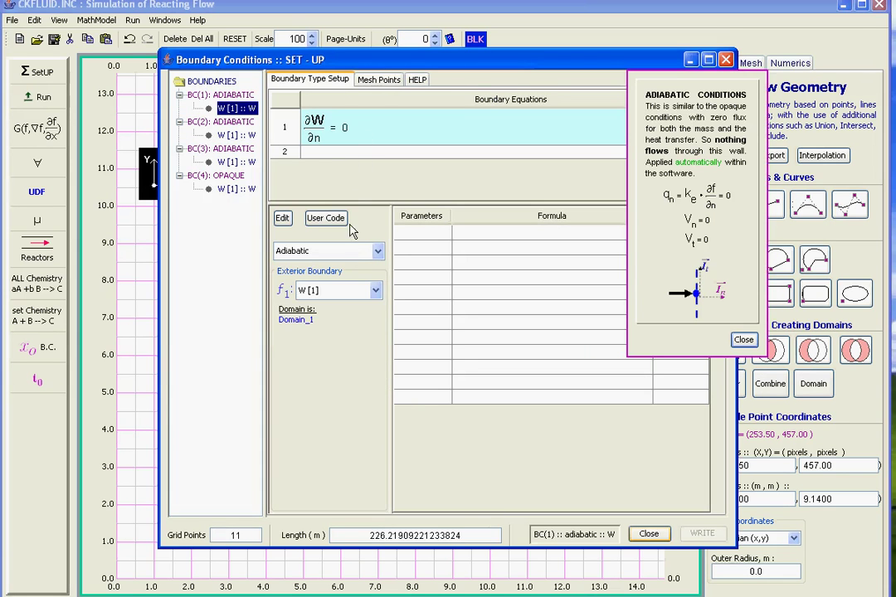
pyautogui.click(365, 250)
pyautogui.click(323, 299)
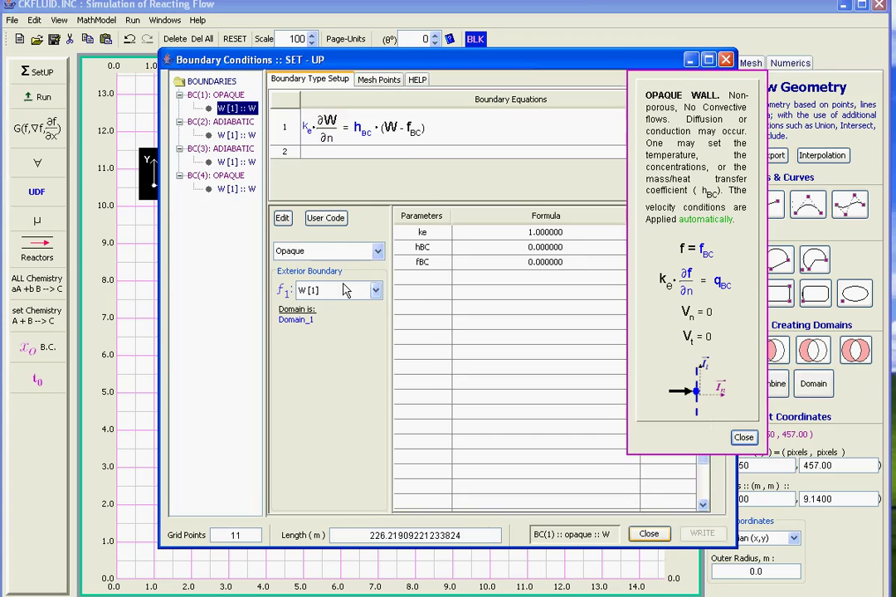
pyautogui.doubleClick(407, 129)
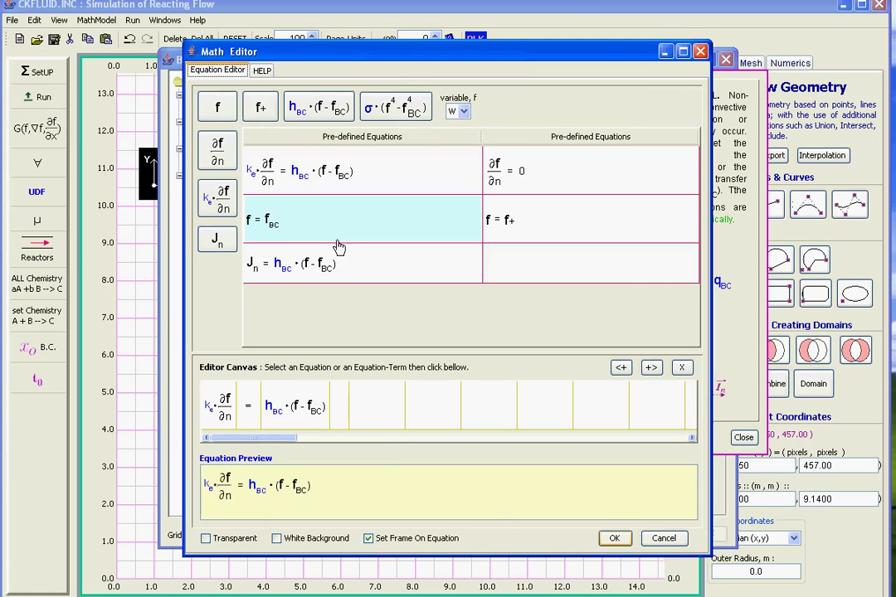
pyautogui.click(316, 237)
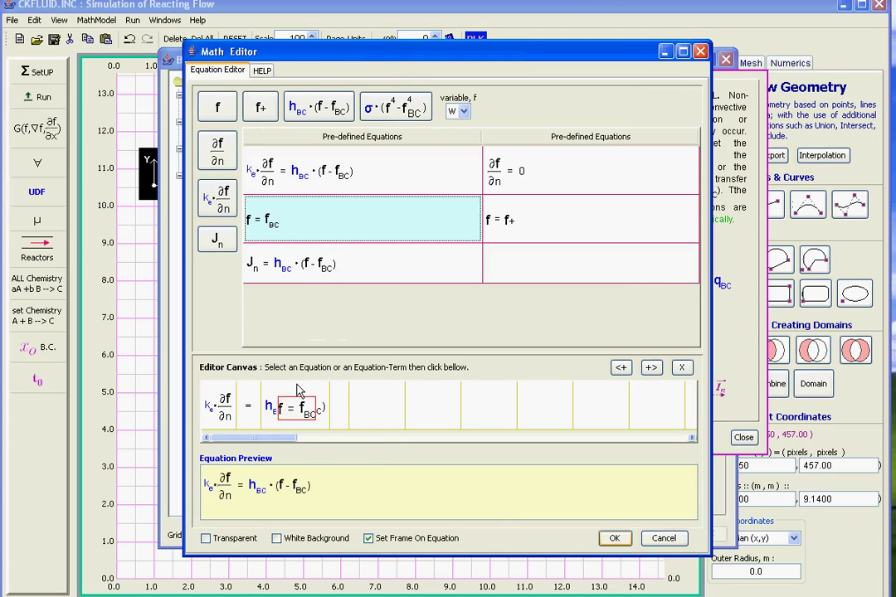
pyautogui.click(614, 538)
pyautogui.click(527, 234)
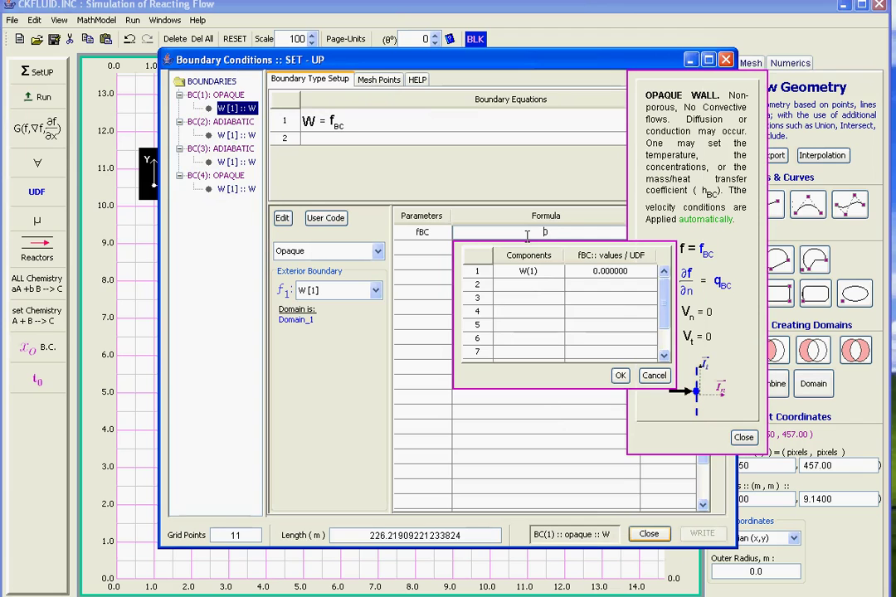
pyautogui.press('Return')
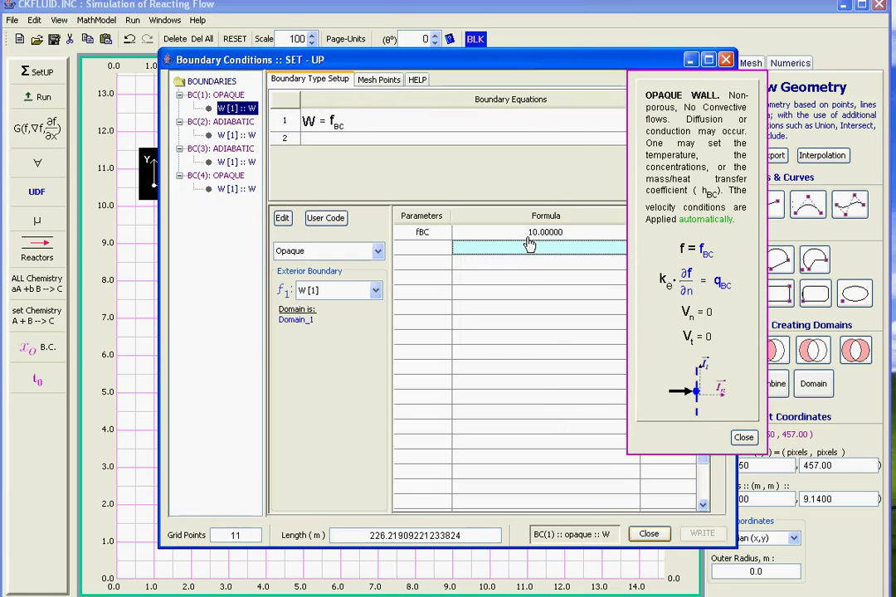
pyautogui.click(649, 534)
# Make top boundary 3 an opaque wall with f = fBC and fBC = 100.
pyautogui.doubleClick(427, 201)
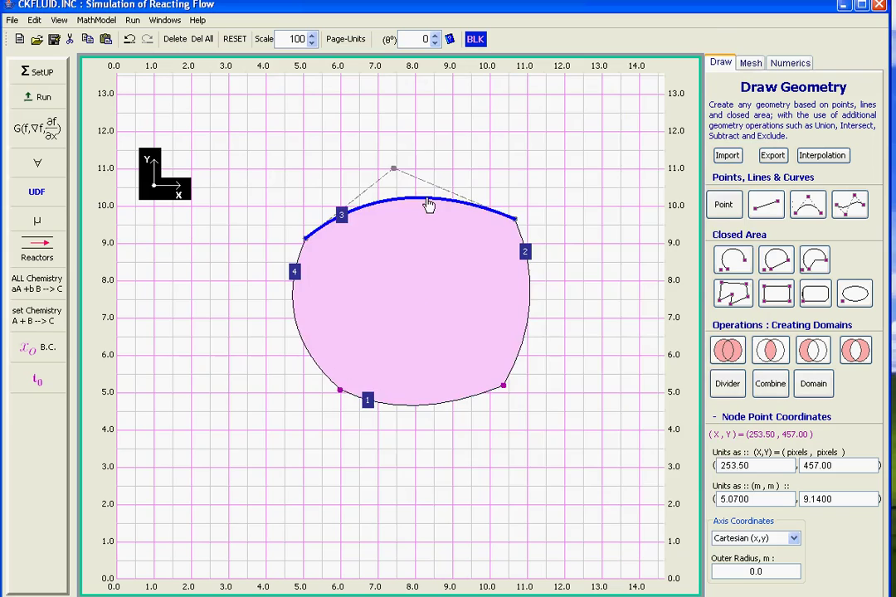
pyautogui.click(361, 252)
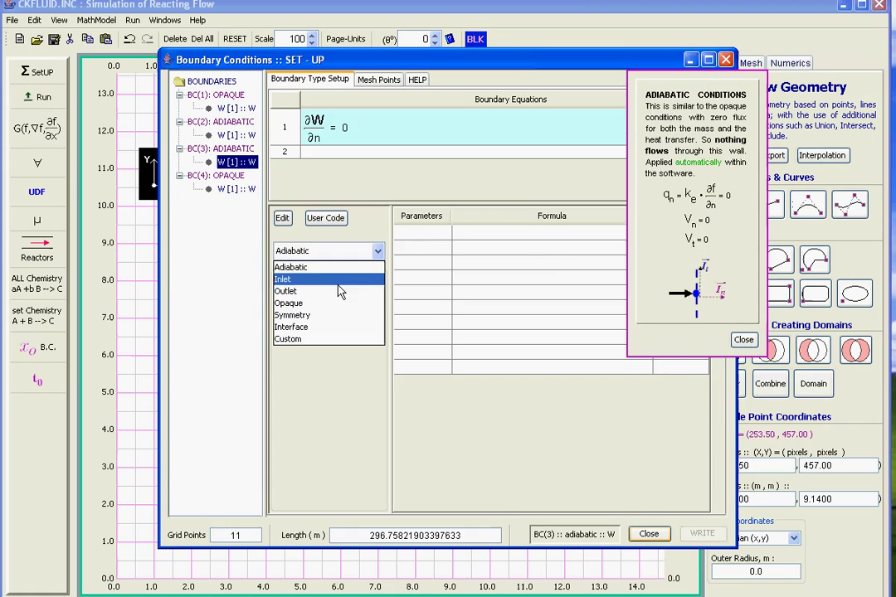
pyautogui.click(329, 307)
pyautogui.doubleClick(334, 127)
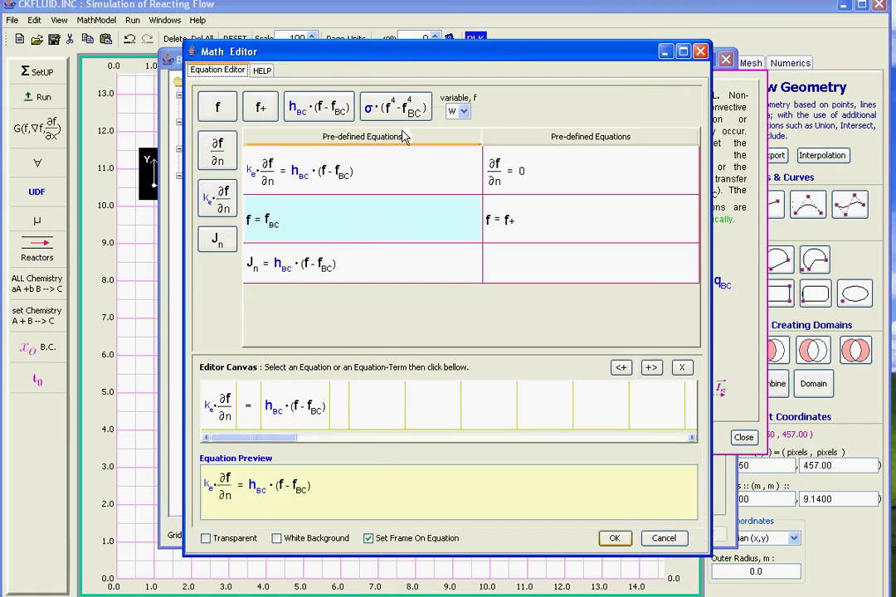
pyautogui.click(329, 238)
pyautogui.click(320, 407)
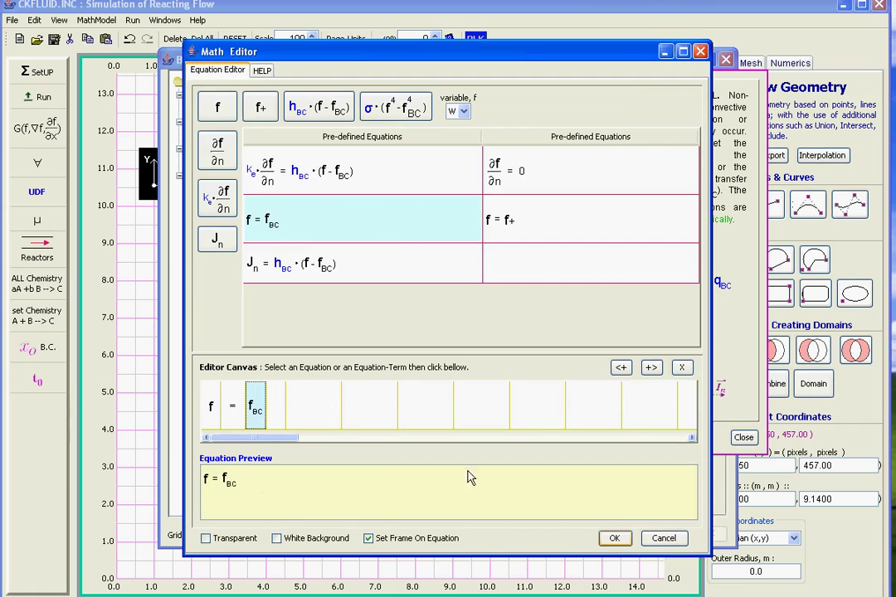
pyautogui.click(614, 539)
pyautogui.doubleClick(504, 232)
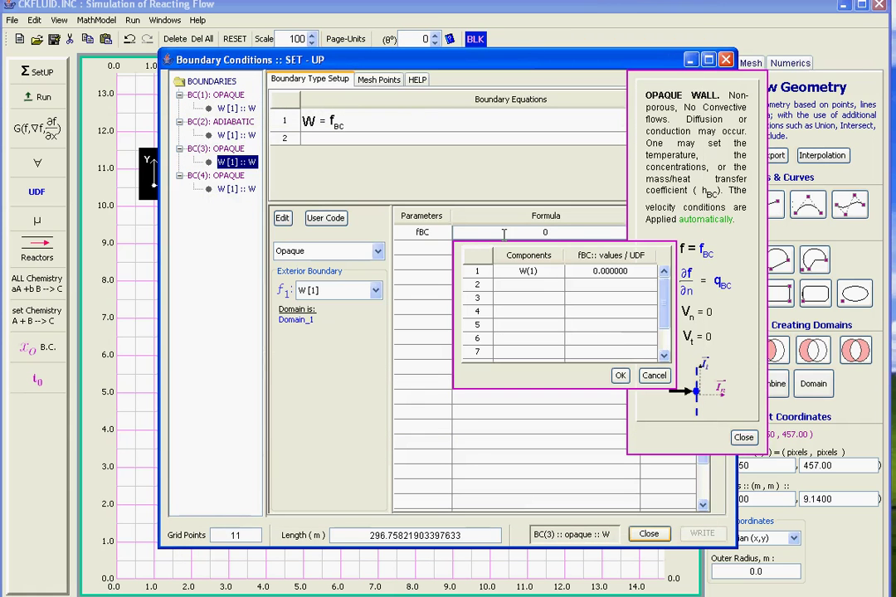
pyautogui.click(506, 242)
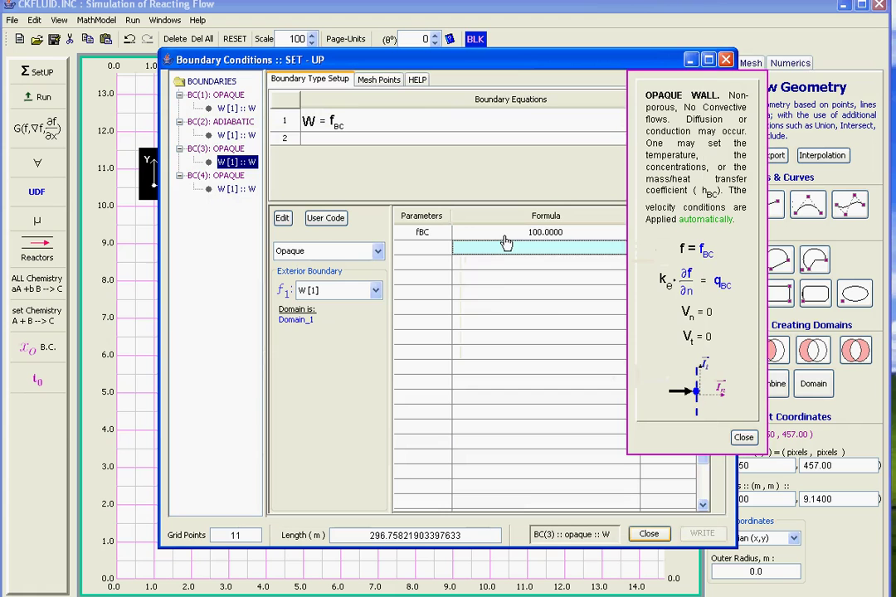
pyautogui.click(650, 535)
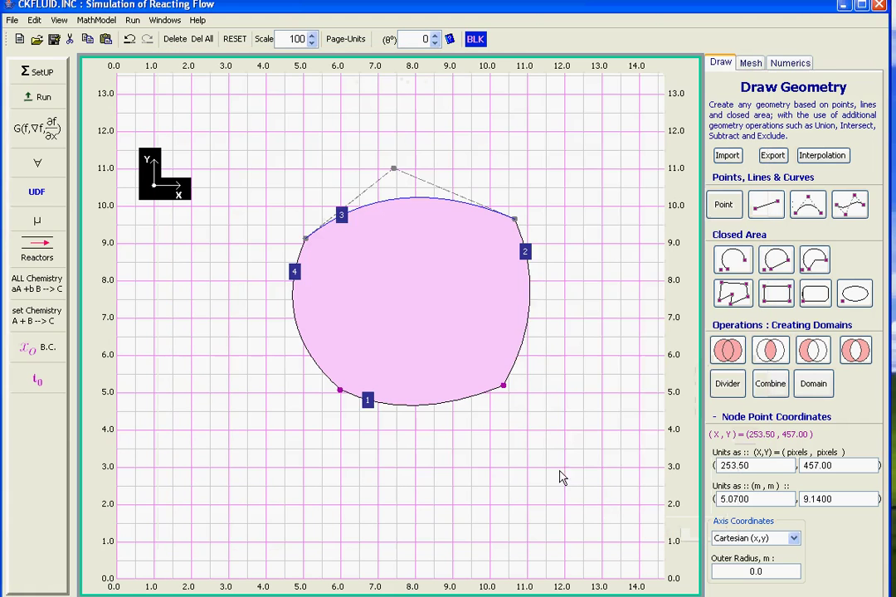
# Make right boundary 2 an opaque wall with f = fBC, setting fBC for W(1) to 100.
pyautogui.doubleClick(521, 357)
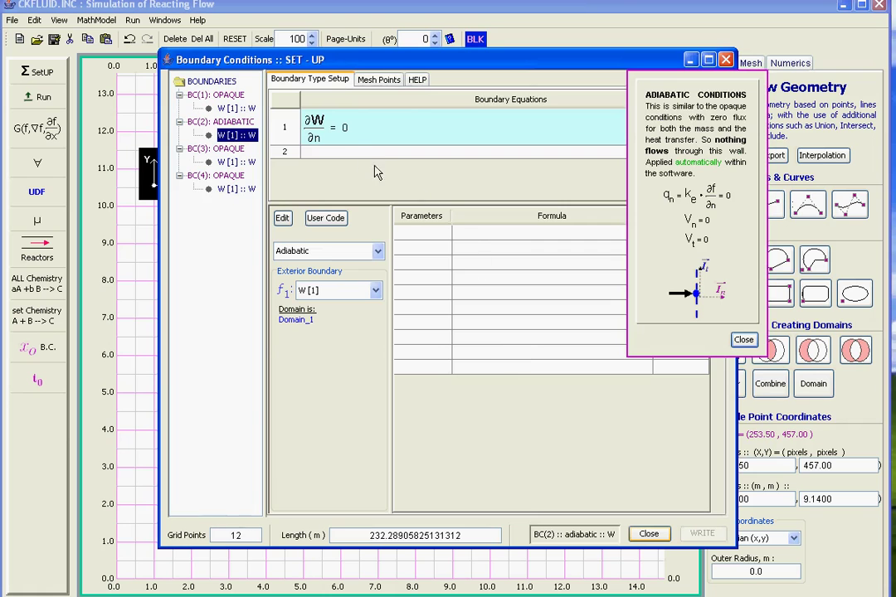
pyautogui.click(348, 252)
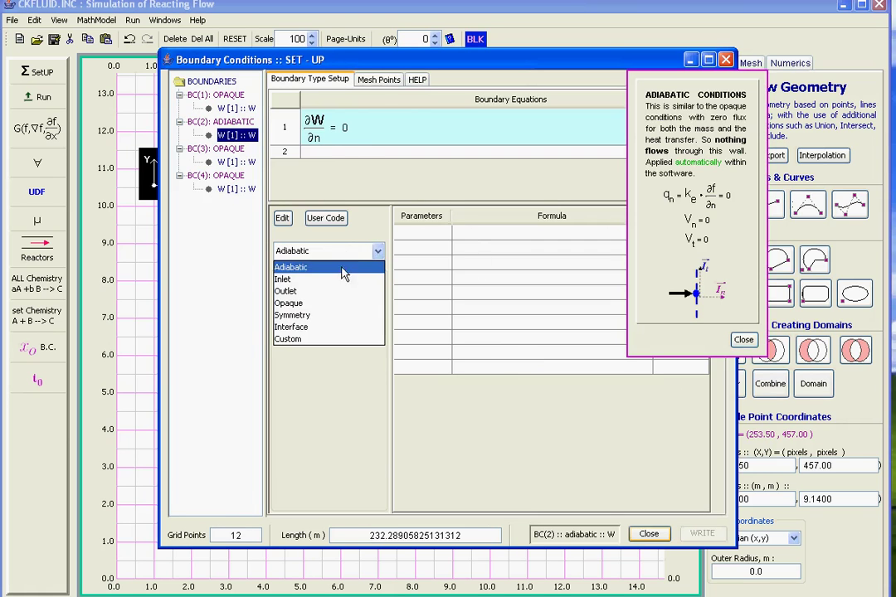
pyautogui.click(324, 305)
pyautogui.doubleClick(419, 141)
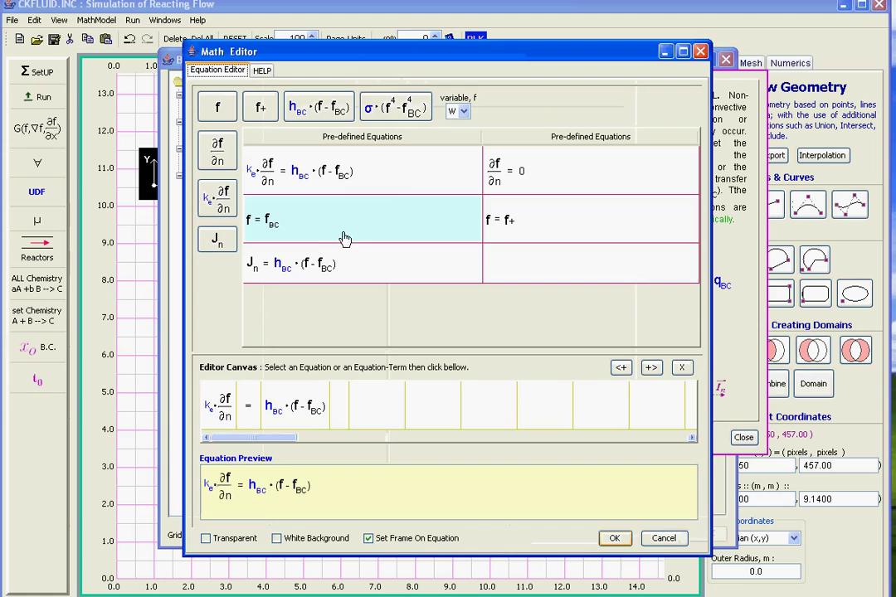
pyautogui.moveTo(344, 236); pyautogui.dragTo(303, 405)
pyautogui.click(614, 539)
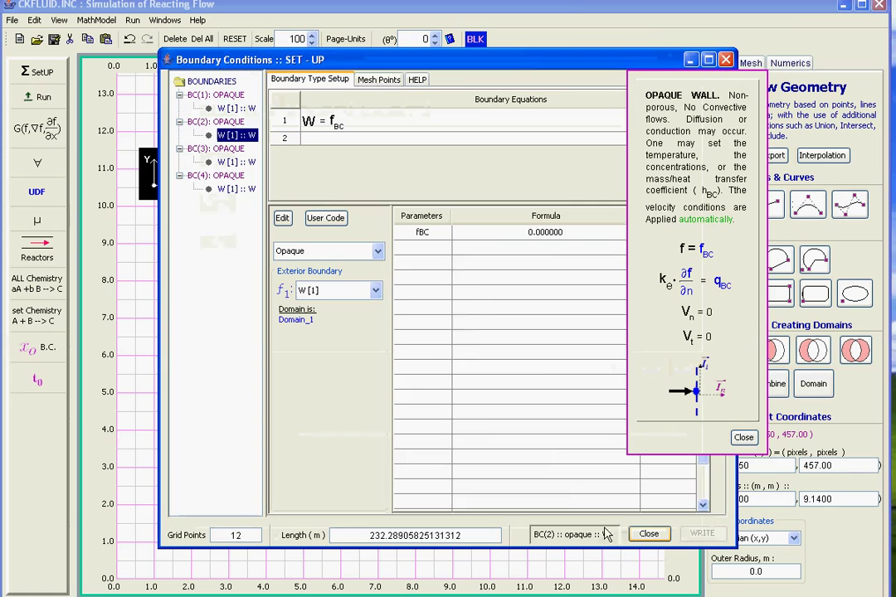
pyautogui.click(524, 233)
pyautogui.doubleClick(582, 272)
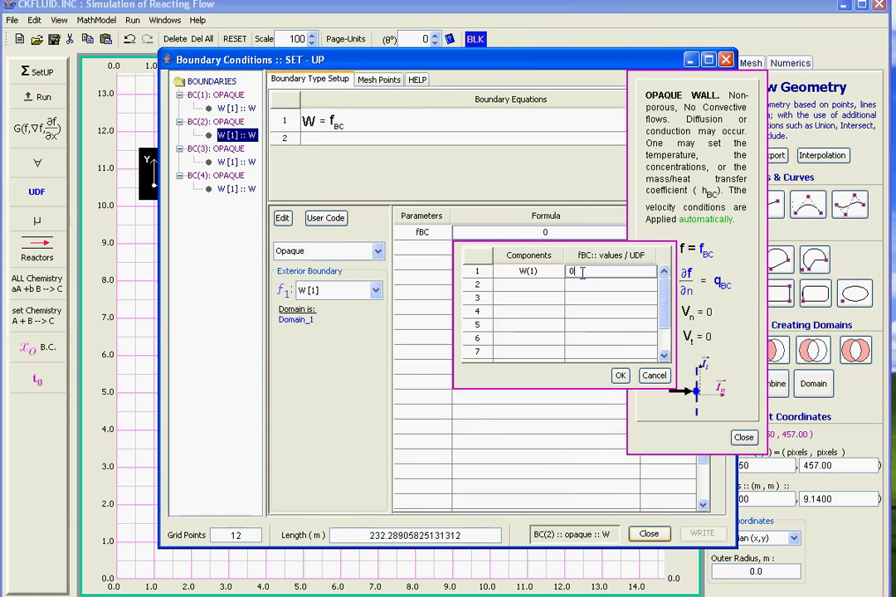
pyautogui.write('100')
pyautogui.press('Return')
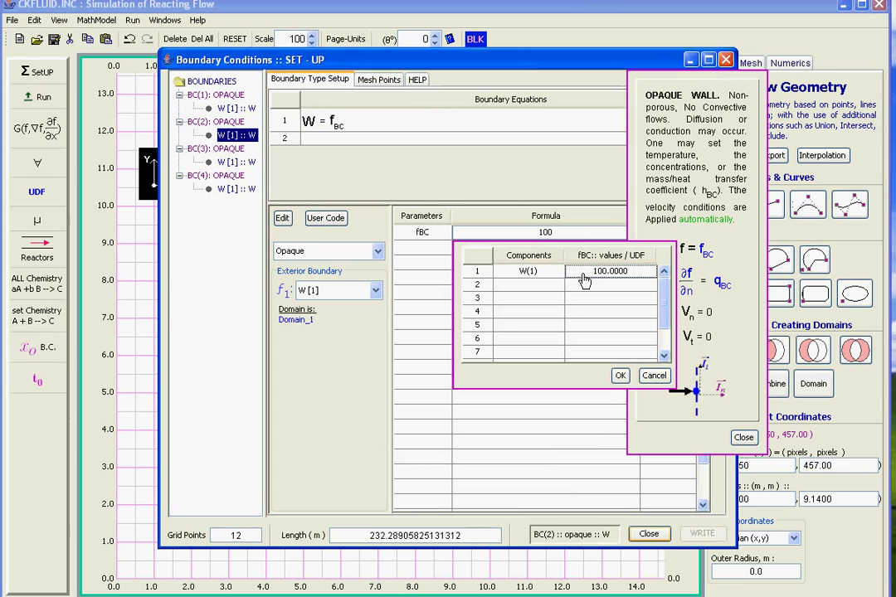
pyautogui.click(620, 375)
pyautogui.click(649, 533)
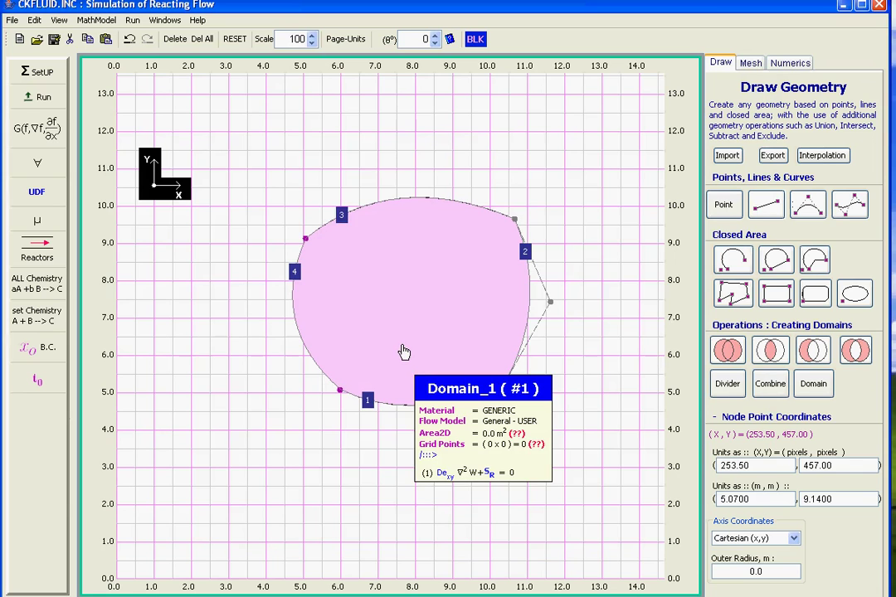
# Enter 20 as the W(1) initial value in Domain_1's t0 Initial Conditions.
pyautogui.click(34, 384)
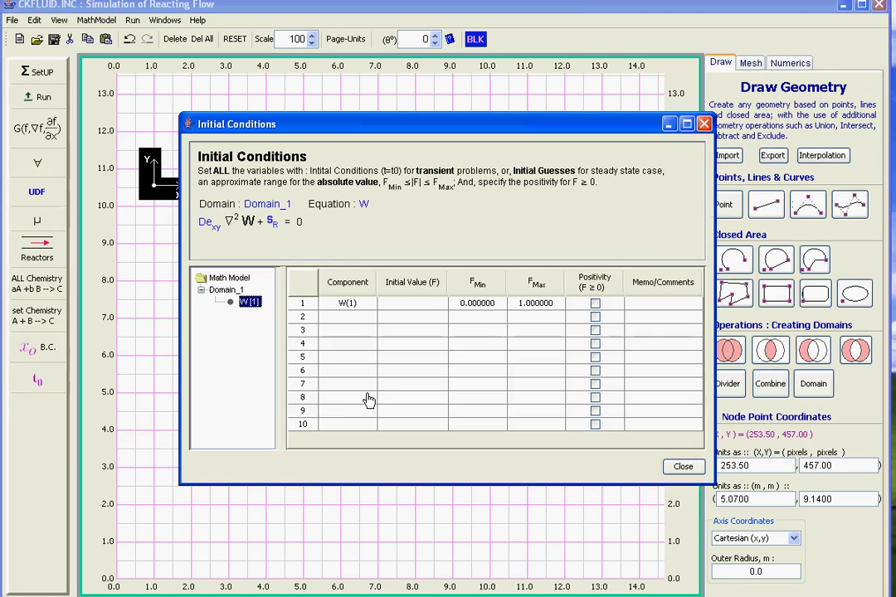
pyautogui.click(409, 303)
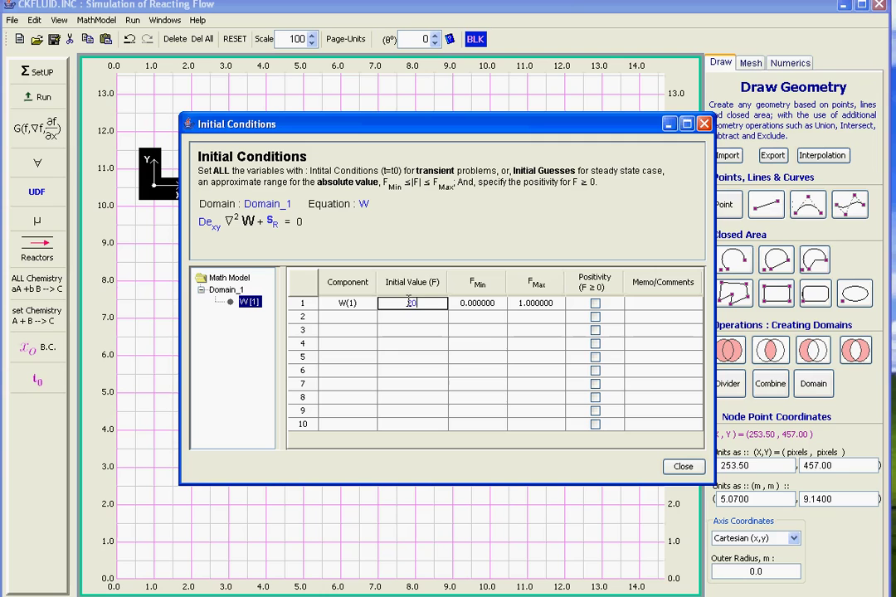
pyautogui.write('20')
pyautogui.press('Return')
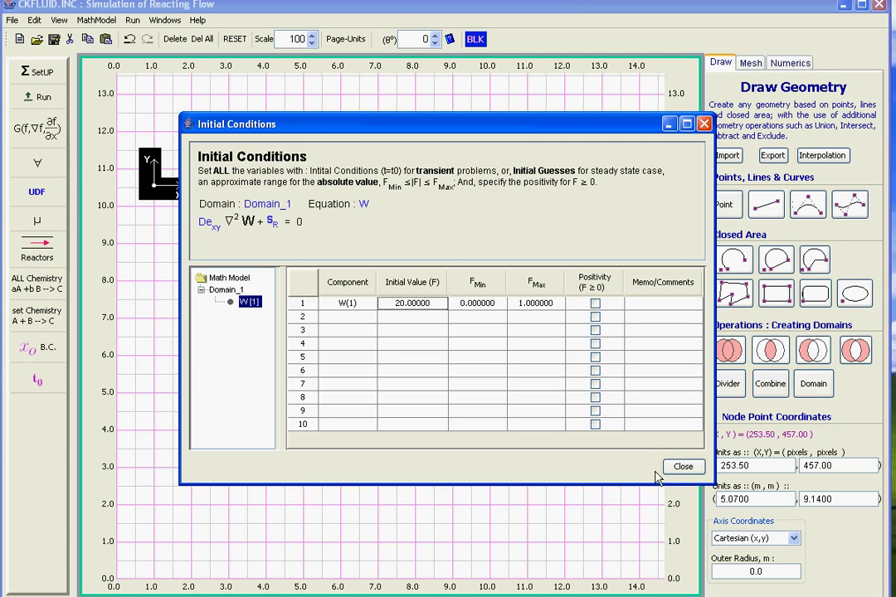
pyautogui.click(682, 468)
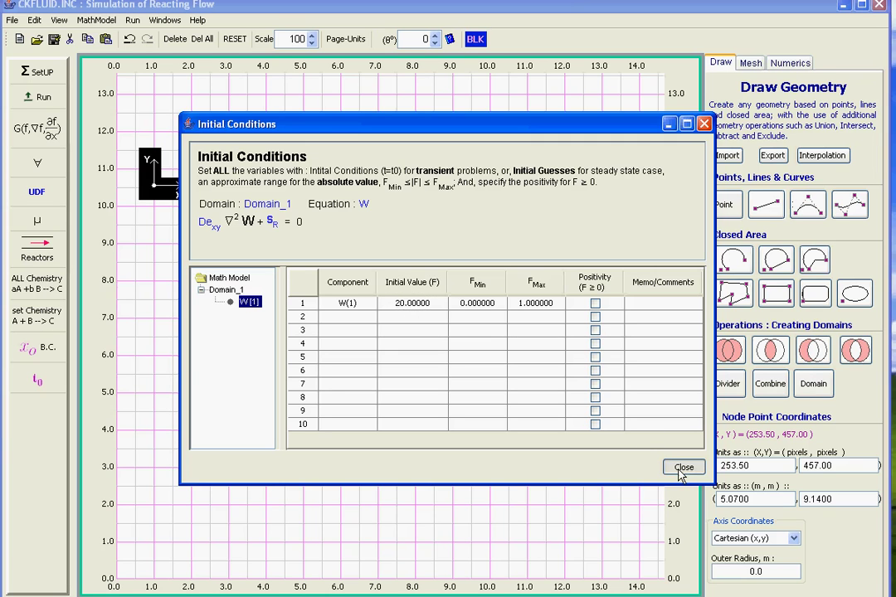
pyautogui.click(682, 469)
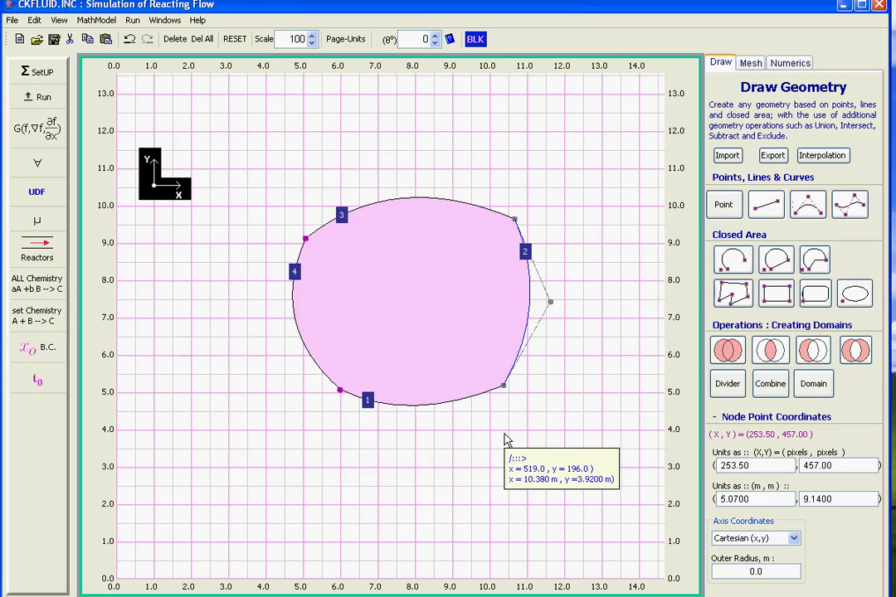
# Mesh Domain_1 with Mesh It into a 12 × 11 grid and show its boundary edges and corners.
pyautogui.click(428, 343)
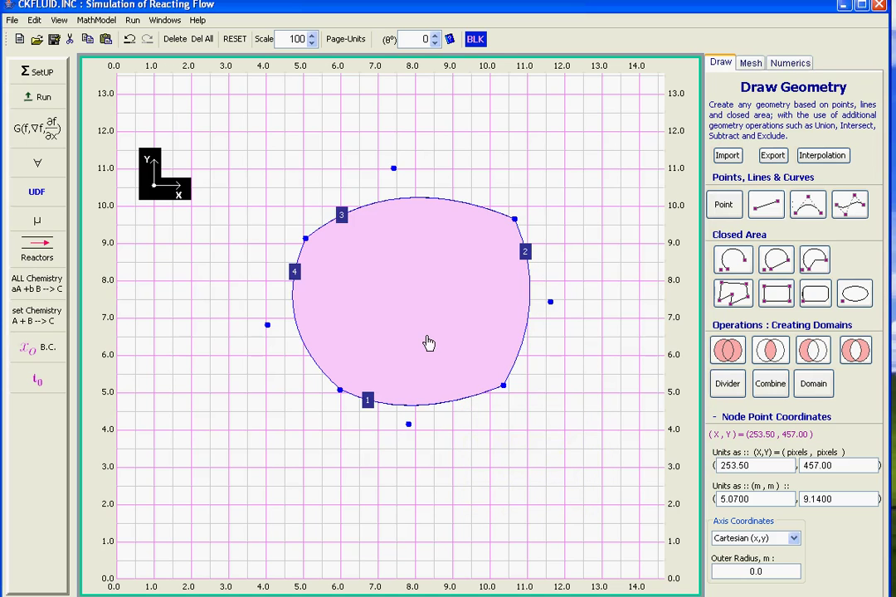
pyautogui.rightClick(571, 247)
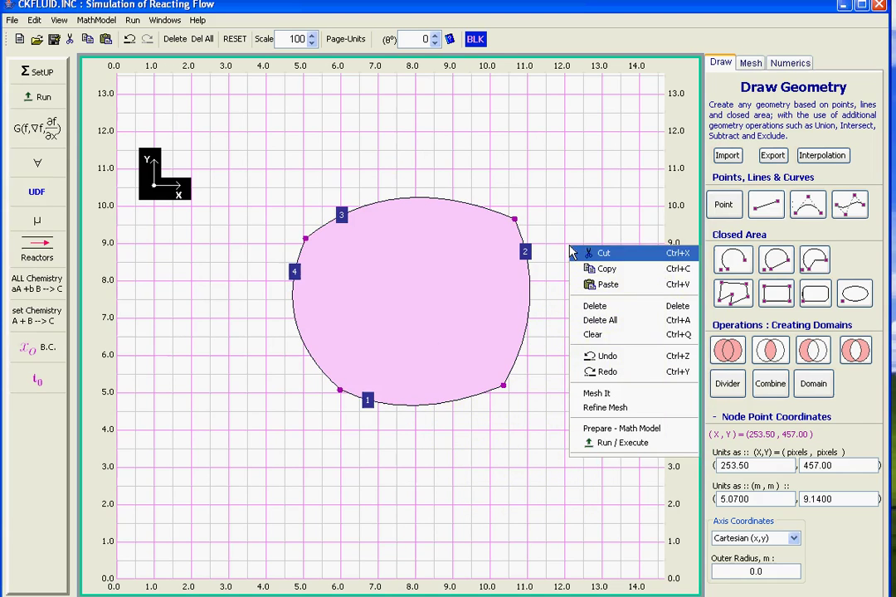
pyautogui.click(614, 397)
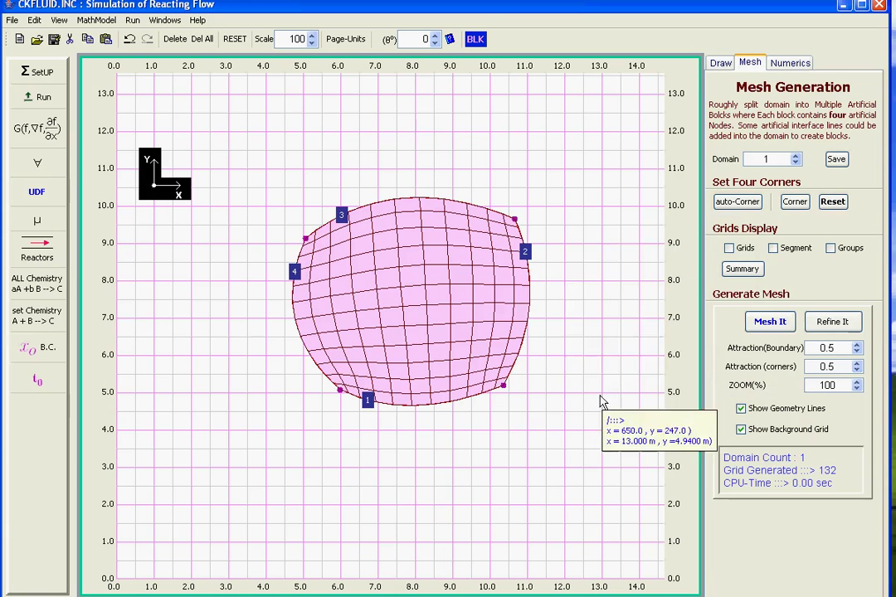
pyautogui.click(396, 304)
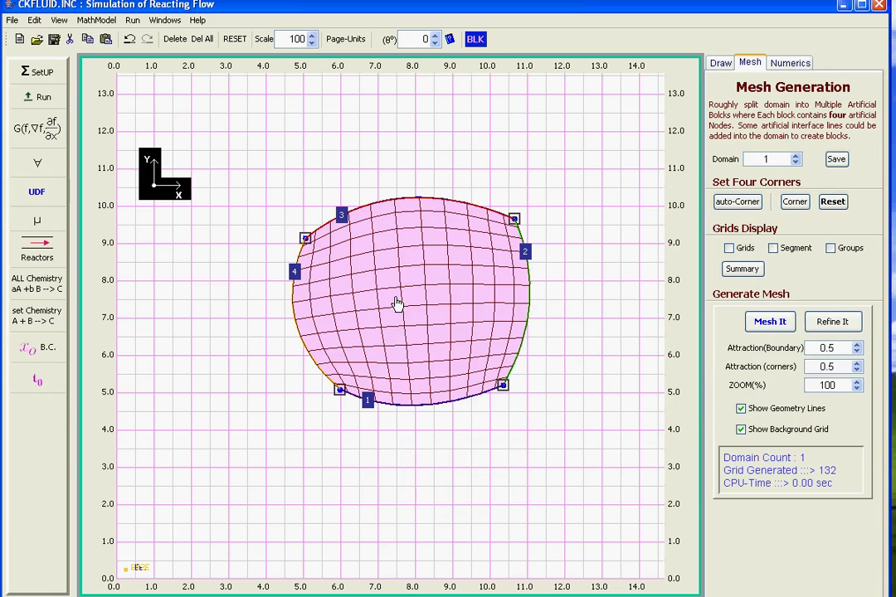
# Build the math model with SetUP, then run the solver past the input summary.
pyautogui.click(48, 74)
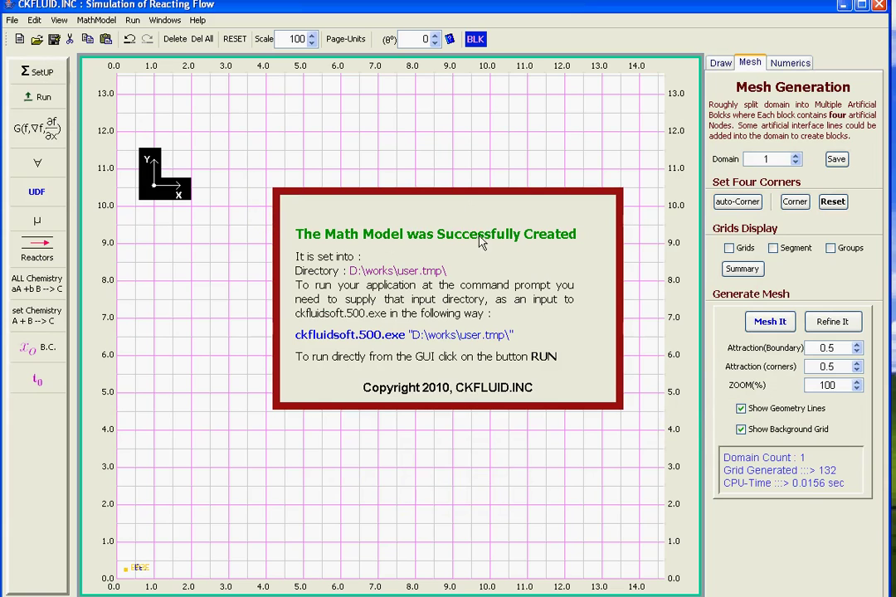
pyautogui.click(600, 230)
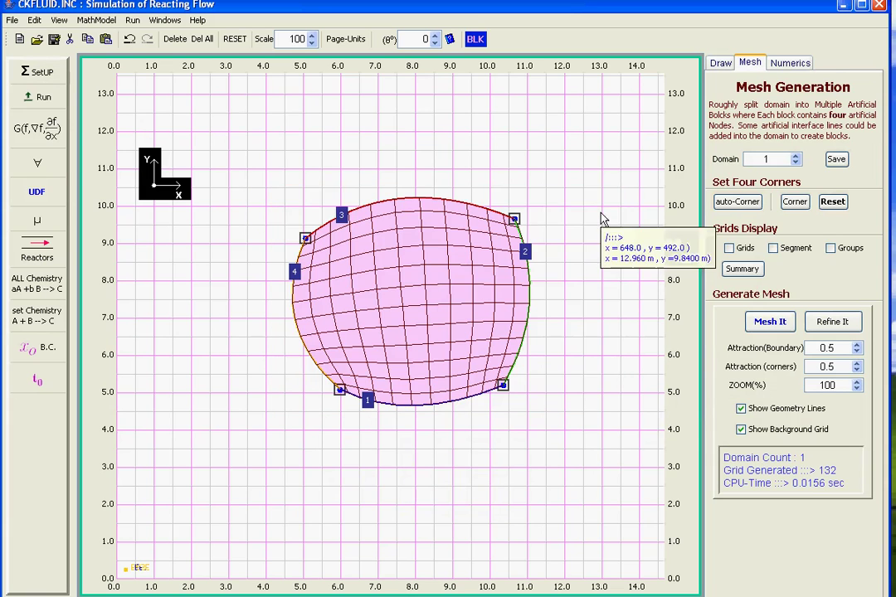
pyautogui.click(37, 101)
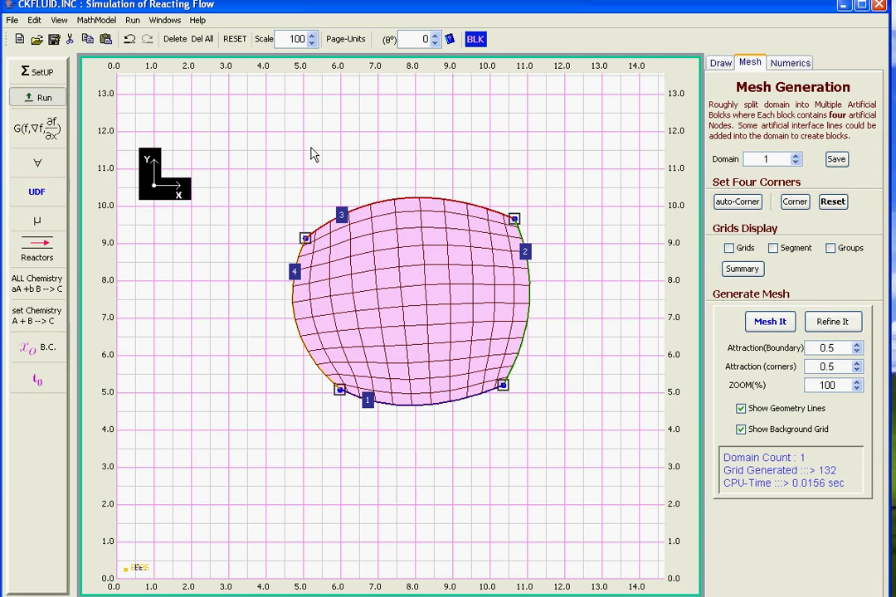
pyautogui.click(531, 454)
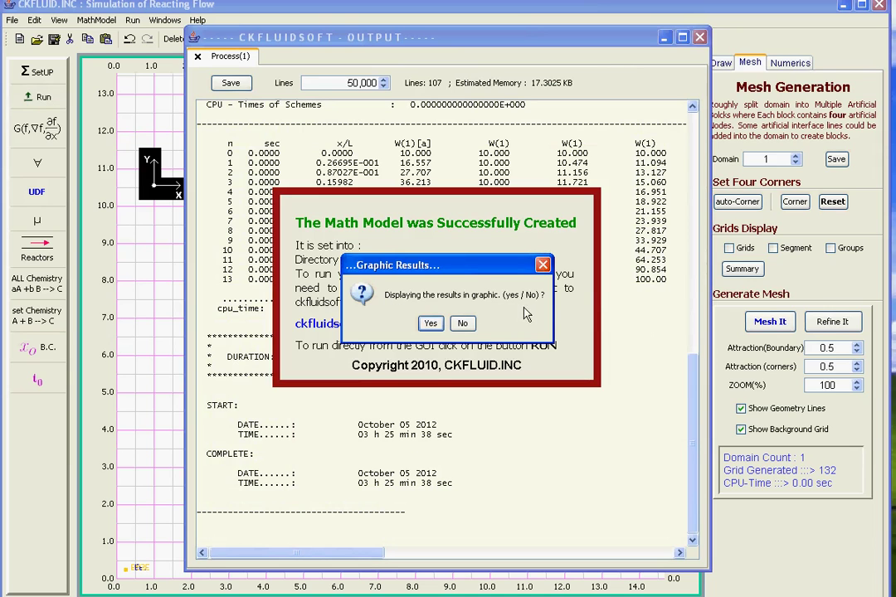
# Accept graphic results to show the W(1) contour plot ranging from 10 to 100.
pyautogui.click(430, 324)
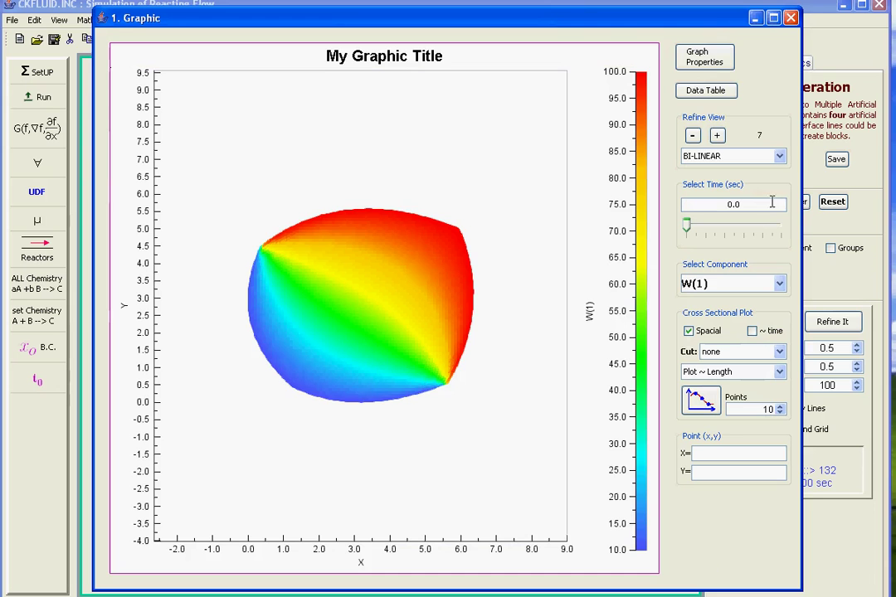
pyautogui.moveTo(652, 24); pyautogui.dragTo(708, 320)
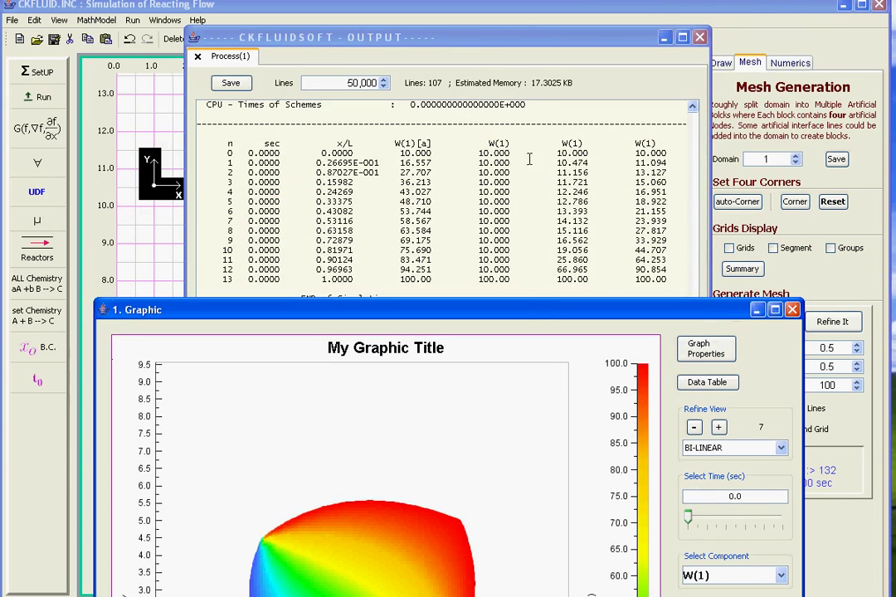
pyautogui.moveTo(522, 313); pyautogui.dragTo(524, 24)
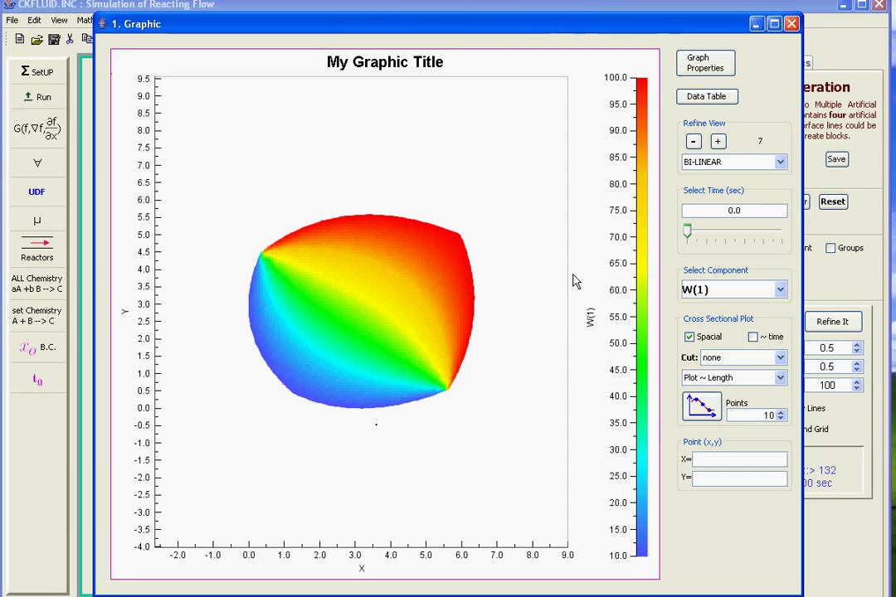
# Toggle the mesh, centre and corner overlays on and back off in Graph Properties.
pyautogui.click(701, 64)
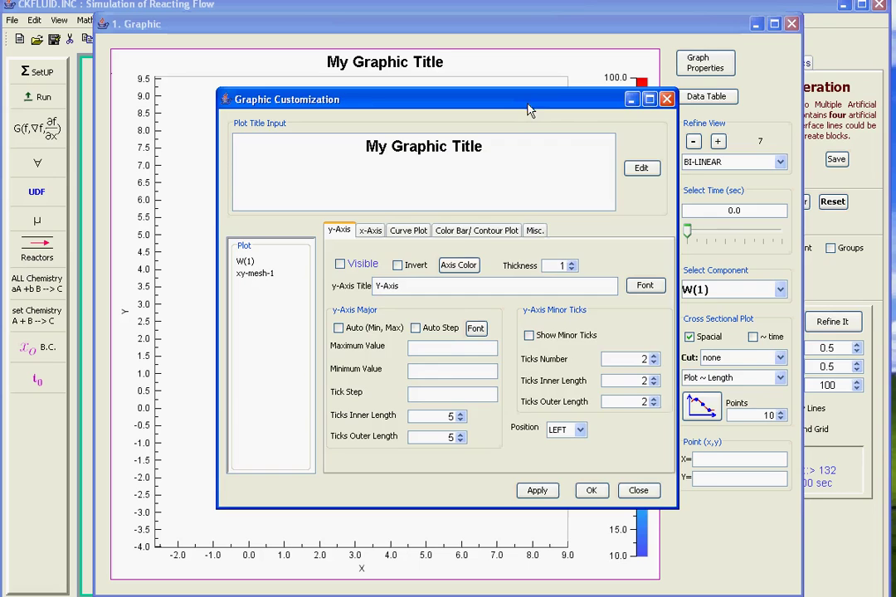
pyautogui.moveTo(528, 103); pyautogui.dragTo(740, 97)
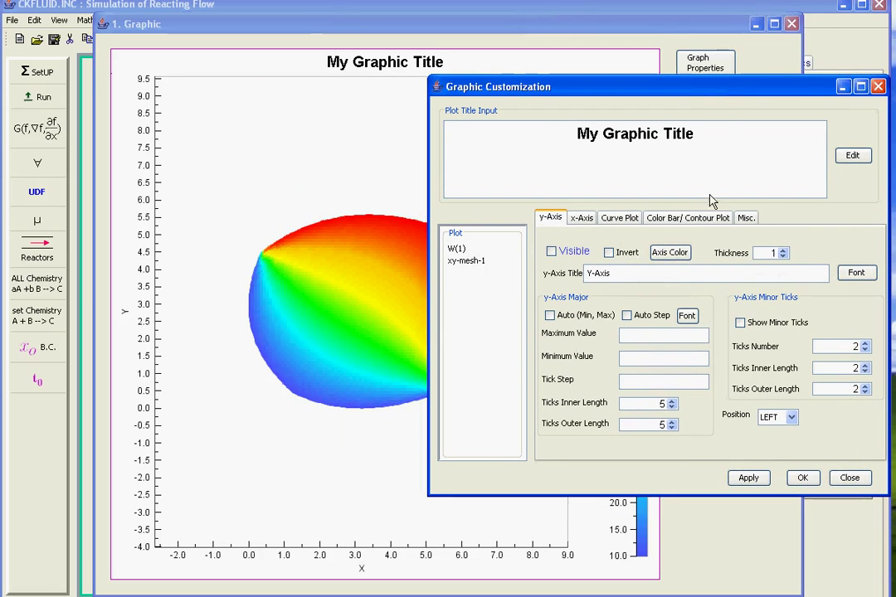
pyautogui.click(692, 226)
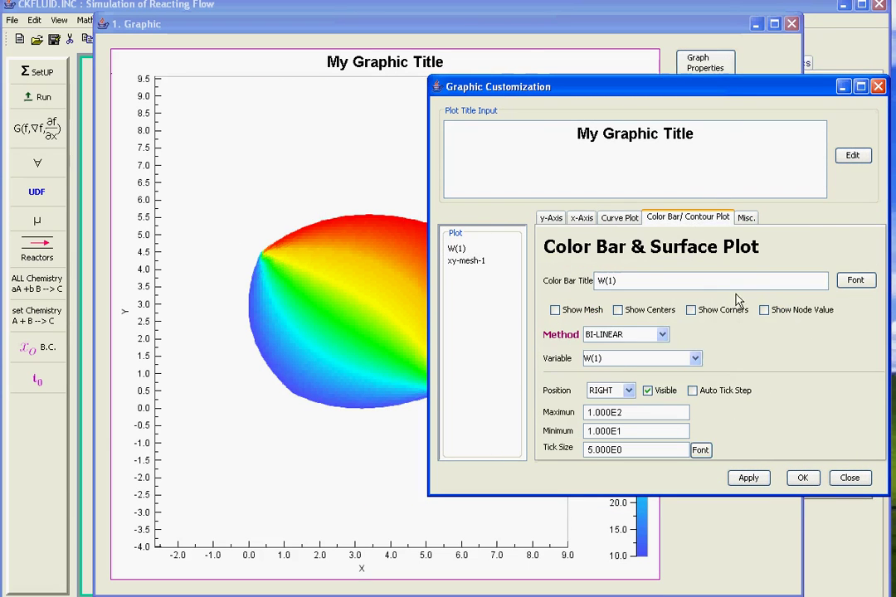
pyautogui.click(584, 312)
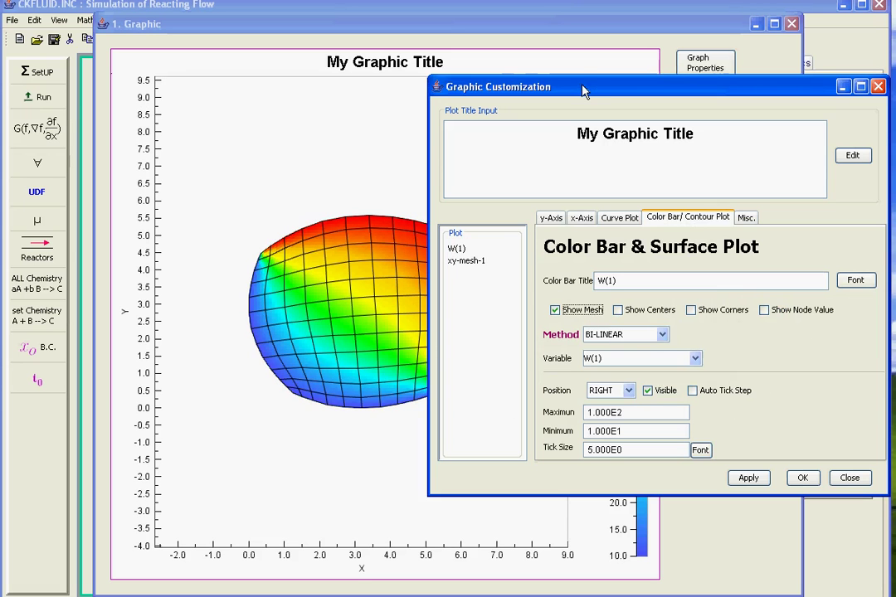
pyautogui.moveTo(584, 91); pyautogui.dragTo(630, 94)
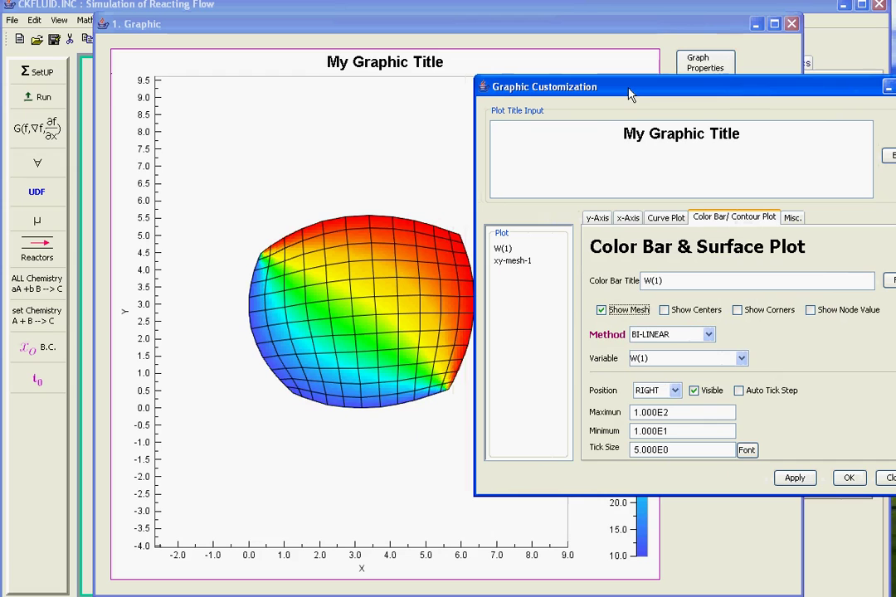
pyautogui.click(685, 313)
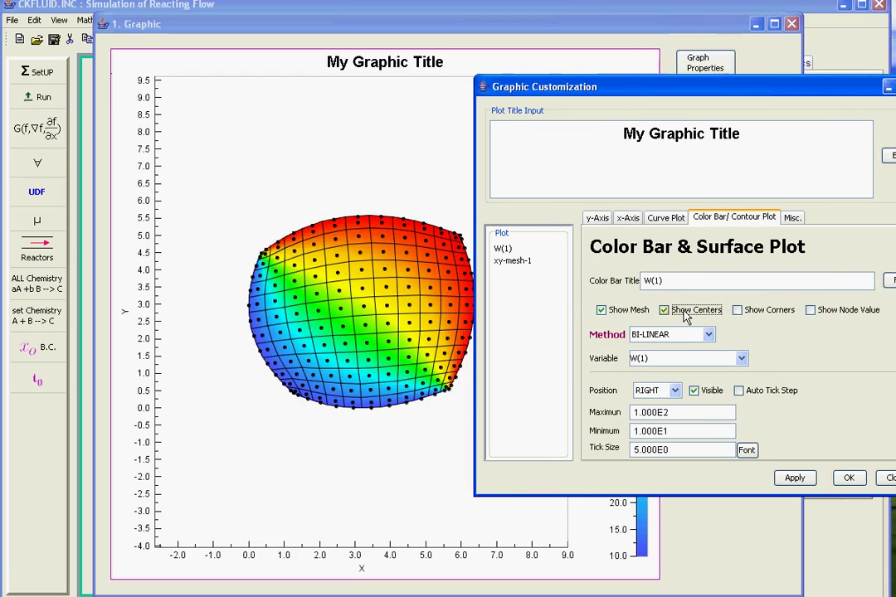
pyautogui.click(762, 318)
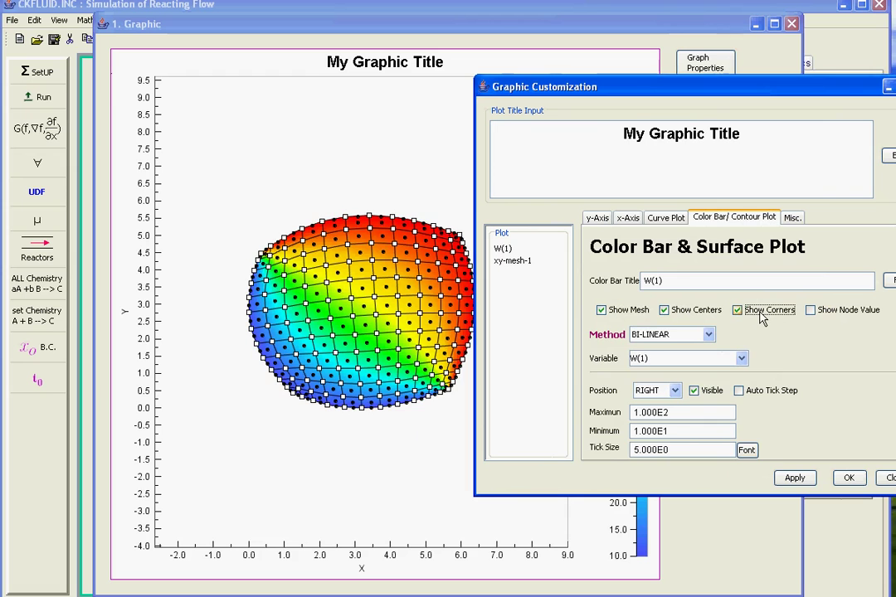
pyautogui.click(755, 319)
pyautogui.click(689, 313)
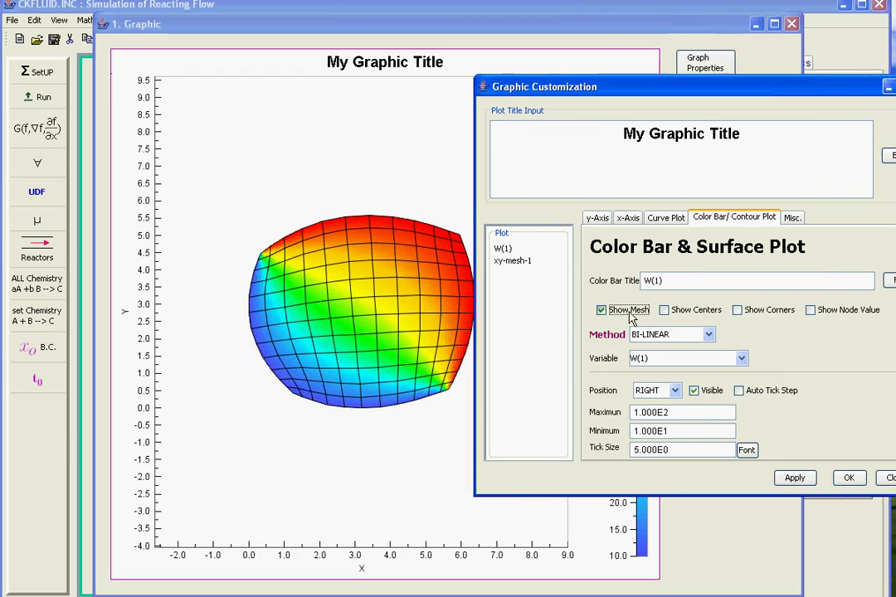
pyautogui.click(628, 320)
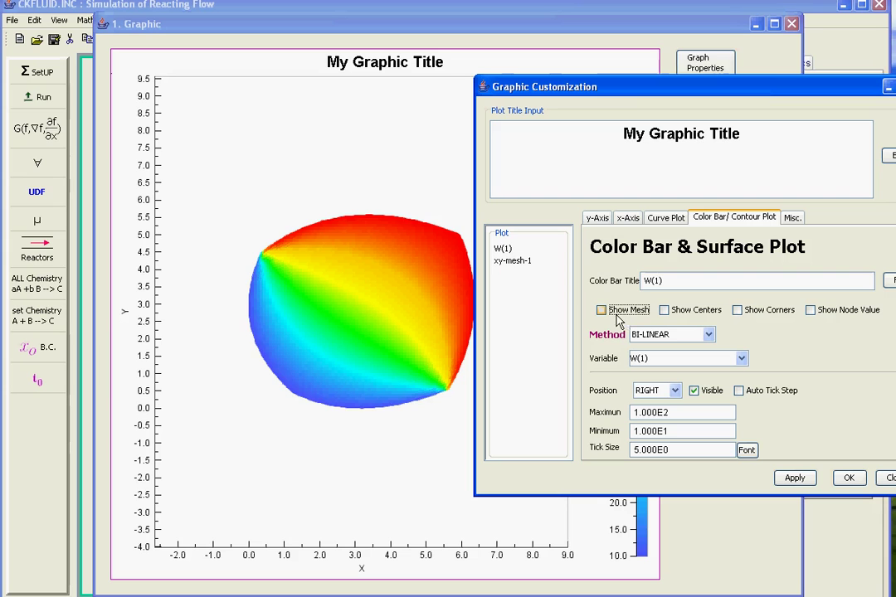
pyautogui.click(597, 220)
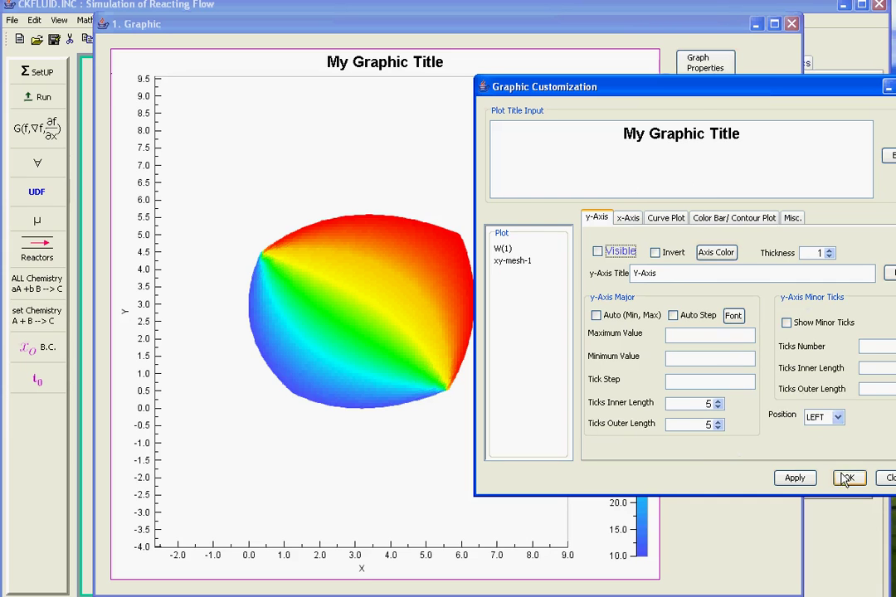
# Replace the plot title 'Po' with 'Polygon Diffusion Equation'.
pyautogui.doubleClick(701, 160)
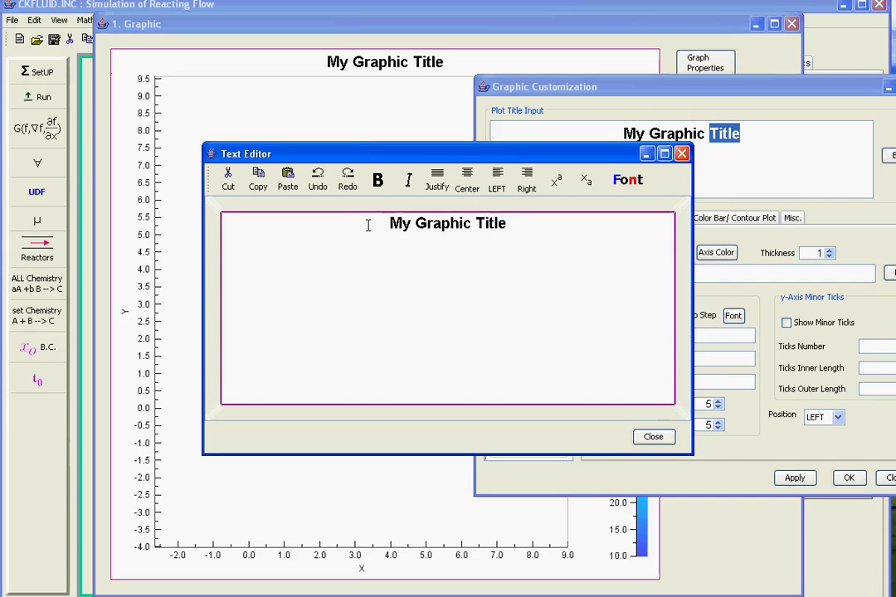
pyautogui.moveTo(390, 224); pyautogui.dragTo(518, 226)
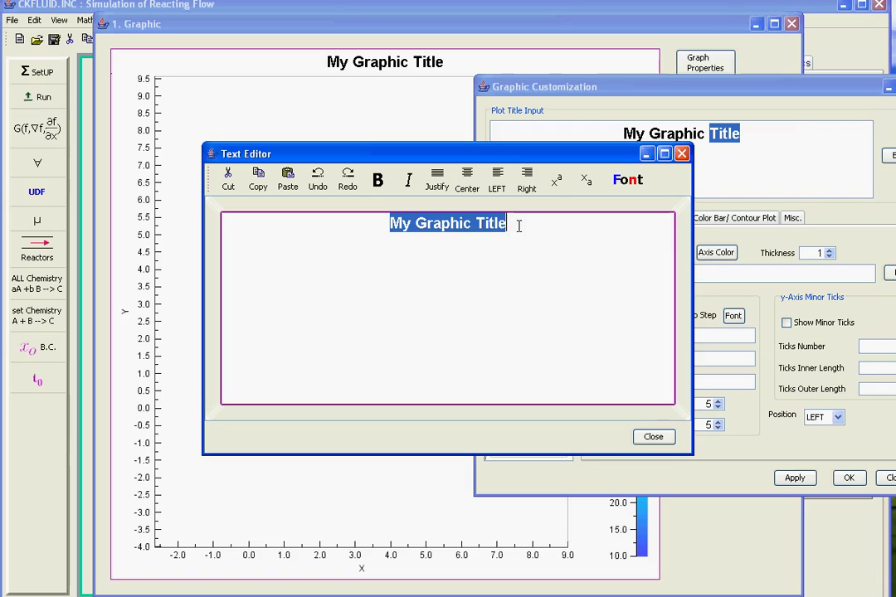
pyautogui.write('Po')
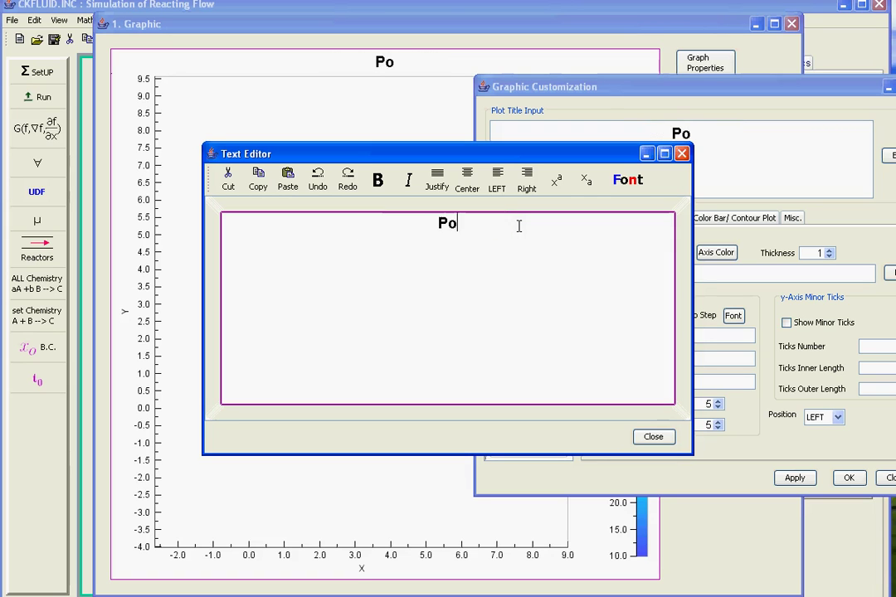
pyautogui.write('lygon ')
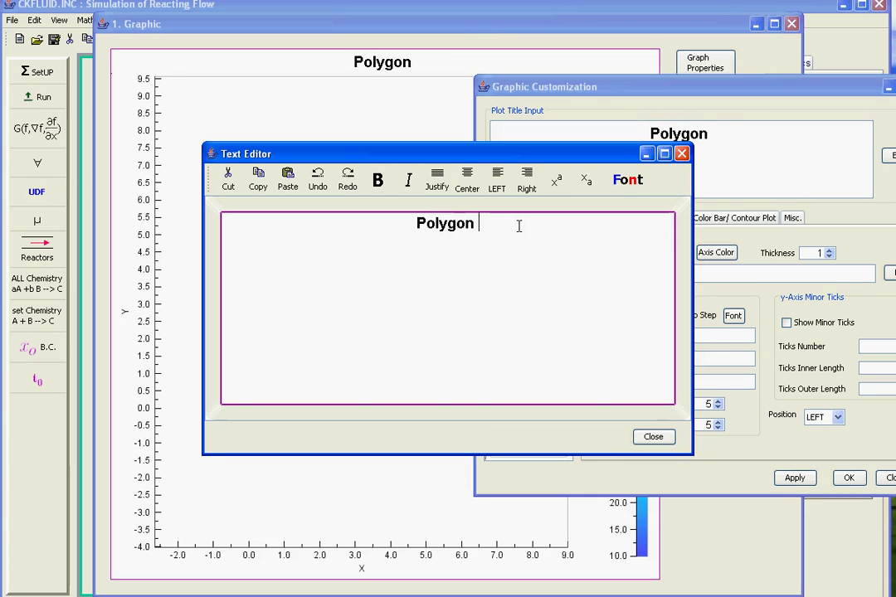
pyautogui.write('Diffusi')
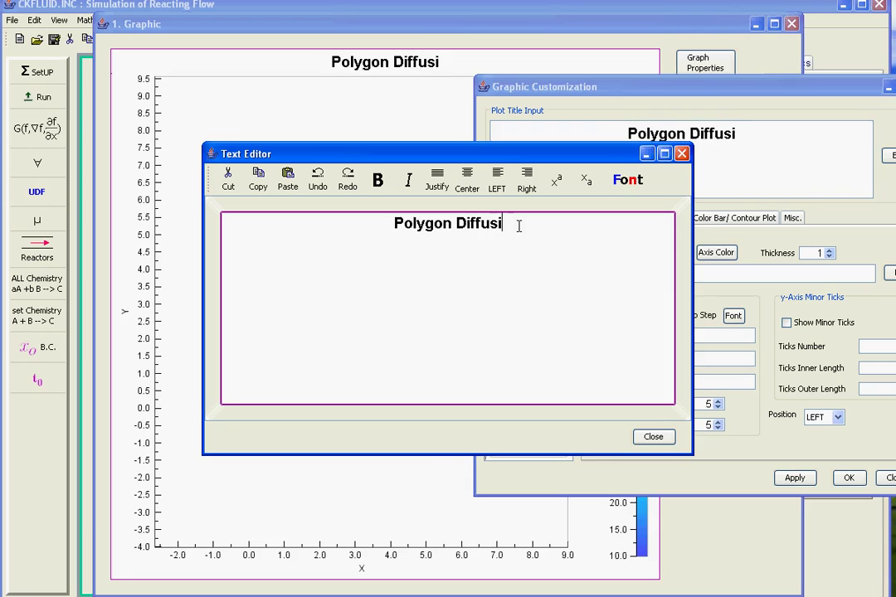
pyautogui.write('on Eq')
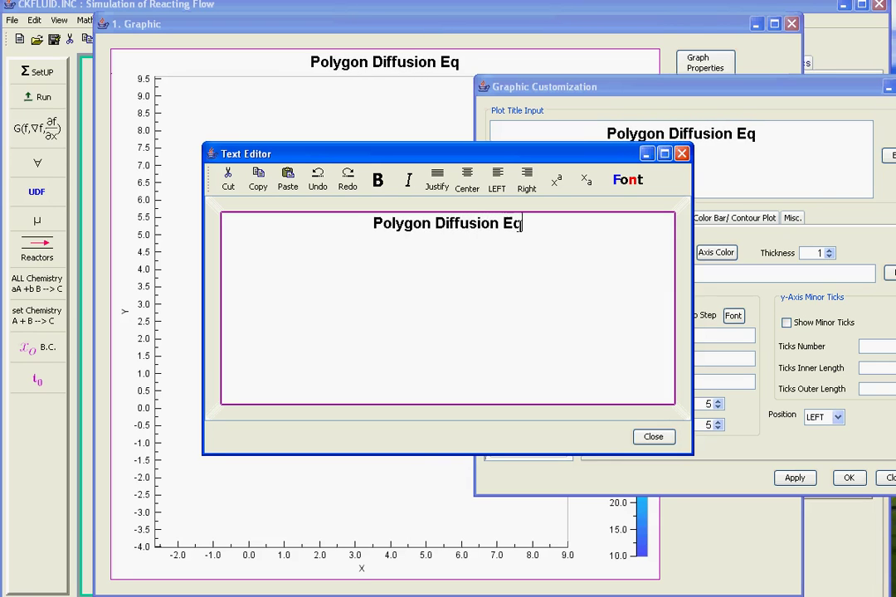
pyautogui.write('uation')
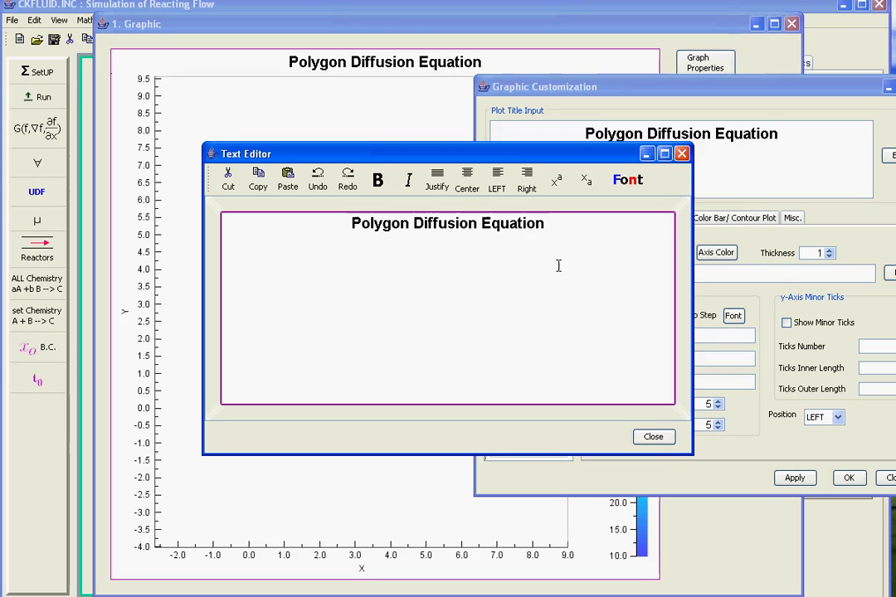
pyautogui.click(659, 440)
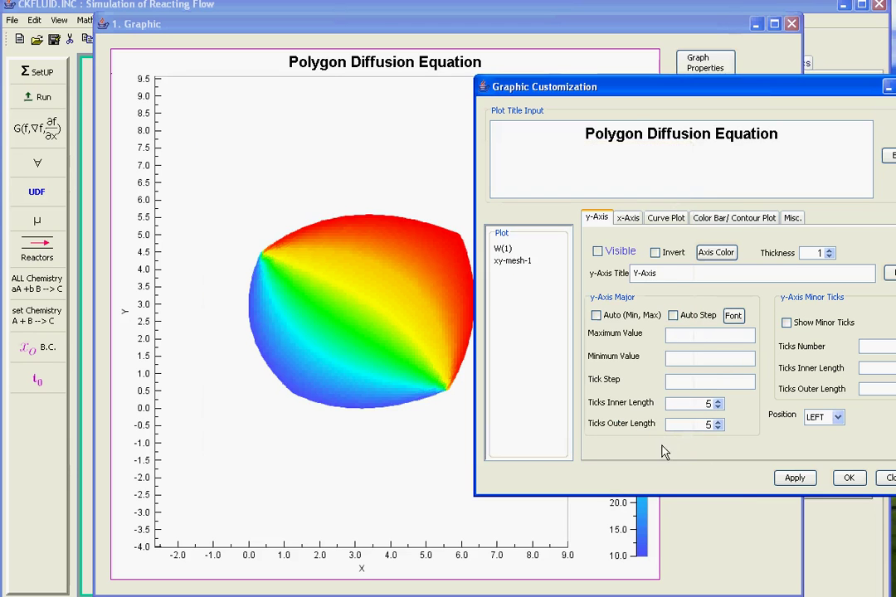
# Draw a 10-point line cut from about (0, 0.5) to (6.06, 5.89) across the plot.
pyautogui.click(842, 478)
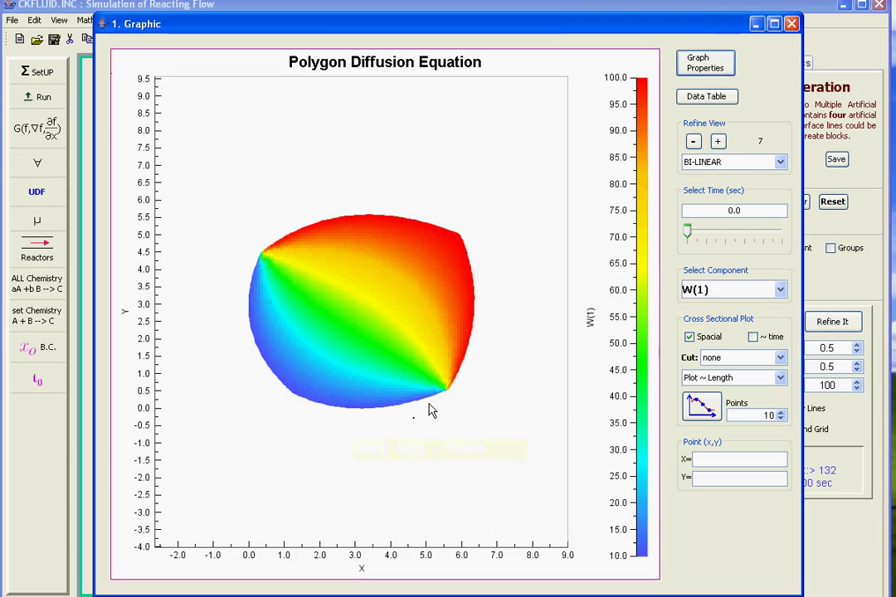
pyautogui.click(734, 358)
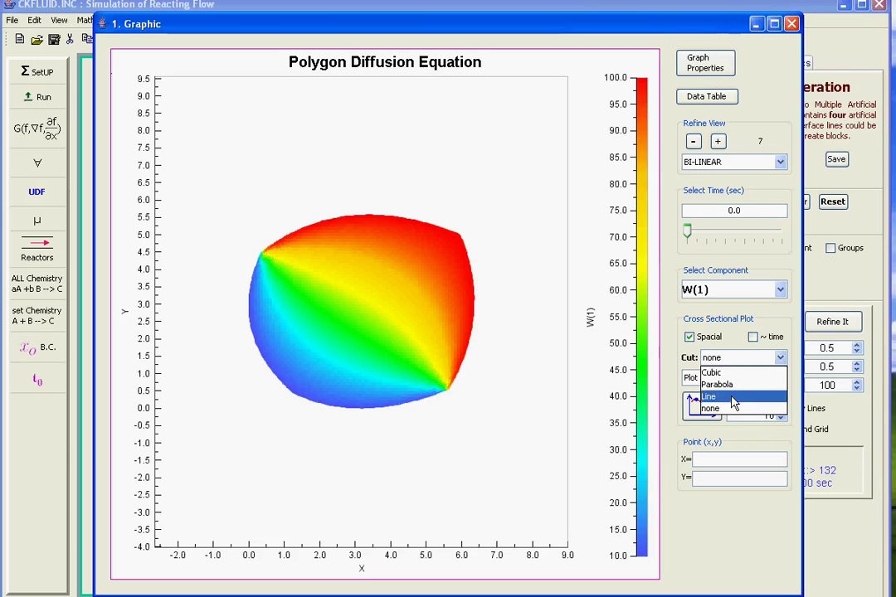
pyautogui.click(734, 399)
pyautogui.moveTo(210, 224); pyautogui.dragTo(479, 209)
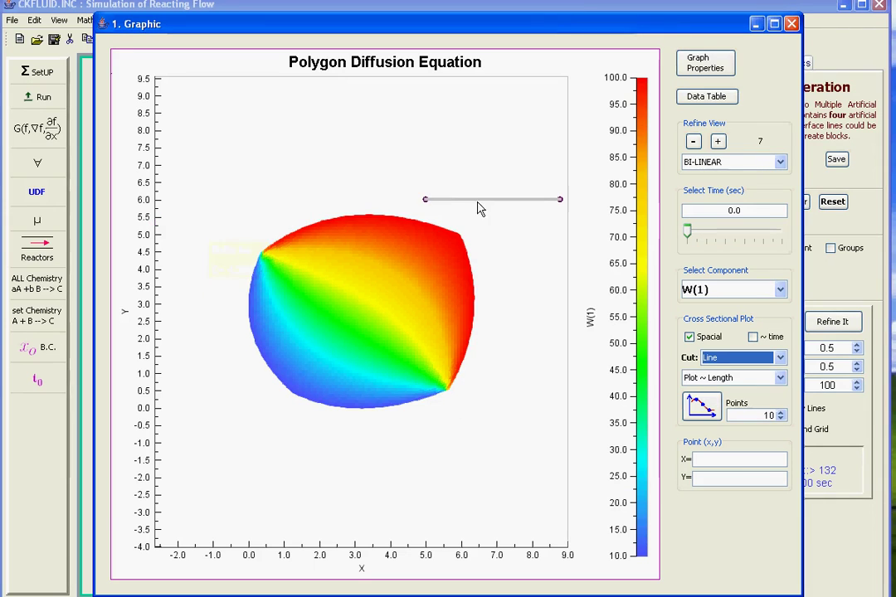
pyautogui.moveTo(425, 200); pyautogui.dragTo(244, 390)
pyautogui.moveTo(560, 201); pyautogui.dragTo(464, 205)
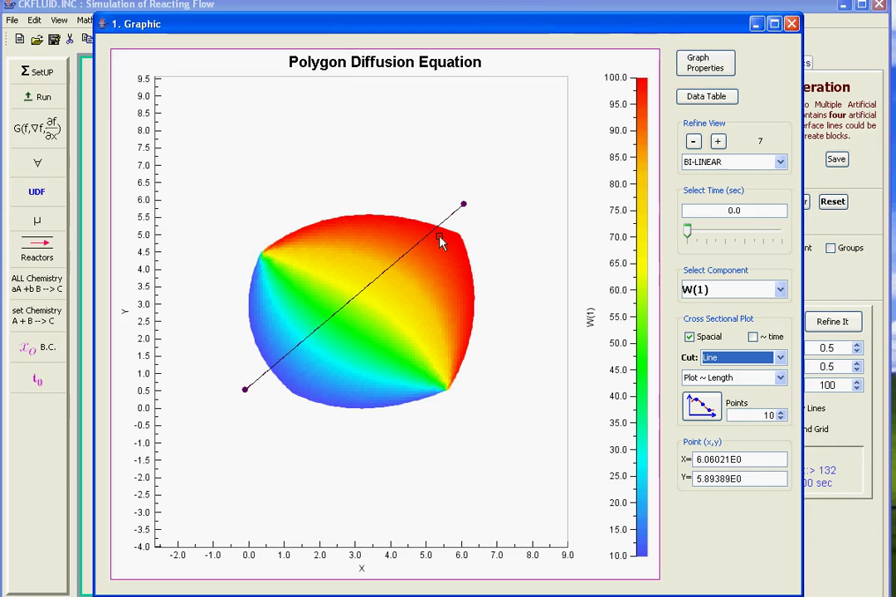
pyautogui.moveTo(442, 240)
# Plot W(1) along the cut line and read interpolated values from about 18 to 95.
pyautogui.click(701, 406)
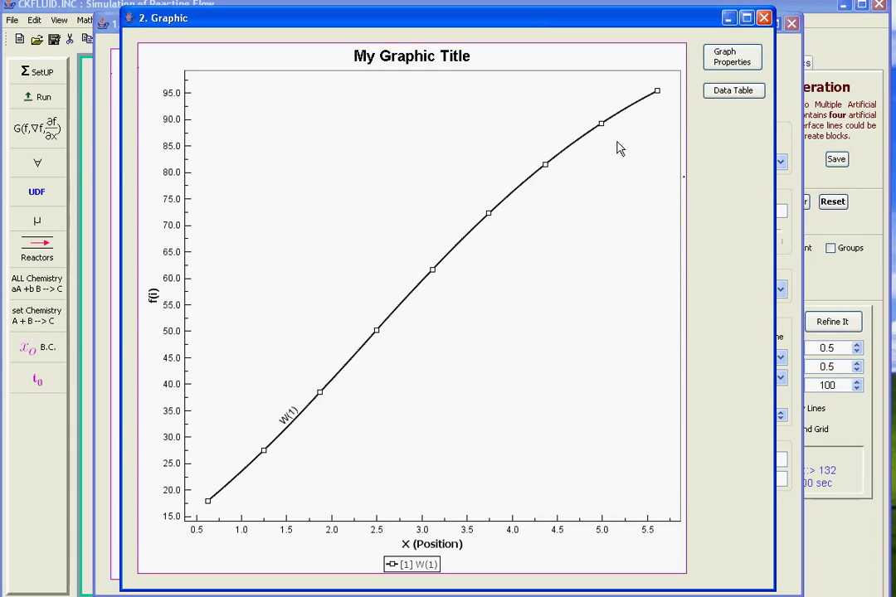
pyautogui.moveTo(640, 103)
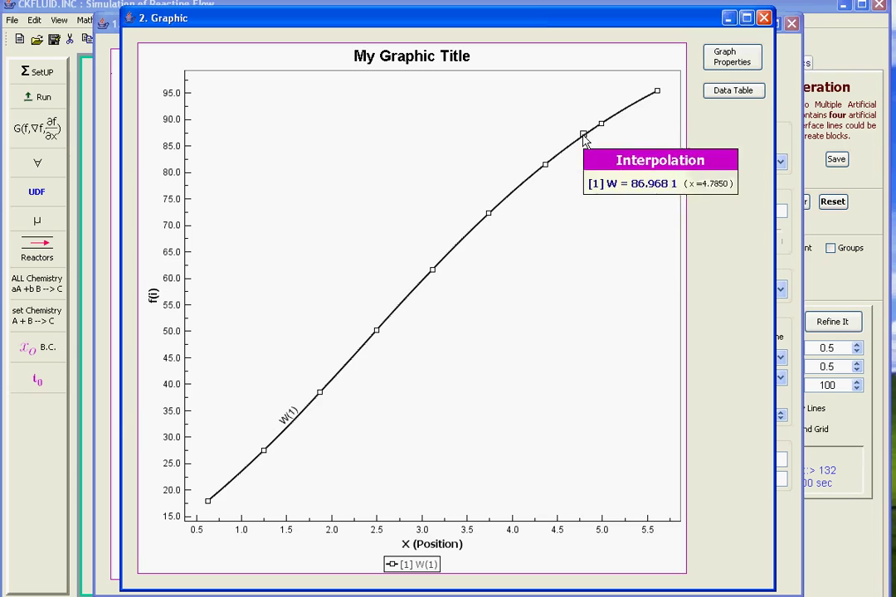
pyautogui.moveTo(533, 178)
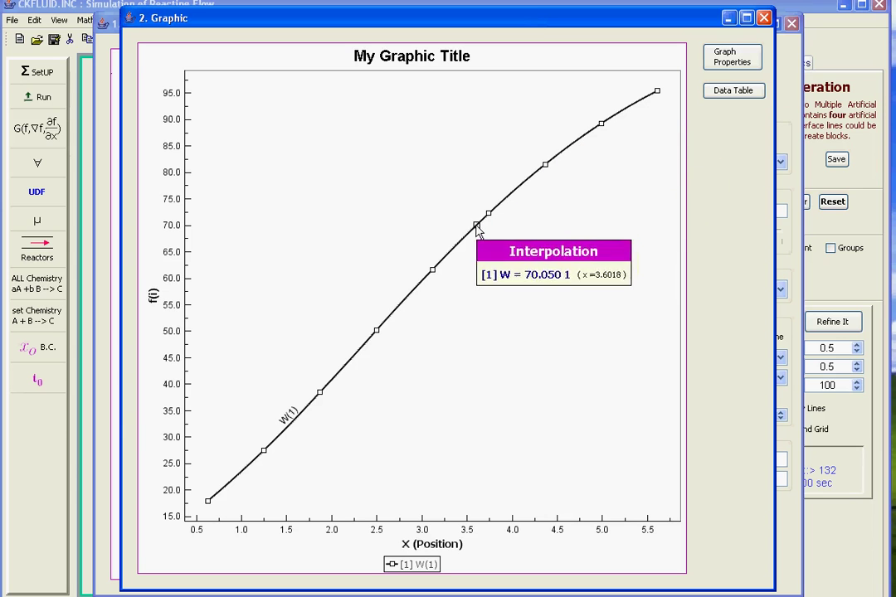
pyautogui.moveTo(415, 291)
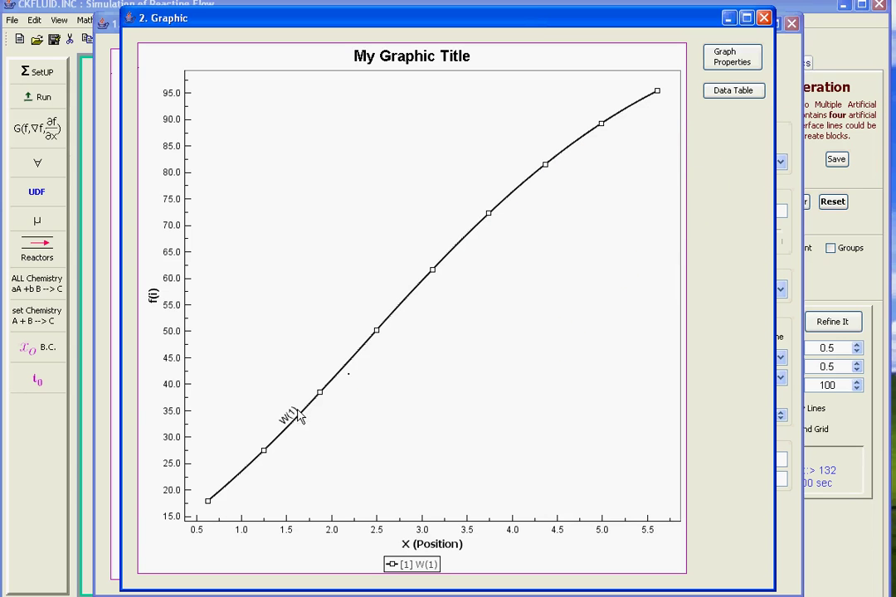
pyautogui.moveTo(237, 480)
# Hide the line plot and set the cross-section cut to none on the contour plot.
pyautogui.click(730, 19)
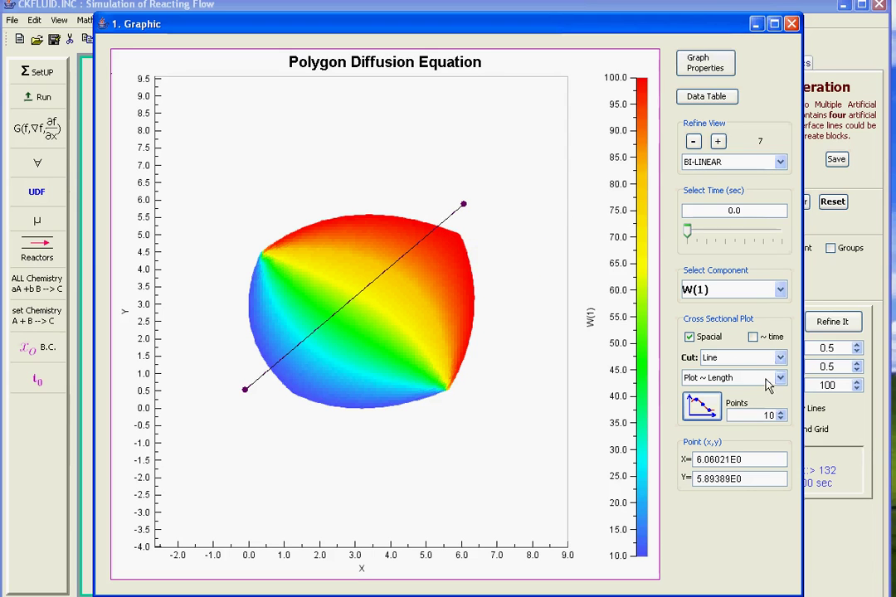
pyautogui.click(778, 358)
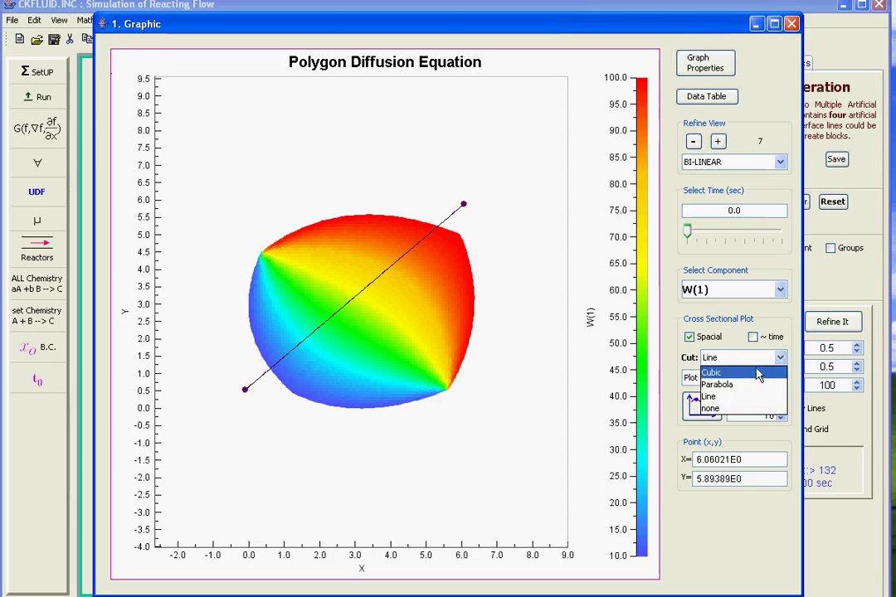
pyautogui.click(737, 408)
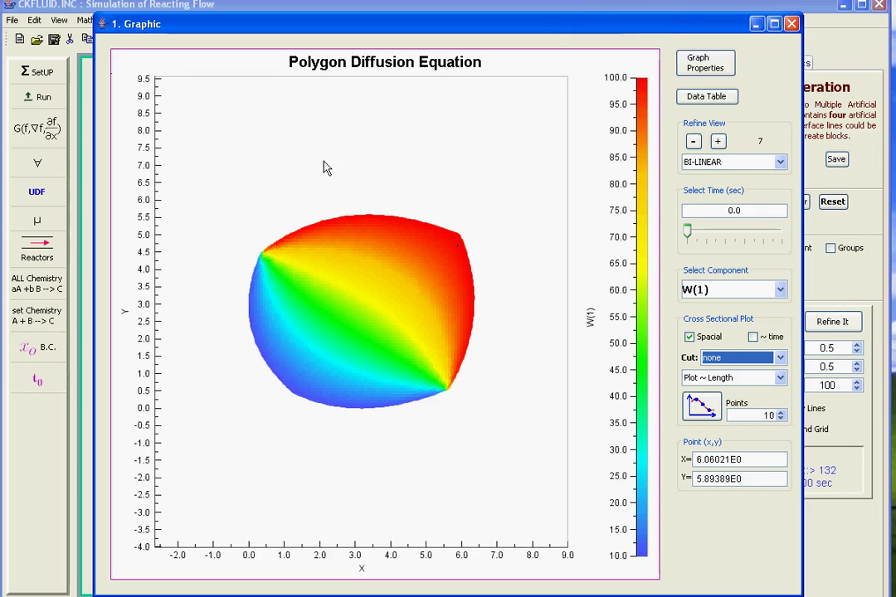
pyautogui.rightClick(266, 160)
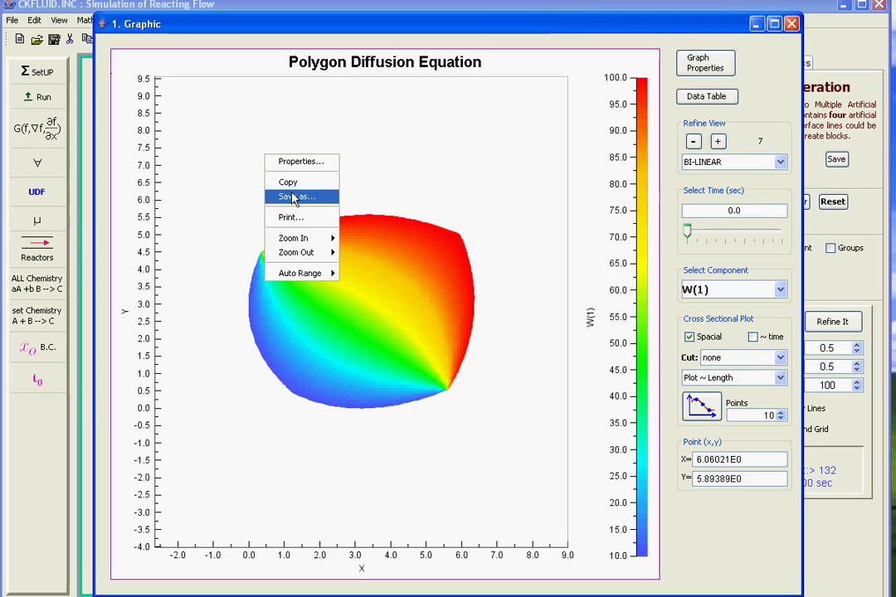
pyautogui.click(554, 182)
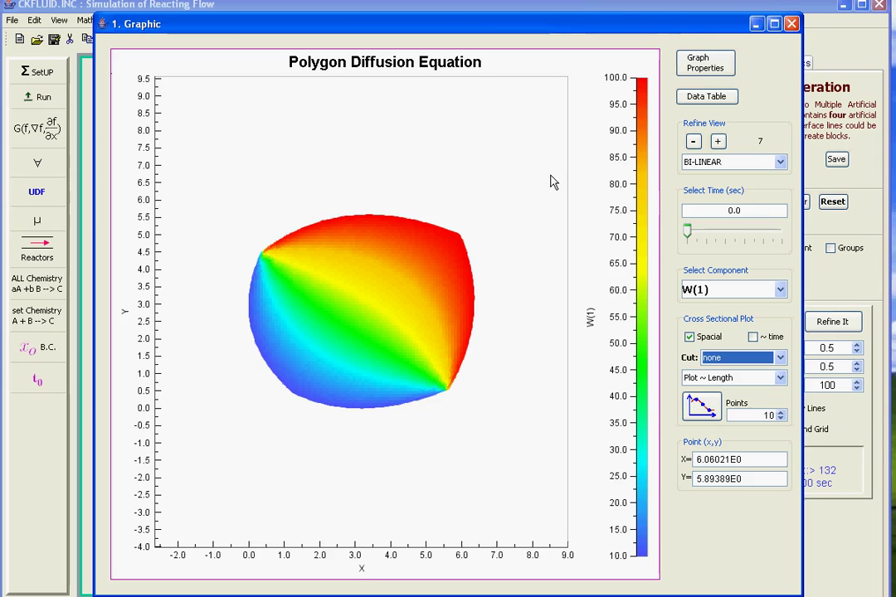
# Hide the contour plot and output windows, then start a new project with Ctrl+N.
pyautogui.click(753, 26)
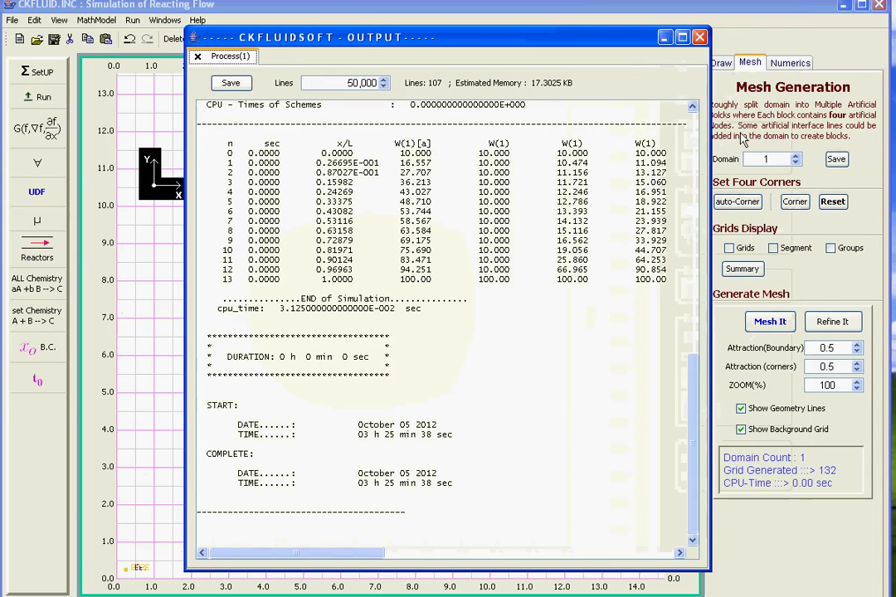
pyautogui.click(666, 37)
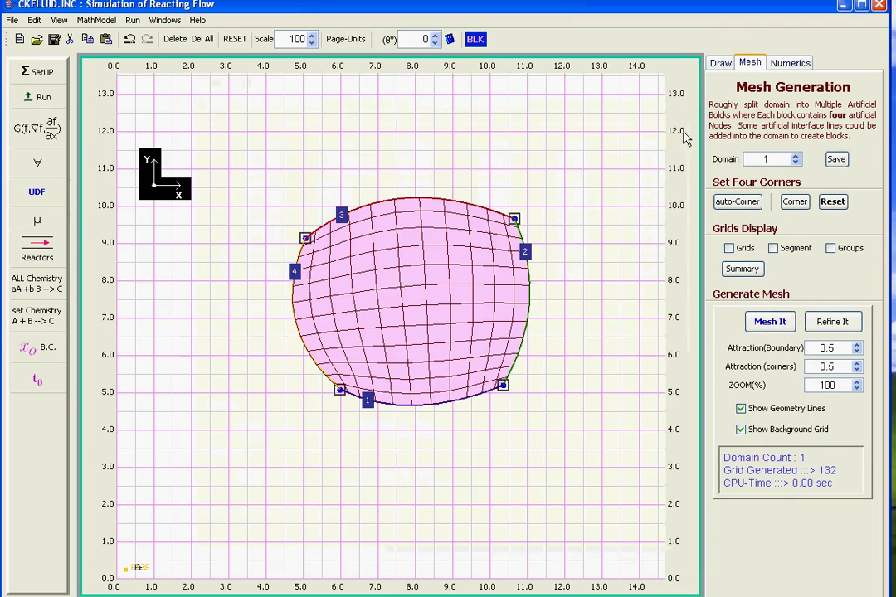
pyautogui.moveTo(498, 217)
pyautogui.moveTo(436, 251)
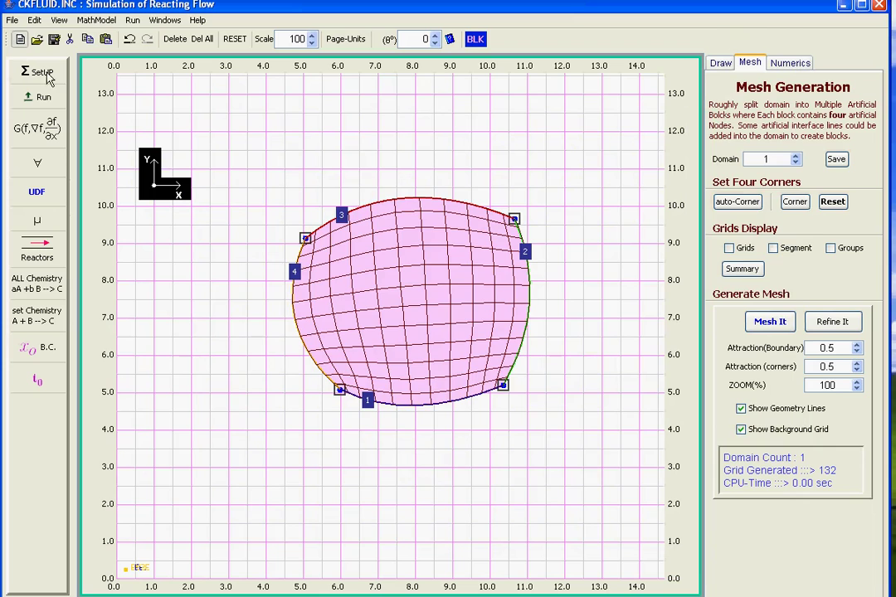
pyautogui.hotkey('ctrl', 'n')
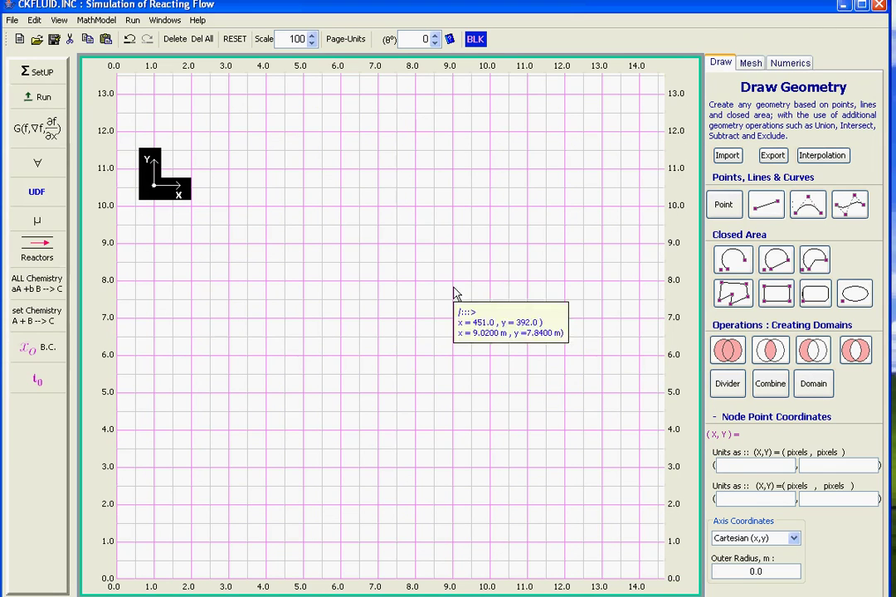
# Draw a five-vertex polygon domain, then drag its top vertex up-right and shift the whole pentagon right.
pyautogui.click(736, 303)
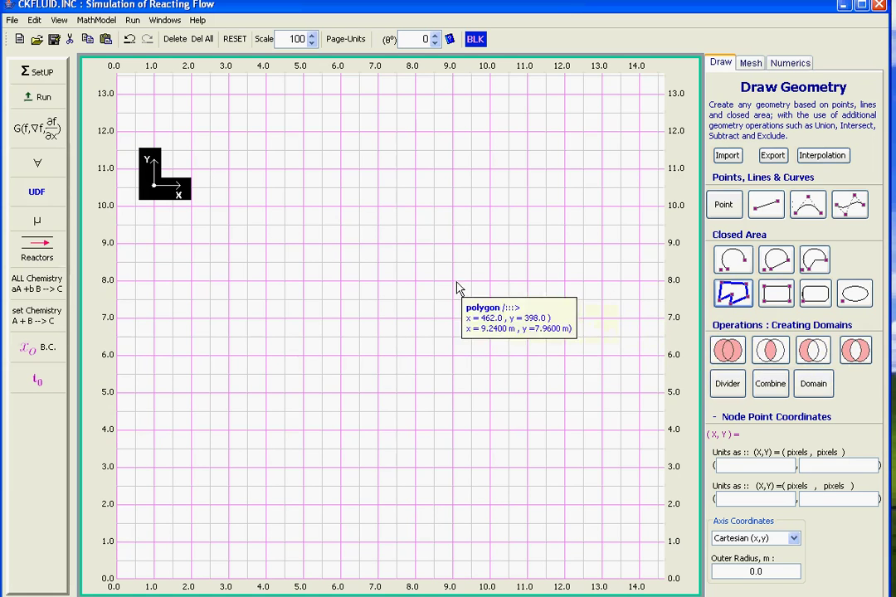
pyautogui.click(288, 201)
pyautogui.click(193, 268)
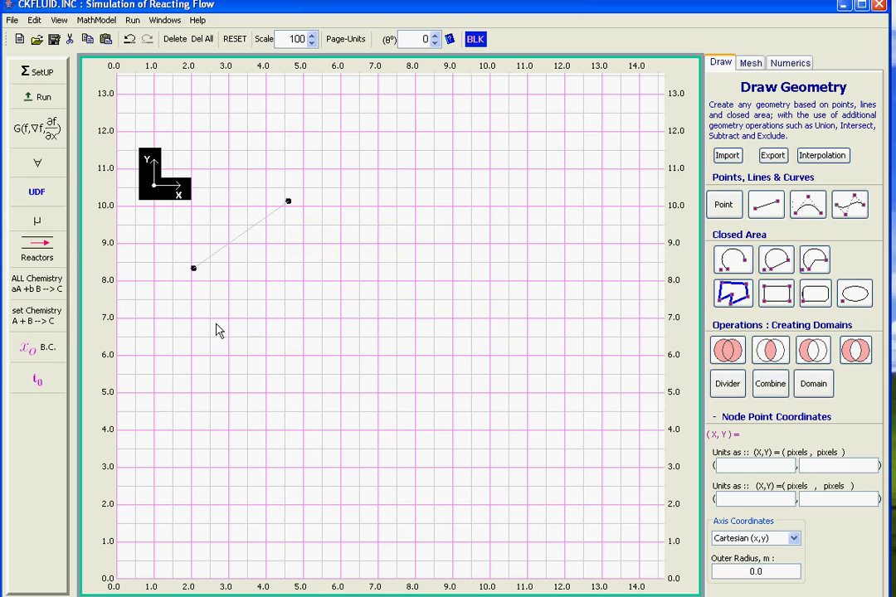
pyautogui.click(249, 400)
pyautogui.click(440, 382)
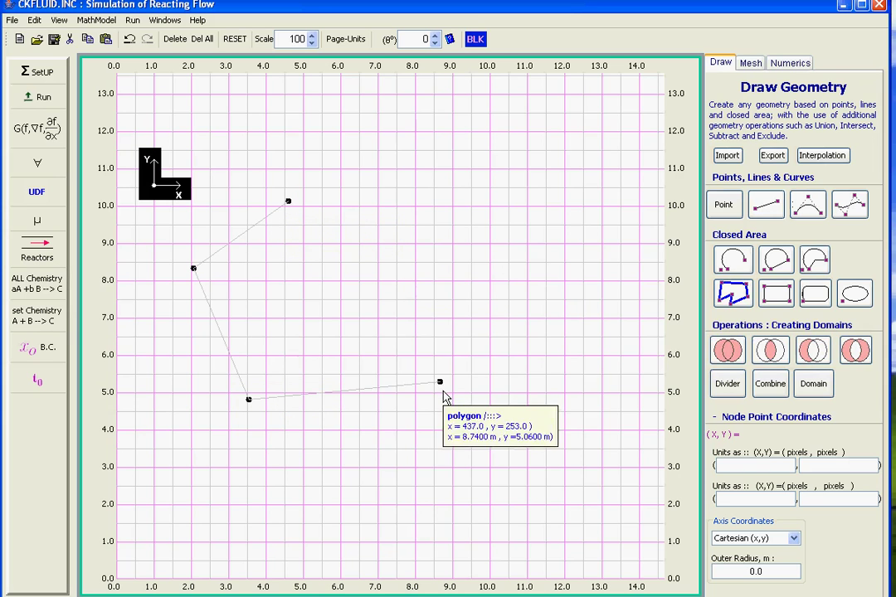
pyautogui.click(467, 264)
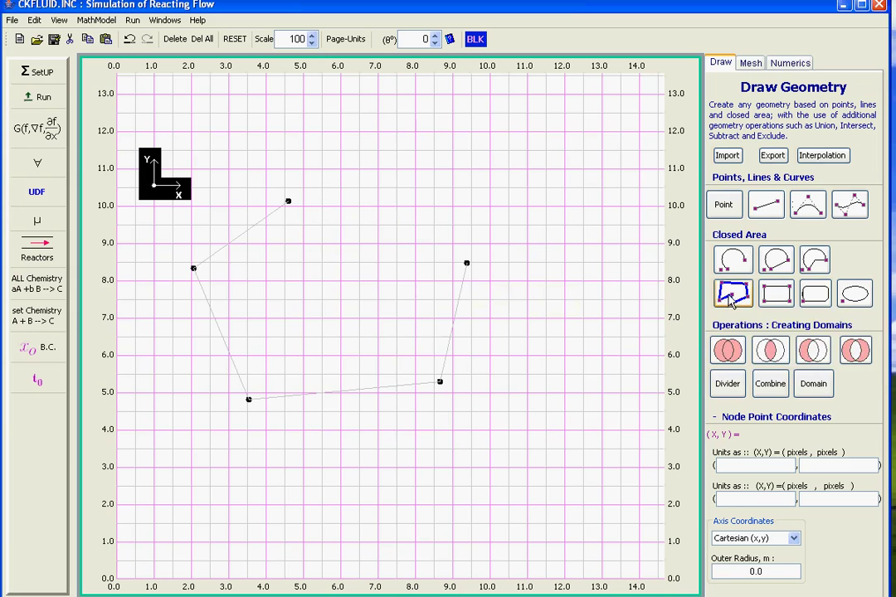
pyautogui.rightClick(619, 319)
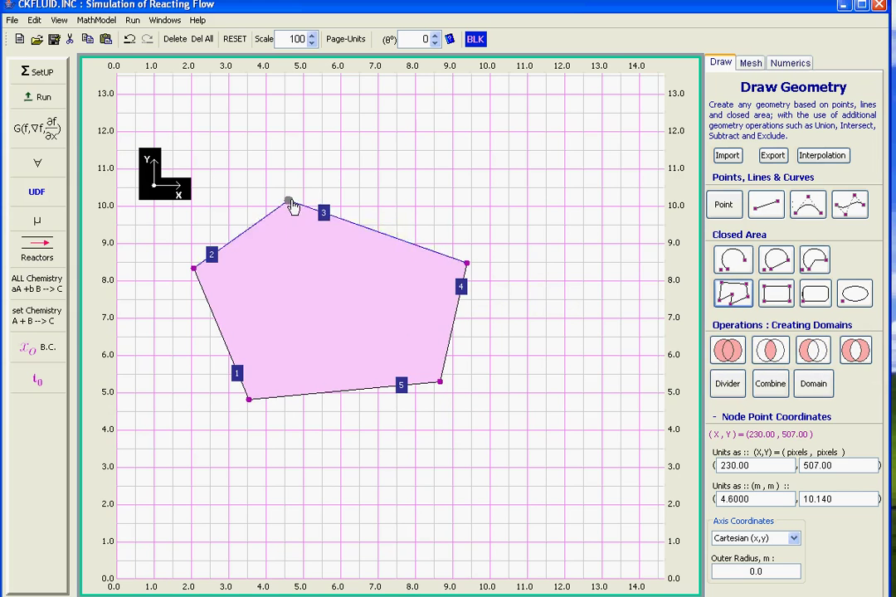
pyautogui.moveTo(289, 201); pyautogui.dragTo(325, 173)
pyautogui.moveTo(364, 247)
pyautogui.mouseDown()
pyautogui.moveTo(390, 277)
pyautogui.moveTo(431, 270)
pyautogui.mouseUp()
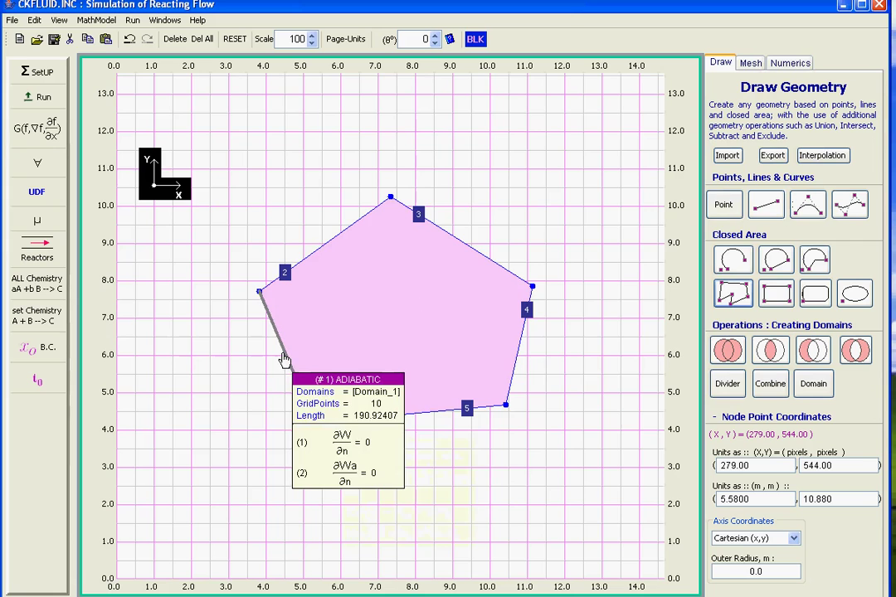
# Make edge 1 an Opaque boundary with W's boundary equation set to f = f_BC.
pyautogui.doubleClick(284, 360)
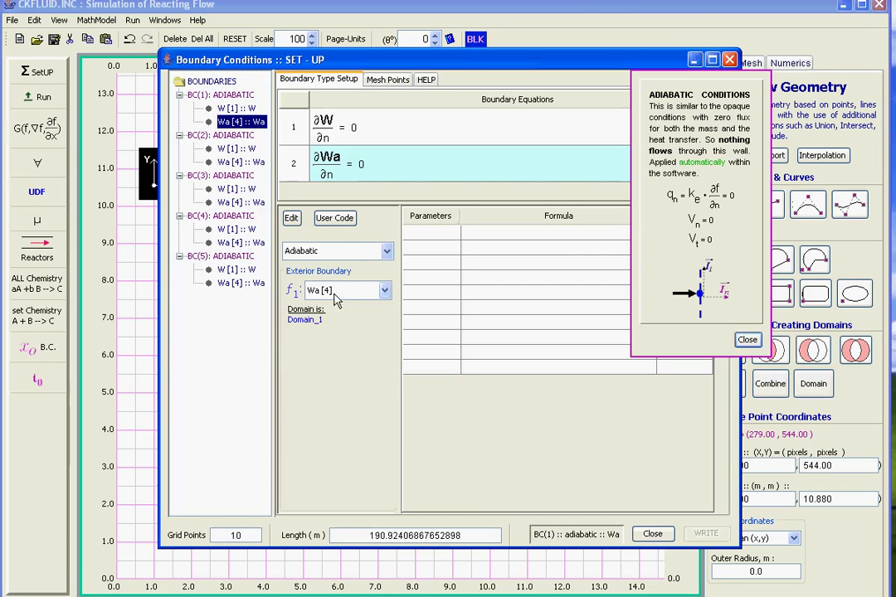
pyautogui.click(317, 251)
pyautogui.click(311, 304)
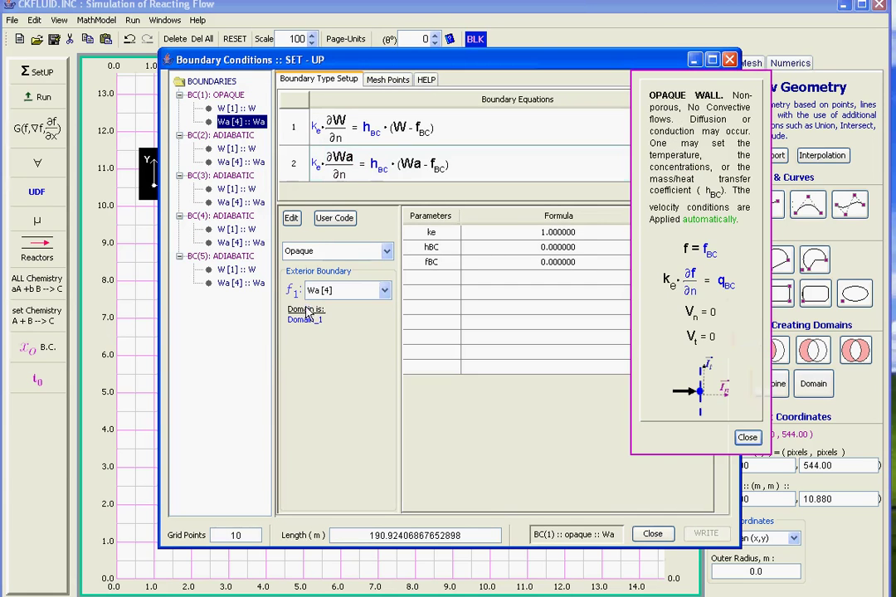
pyautogui.doubleClick(412, 137)
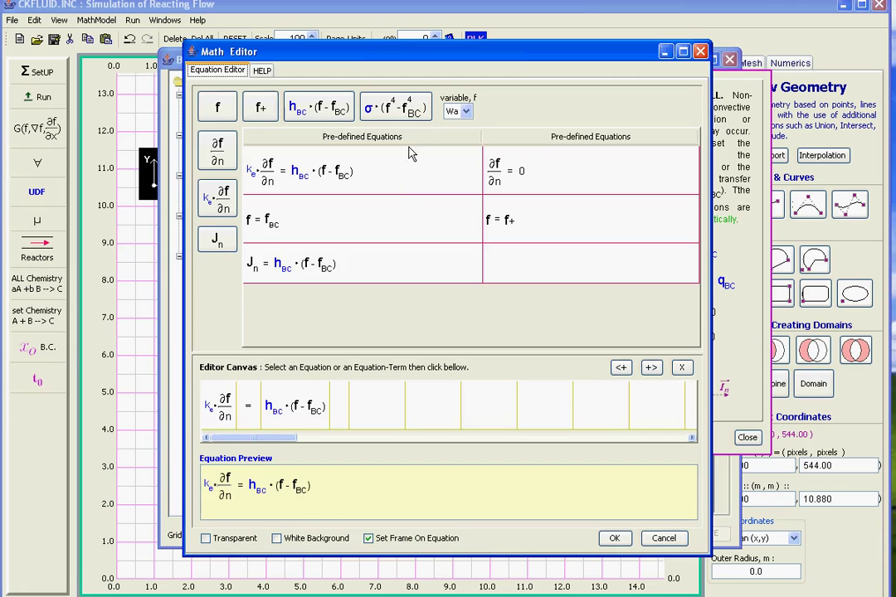
pyautogui.moveTo(291, 218); pyautogui.dragTo(345, 419)
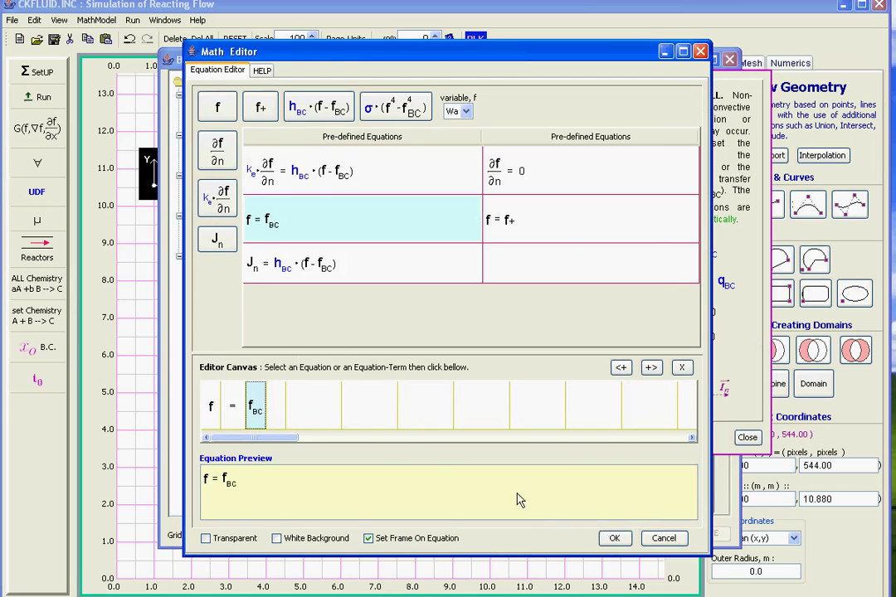
pyautogui.click(615, 538)
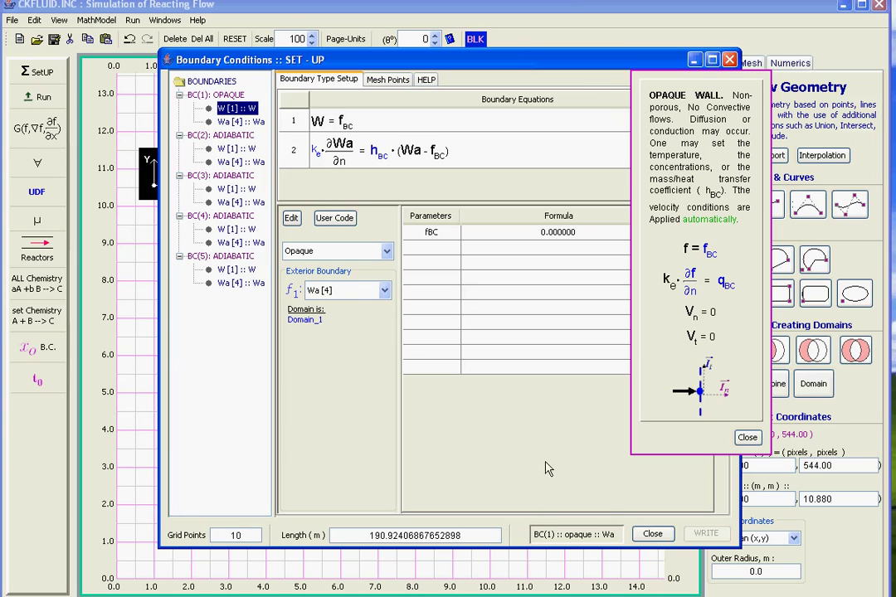
pyautogui.click(648, 533)
pyautogui.click(653, 535)
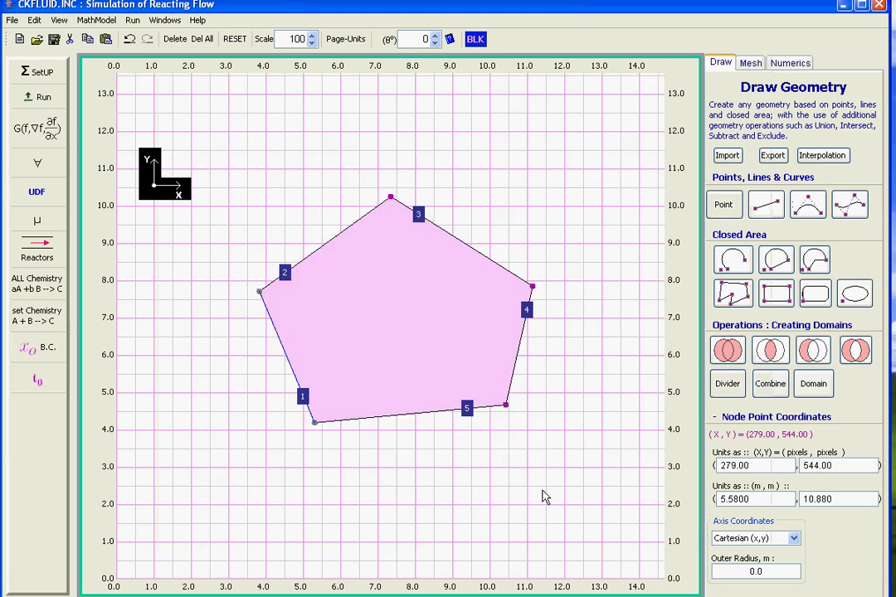
# Set edge 1's fixed boundary value fBC to 20.
pyautogui.moveTo(309, 260)
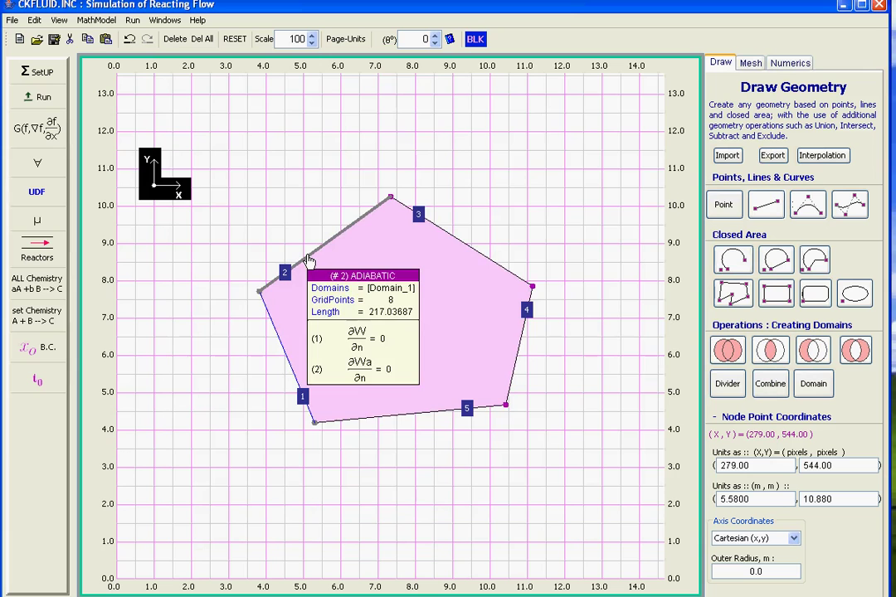
pyautogui.doubleClick(273, 334)
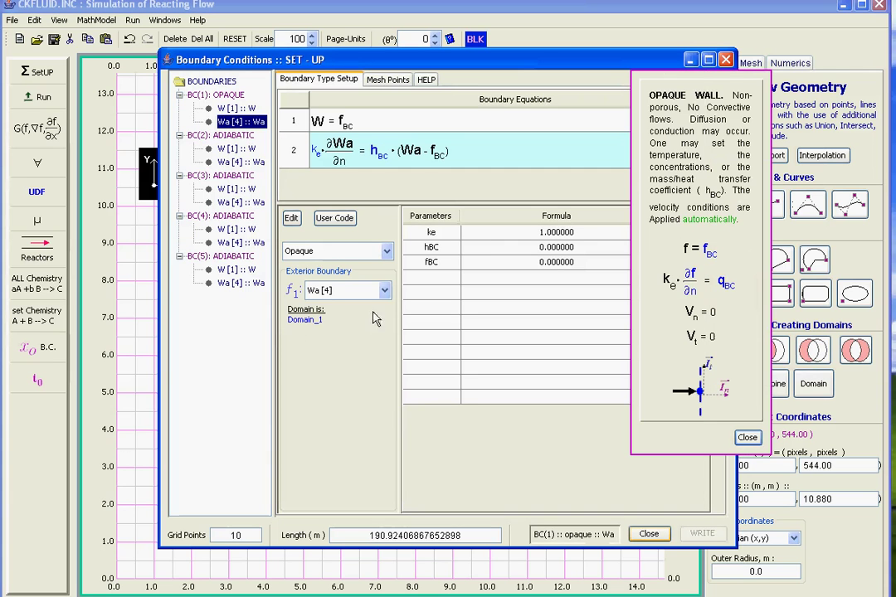
pyautogui.click(353, 116)
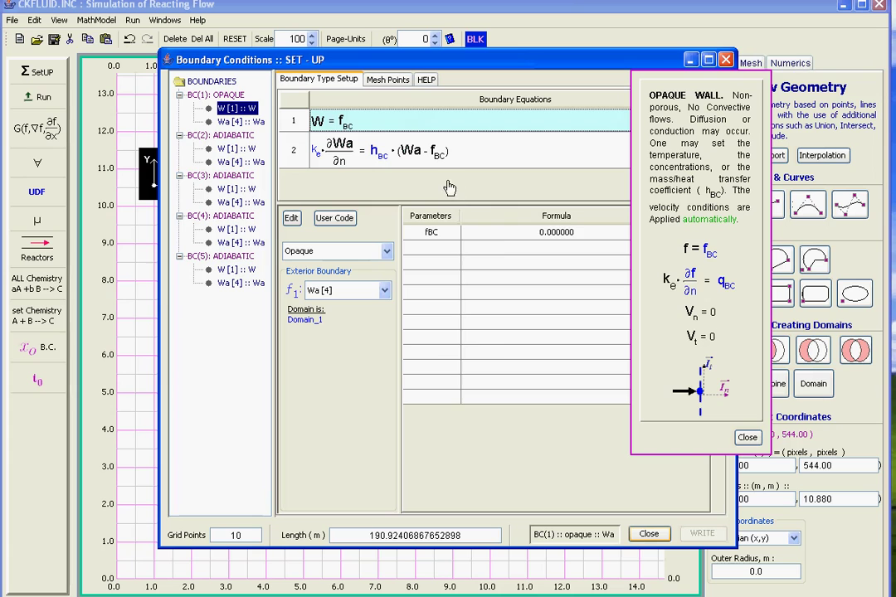
pyautogui.click(502, 232)
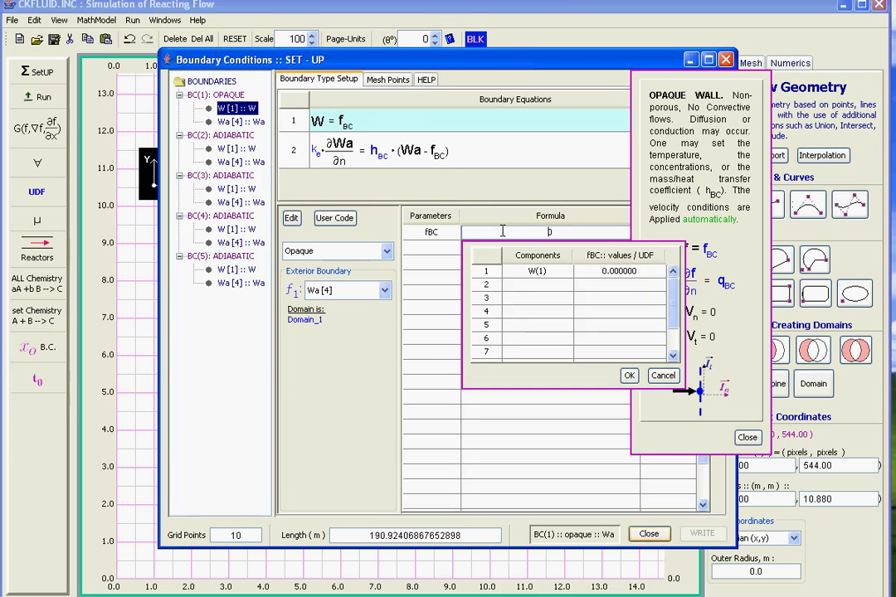
pyautogui.write('2')
pyautogui.press('Return')
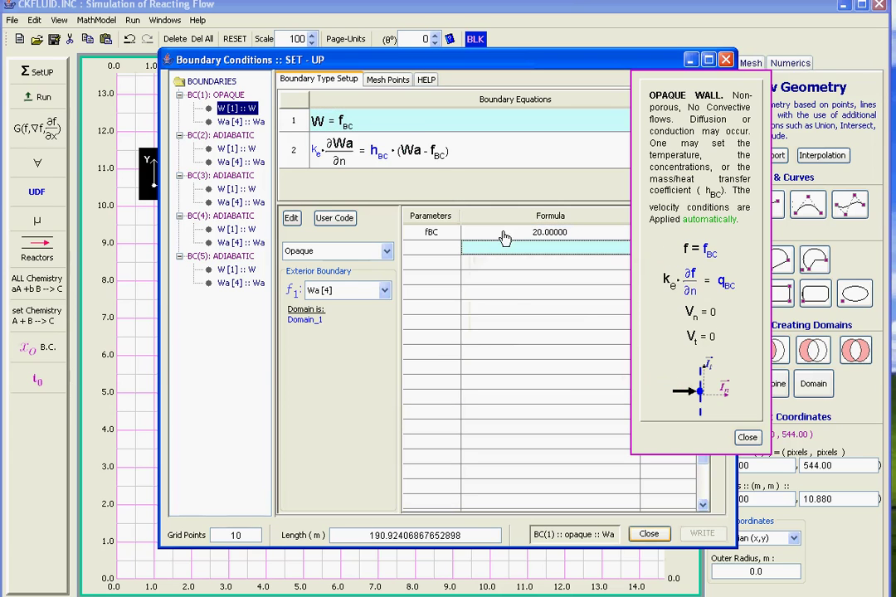
pyautogui.click(649, 534)
# Make edge 2 an Opaque wall with f = fBC and fBC = 100.
pyautogui.doubleClick(336, 245)
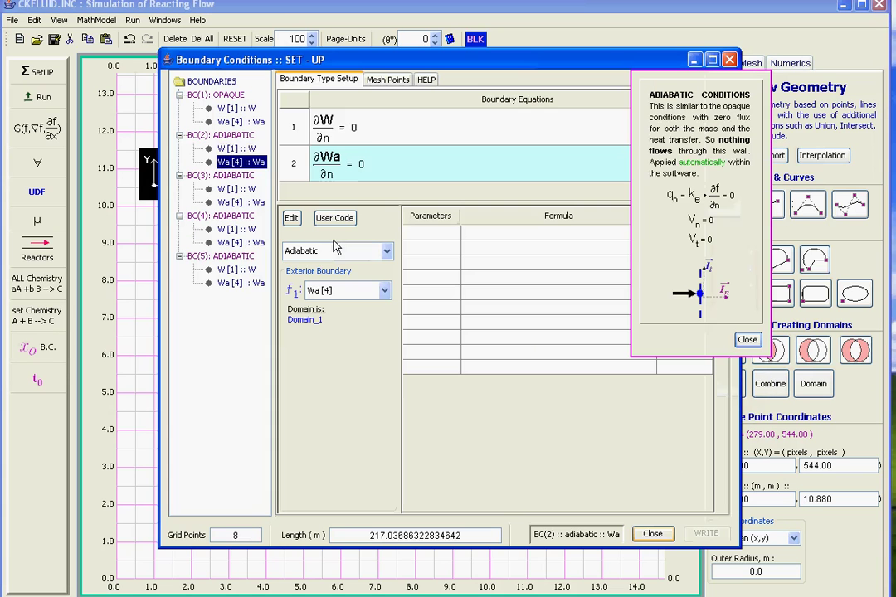
pyautogui.click(368, 138)
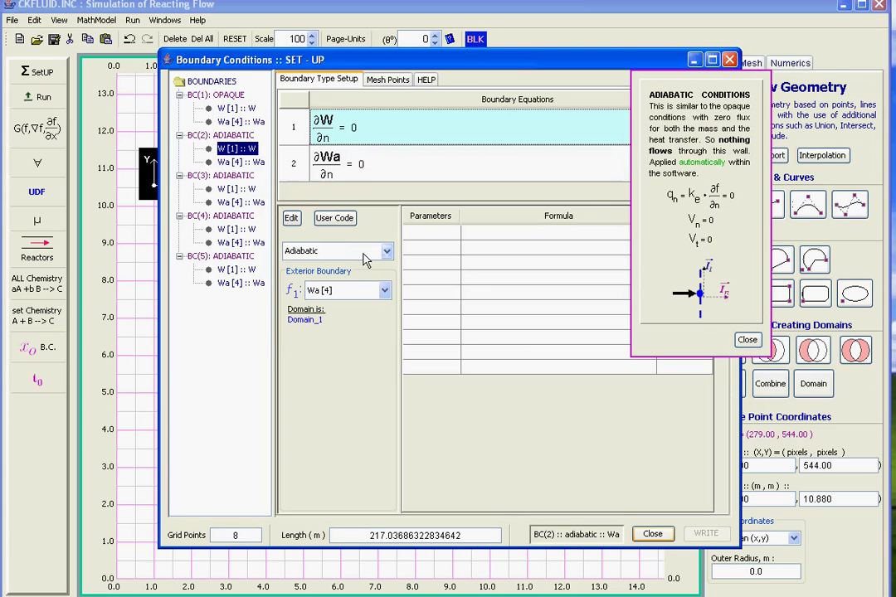
pyautogui.click(387, 250)
pyautogui.click(334, 304)
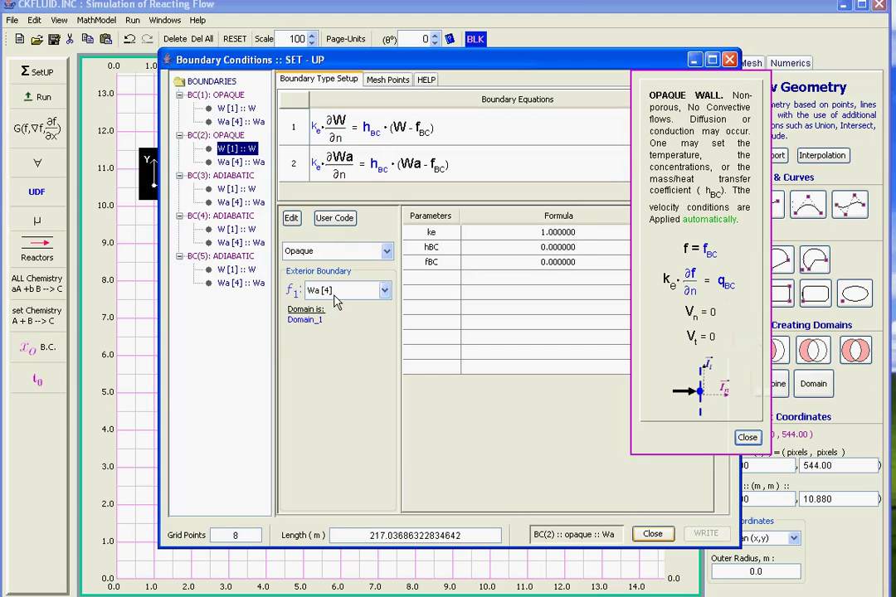
pyautogui.doubleClick(425, 129)
pyautogui.moveTo(345, 214); pyautogui.dragTo(311, 415)
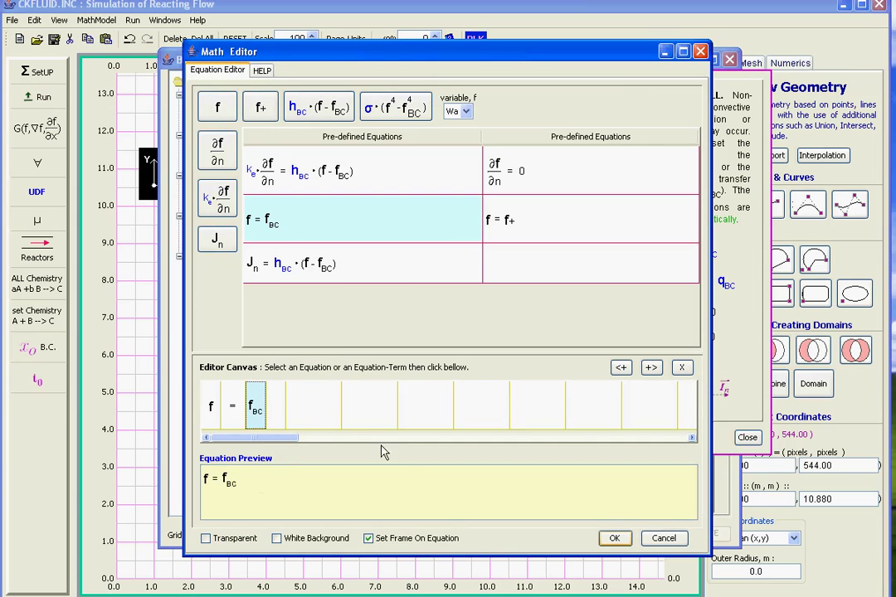
pyautogui.click(614, 538)
pyautogui.click(524, 233)
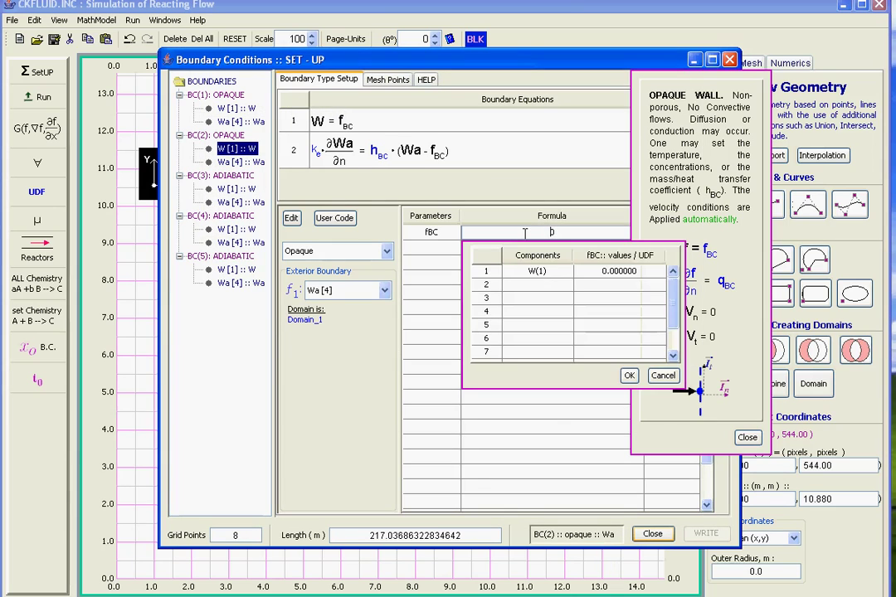
pyautogui.write('100')
pyautogui.press('Return')
pyautogui.click(638, 532)
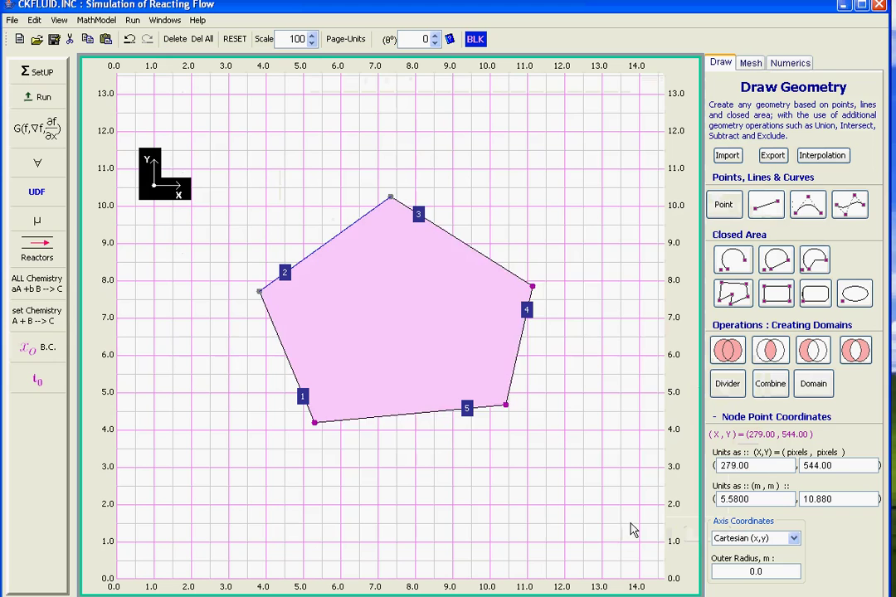
# Make edge 3 an Opaque wall with f = fBC and fBC = 20.
pyautogui.moveTo(481, 260)
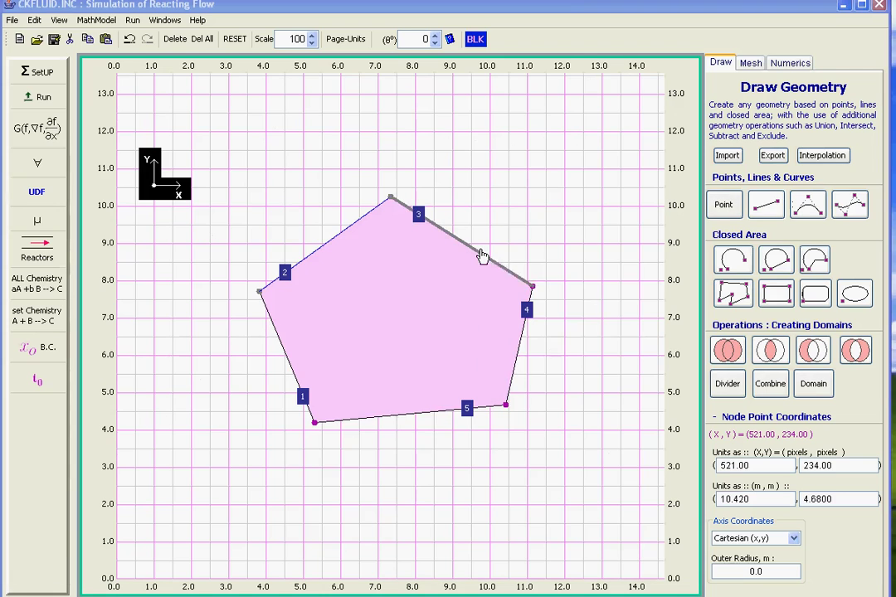
pyautogui.doubleClick(480, 257)
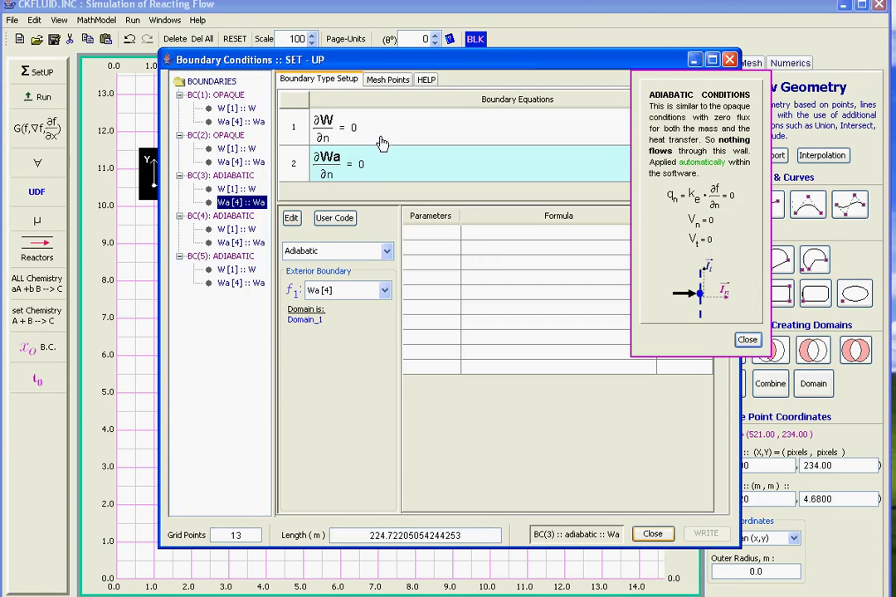
pyautogui.click(367, 251)
pyautogui.click(333, 304)
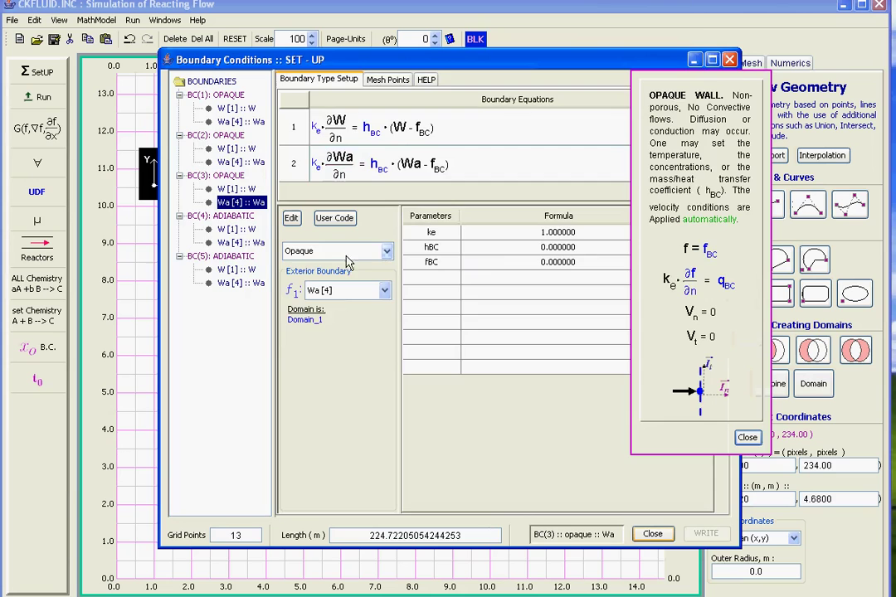
pyautogui.doubleClick(352, 124)
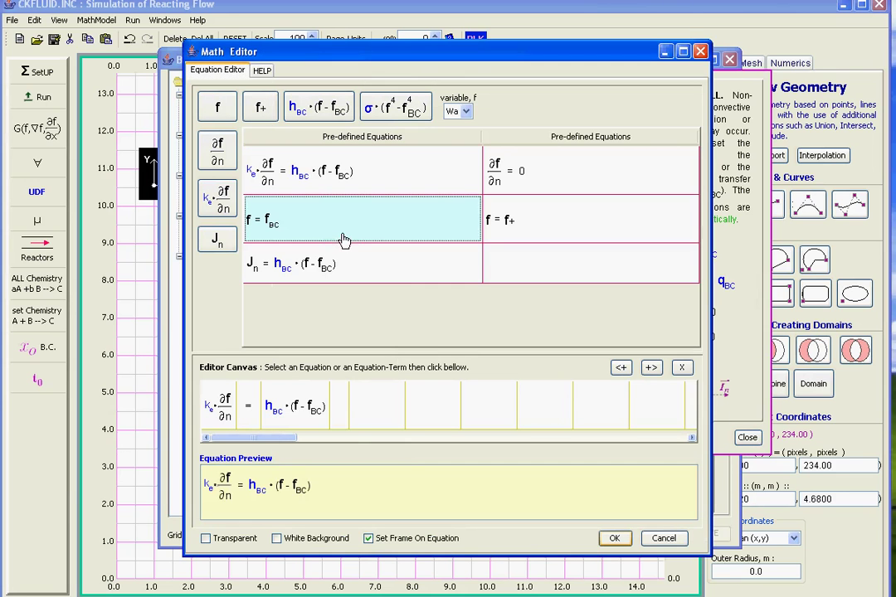
pyautogui.moveTo(286, 203); pyautogui.dragTo(266, 390)
pyautogui.click(614, 538)
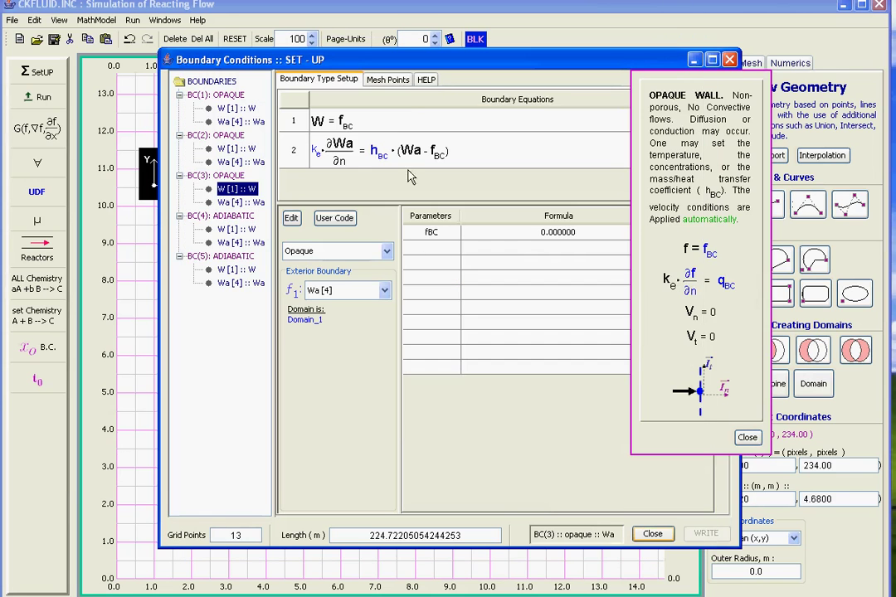
pyautogui.doubleClick(515, 231)
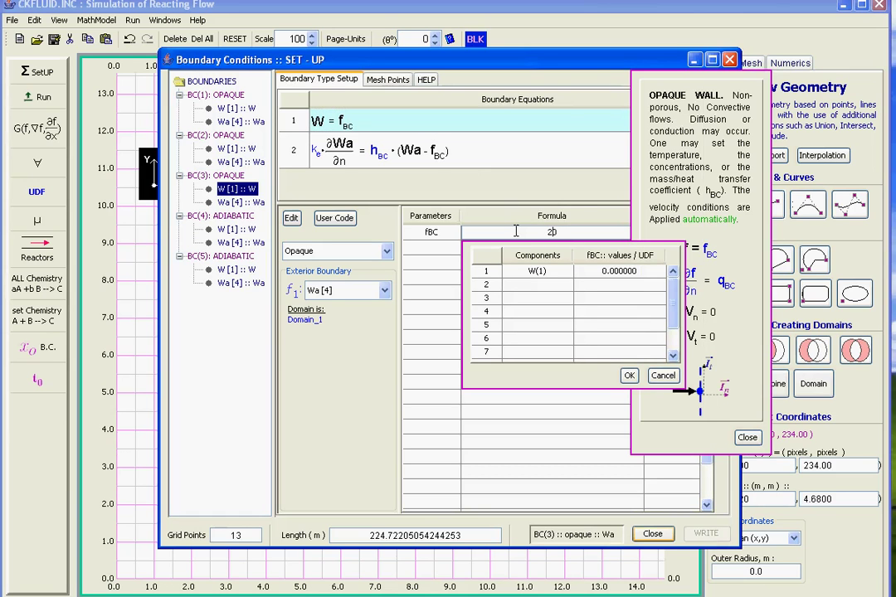
pyautogui.press('Return')
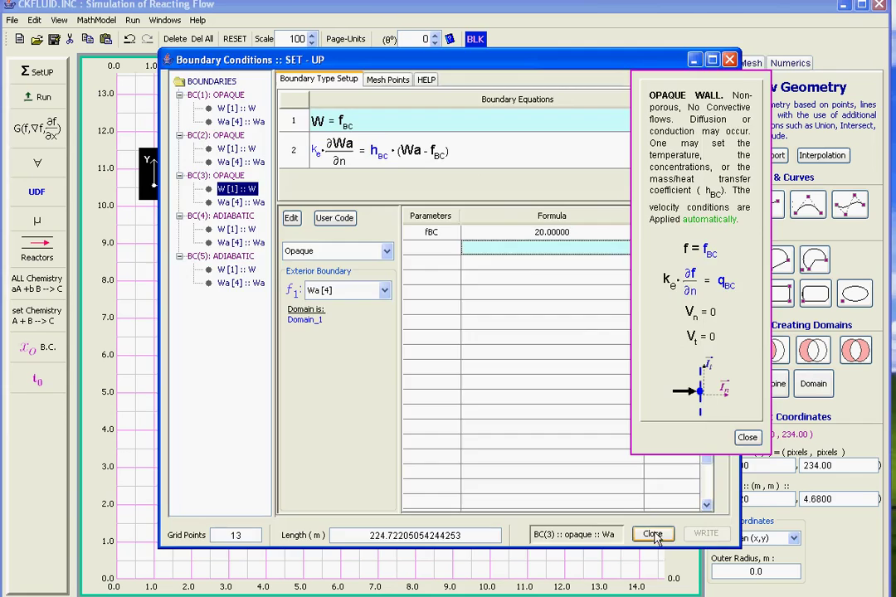
pyautogui.press('Escape')
# Make edge 4 an Opaque wall with f = fBC and fBC = 50.
pyautogui.moveTo(512, 385)
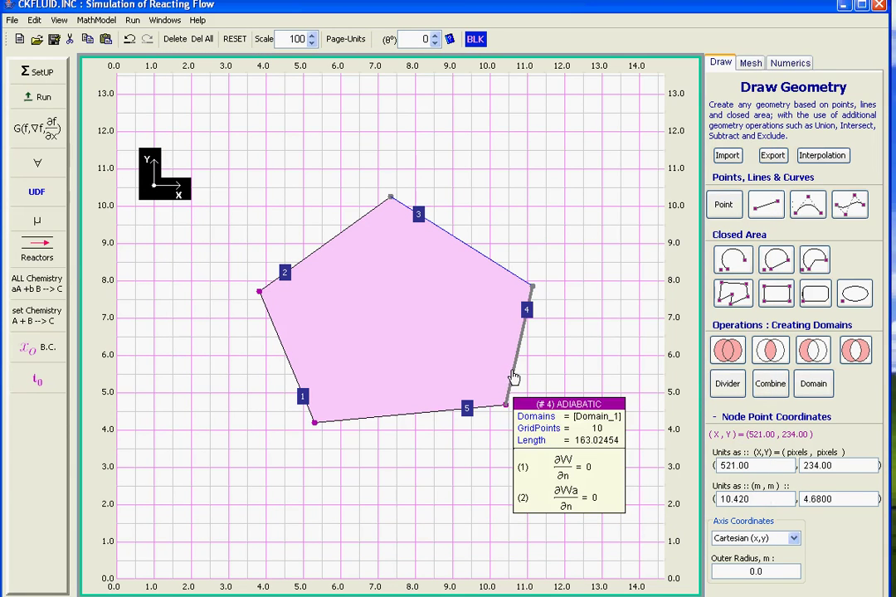
pyautogui.doubleClick(514, 378)
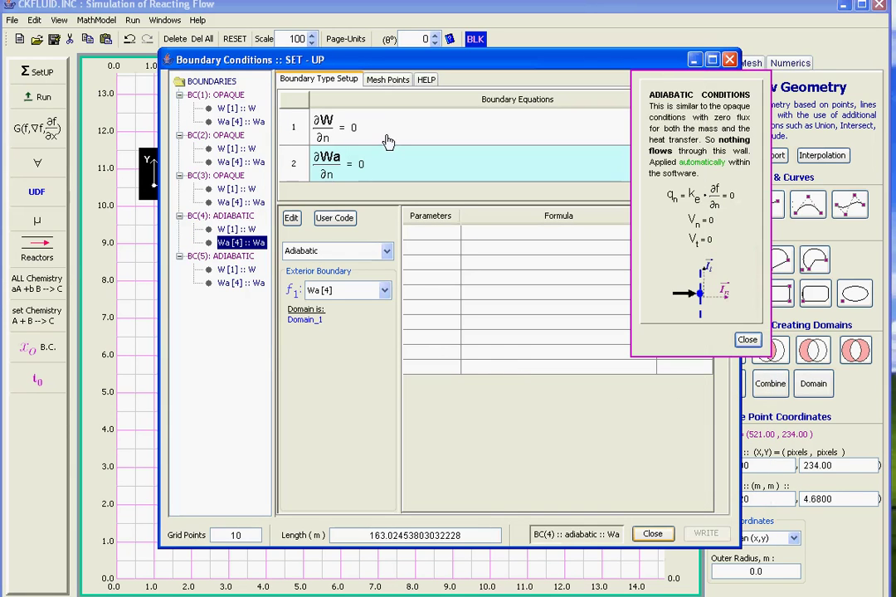
pyautogui.click(380, 252)
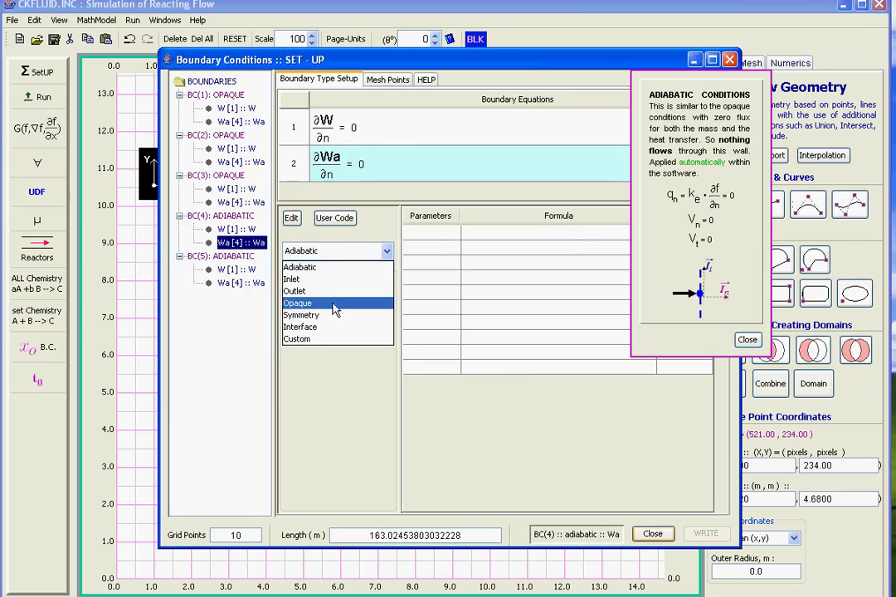
pyautogui.click(337, 308)
pyautogui.doubleClick(378, 124)
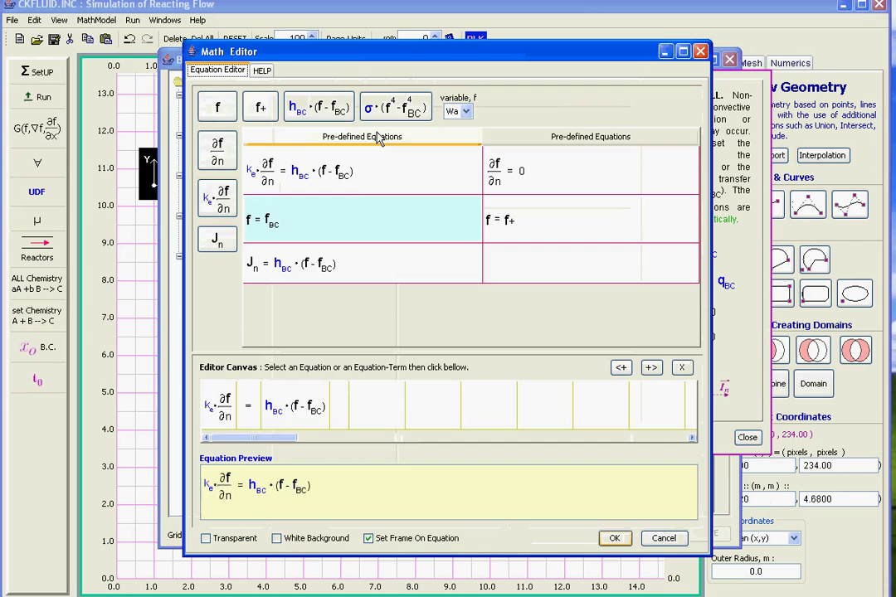
pyautogui.moveTo(324, 292); pyautogui.dragTo(332, 416)
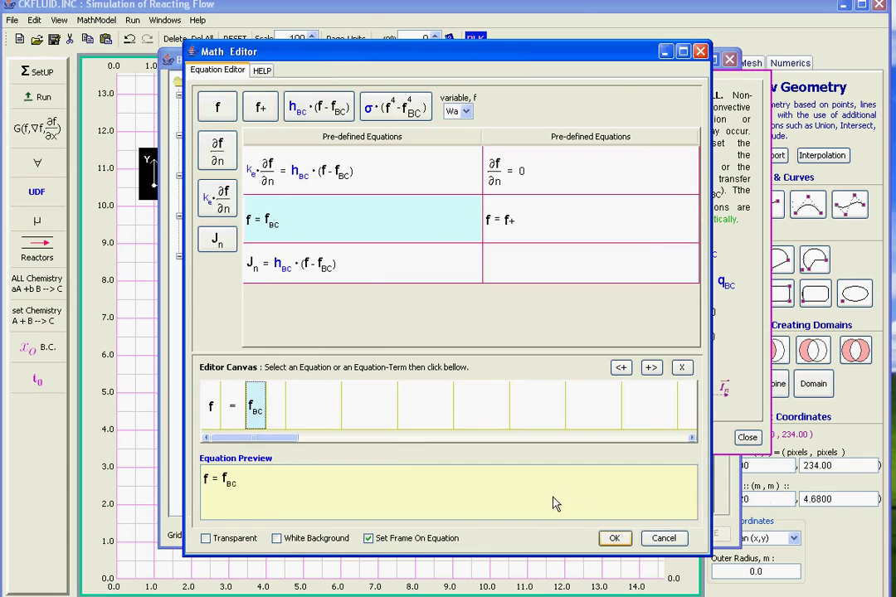
pyautogui.click(614, 538)
pyautogui.click(380, 126)
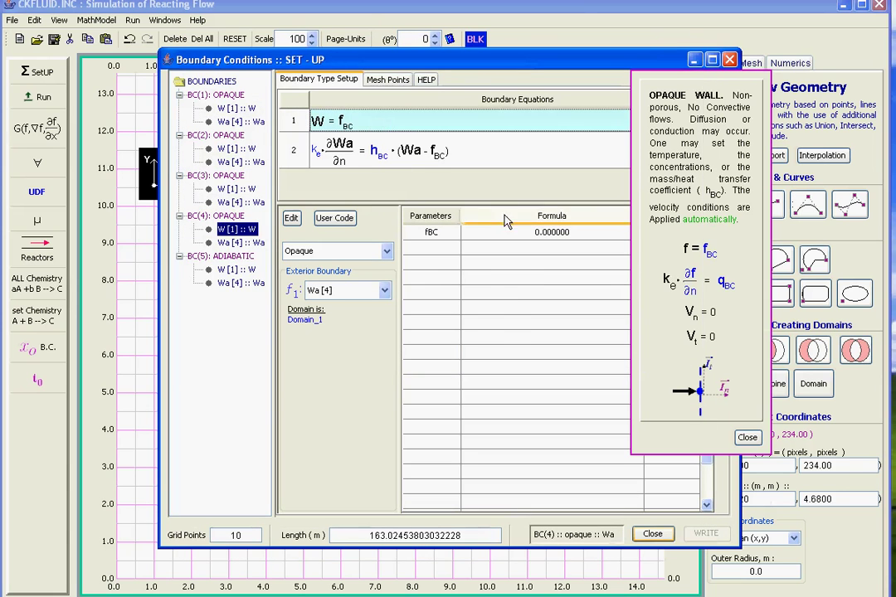
pyautogui.click(519, 232)
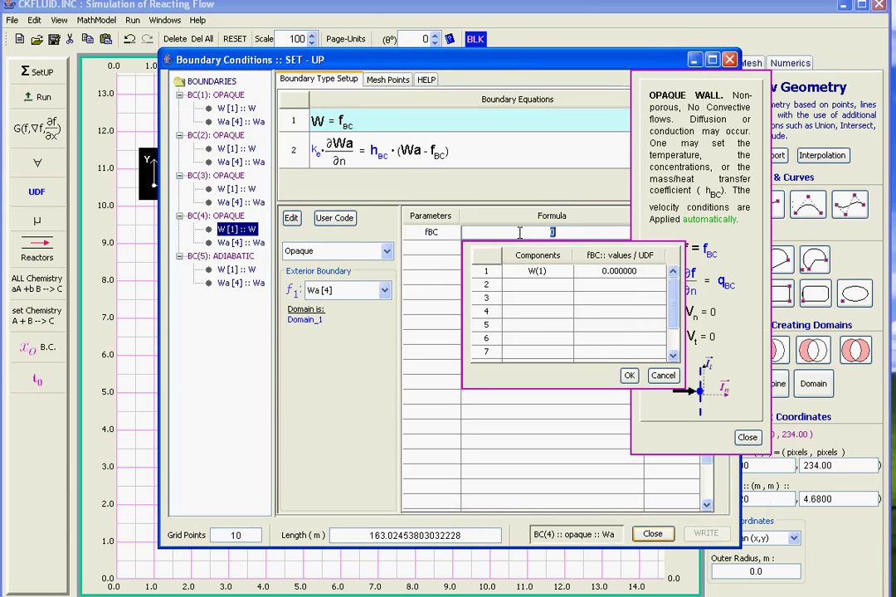
pyautogui.click(521, 240)
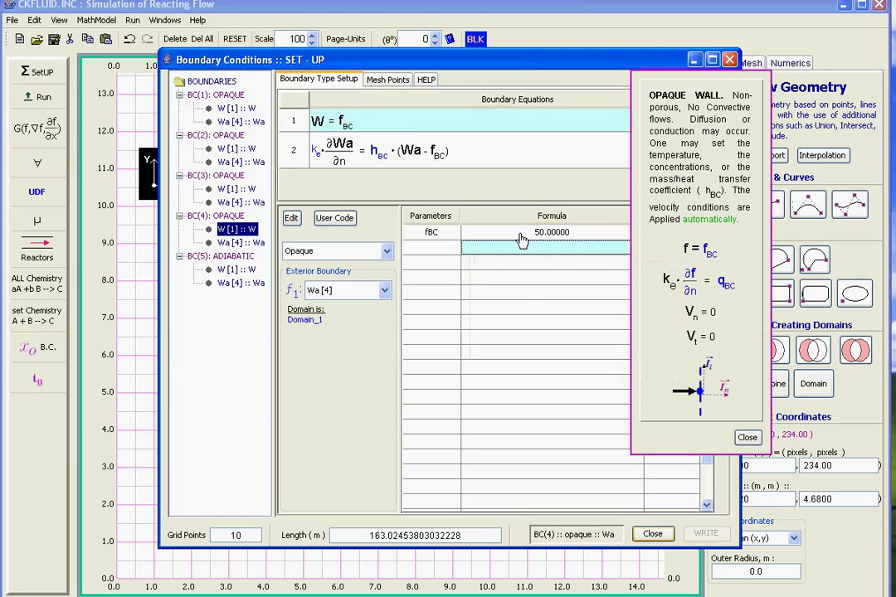
pyautogui.click(652, 533)
pyautogui.moveTo(419, 421)
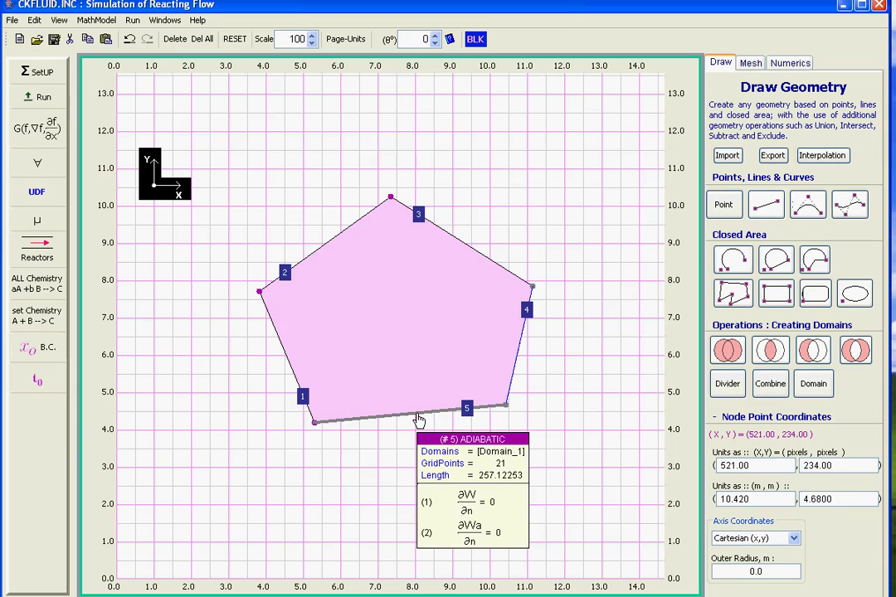
pyautogui.moveTo(373, 309)
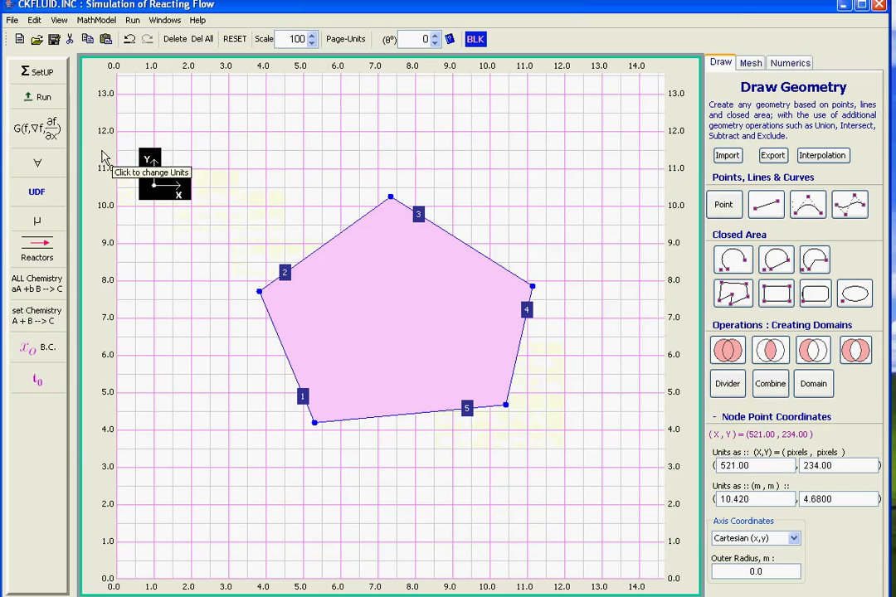
# Open the model equations and delete the Wa equation.
pyautogui.click(48, 138)
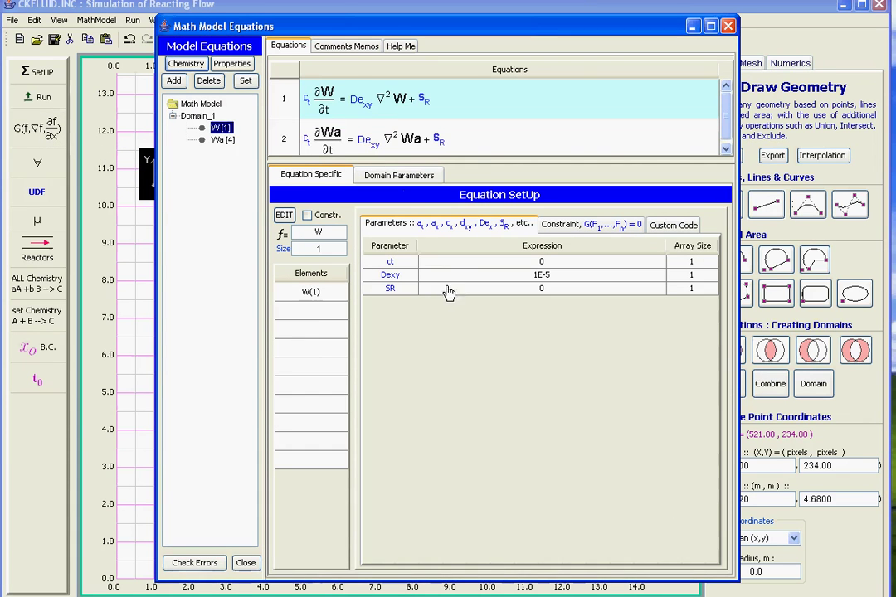
pyautogui.click(389, 137)
pyautogui.press('Delete')
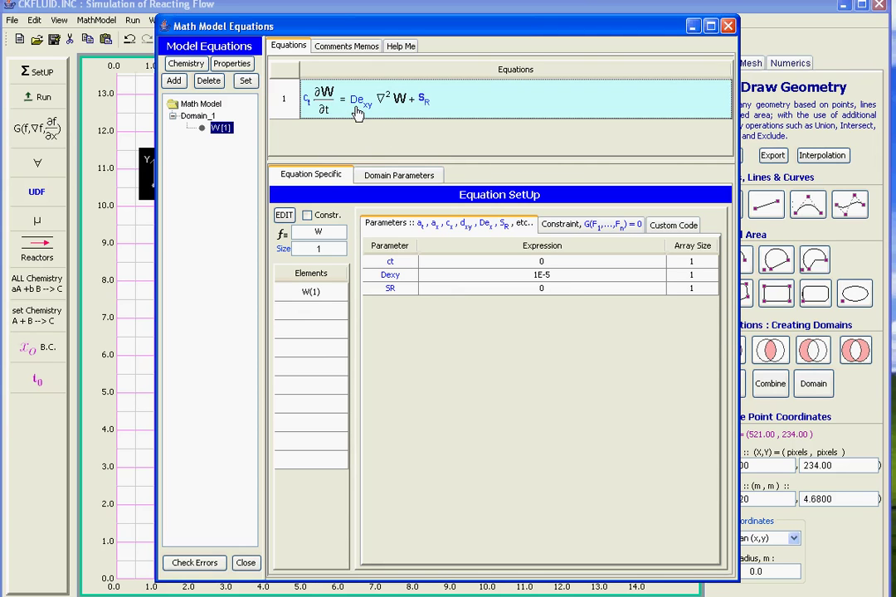
# Rewrite W's equation without the time derivative and with a 0 right side: De_xy ∇²W + S_R = 0.
pyautogui.doubleClick(357, 114)
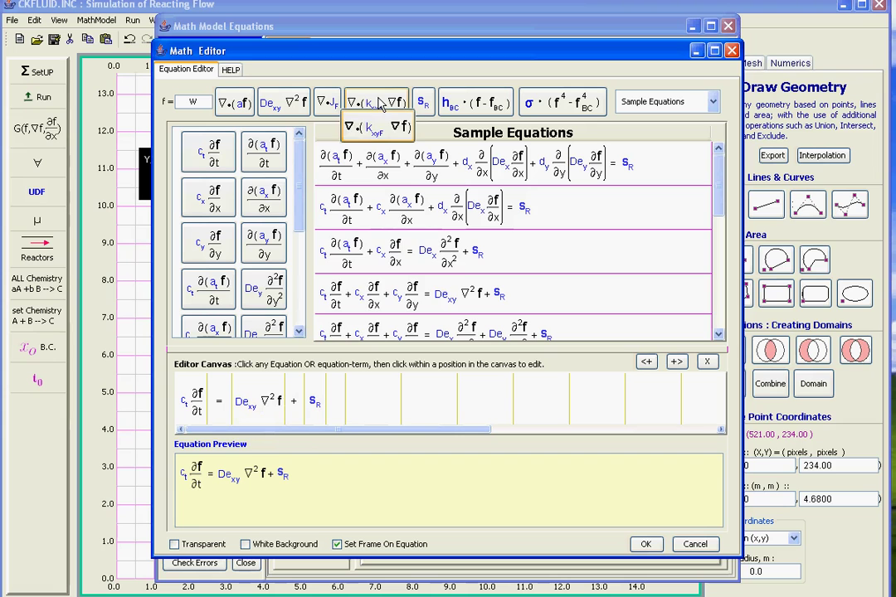
pyautogui.click(397, 258)
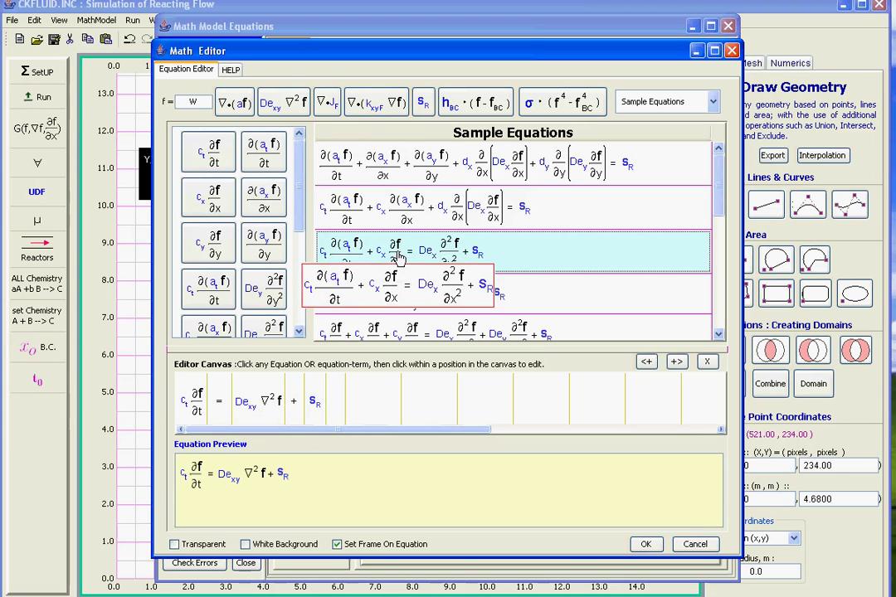
pyautogui.scroll(-2, 415, 282)
pyautogui.click(423, 330)
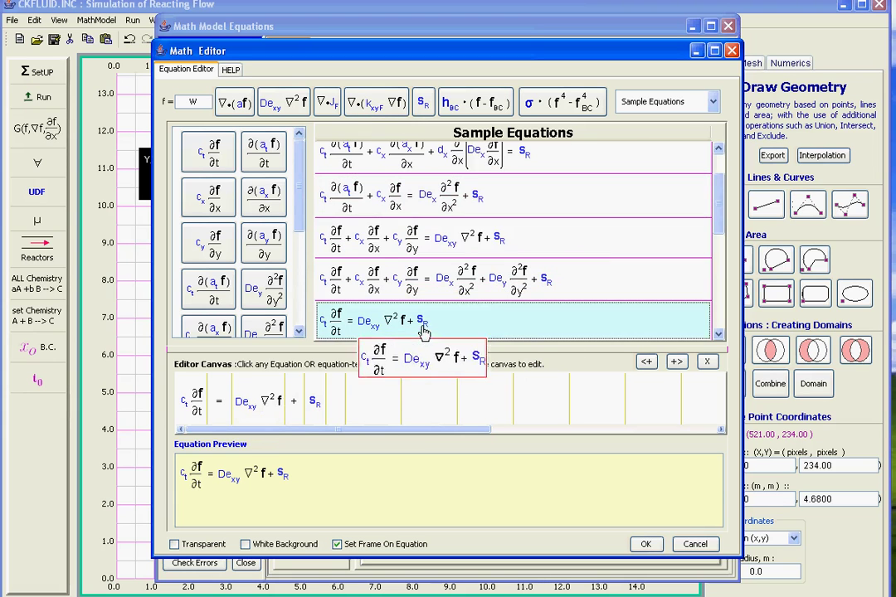
pyautogui.click(305, 400)
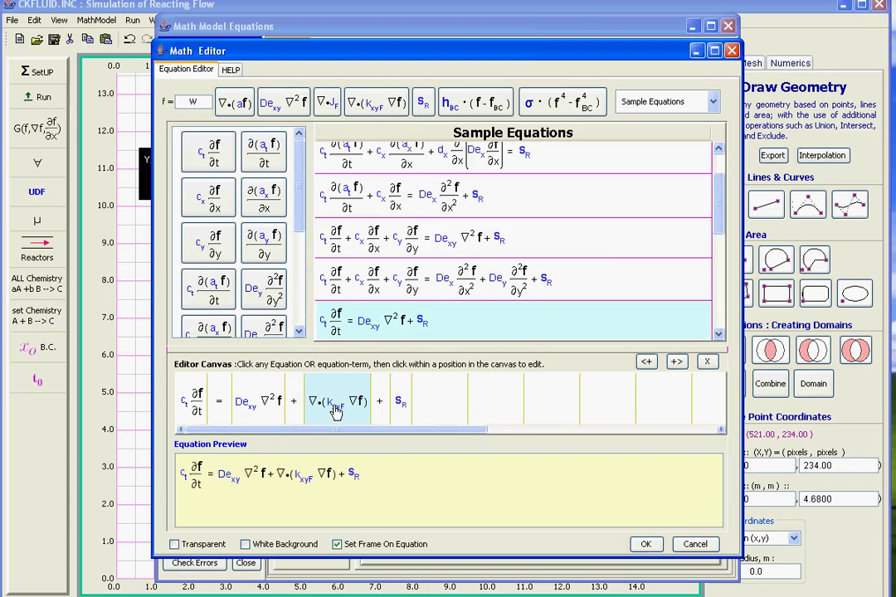
pyautogui.press('Delete')
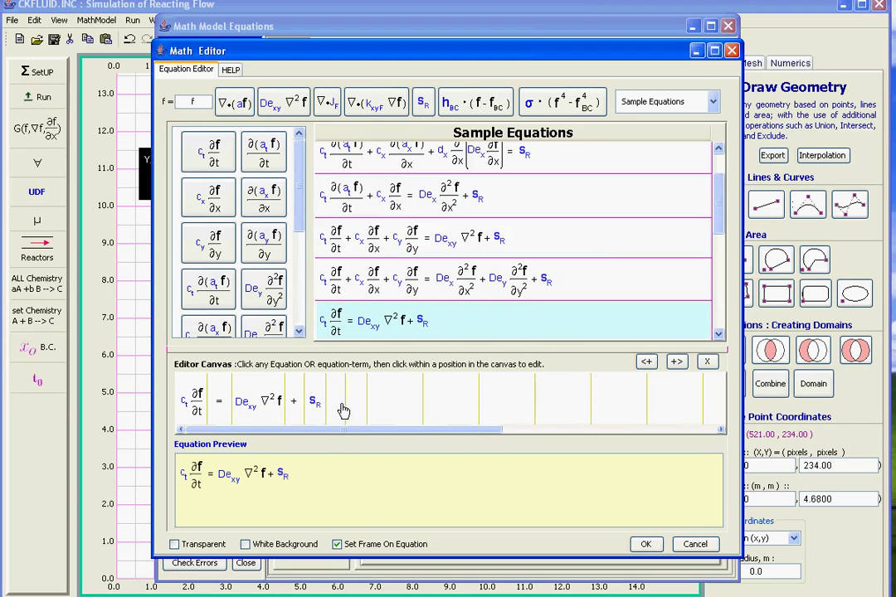
pyautogui.click(196, 402)
pyautogui.press('Delete')
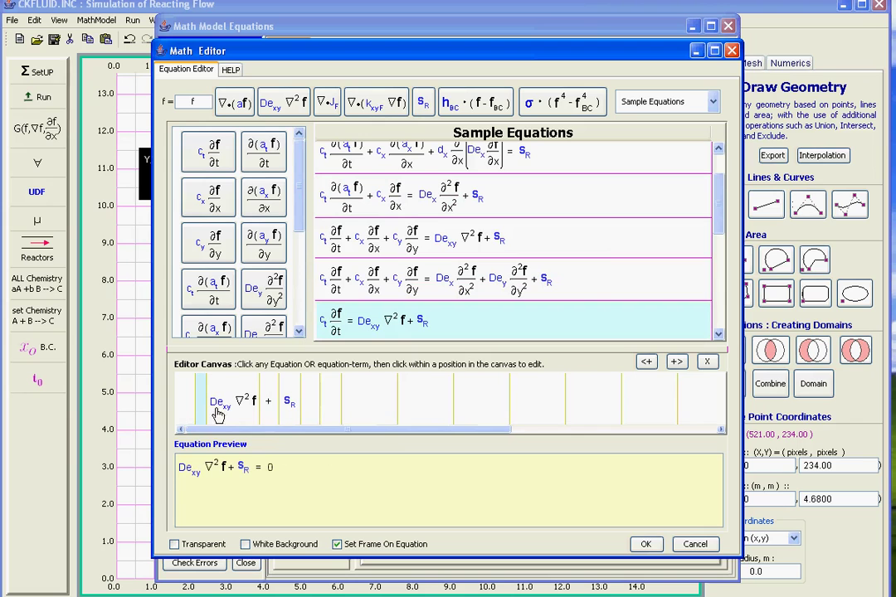
pyautogui.click(314, 403)
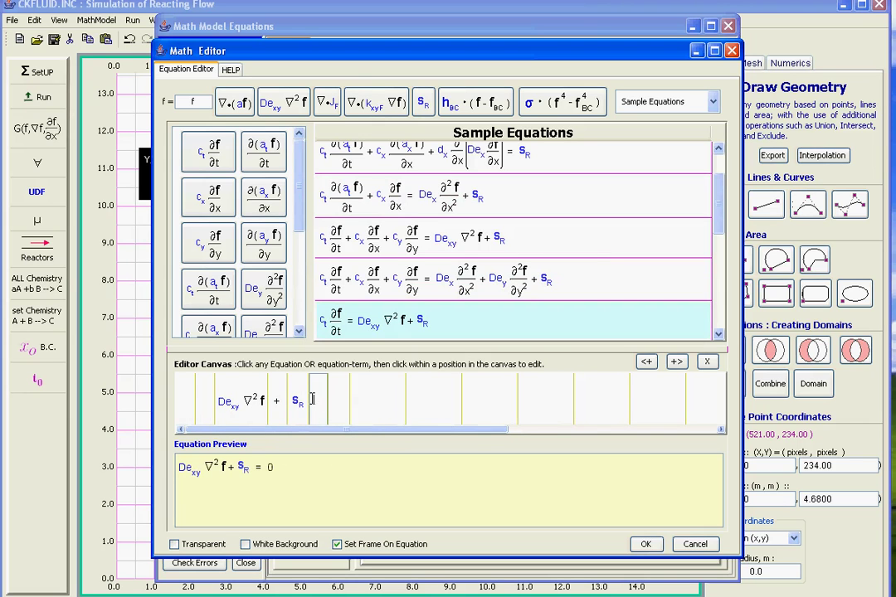
pyautogui.click(314, 402)
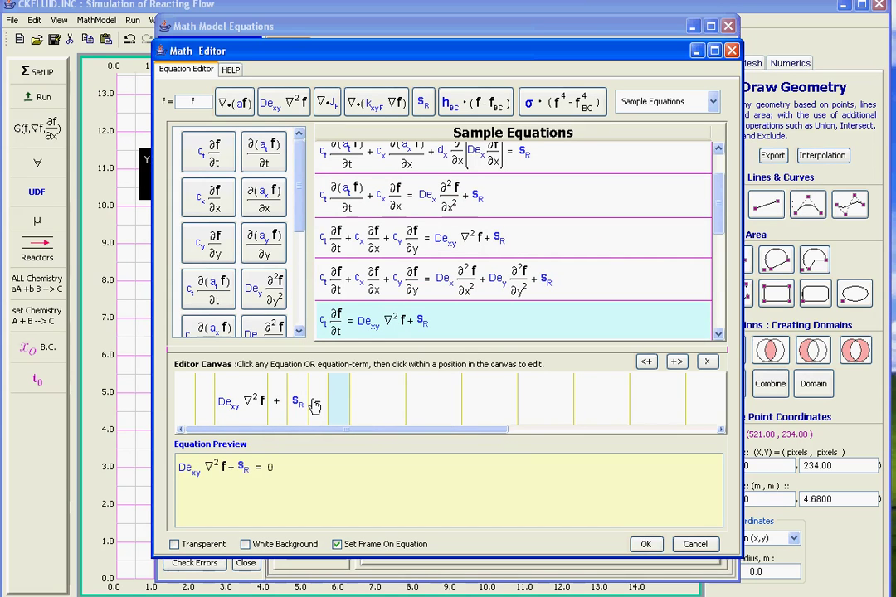
pyautogui.write('0')
pyautogui.click(332, 399)
pyautogui.click(633, 547)
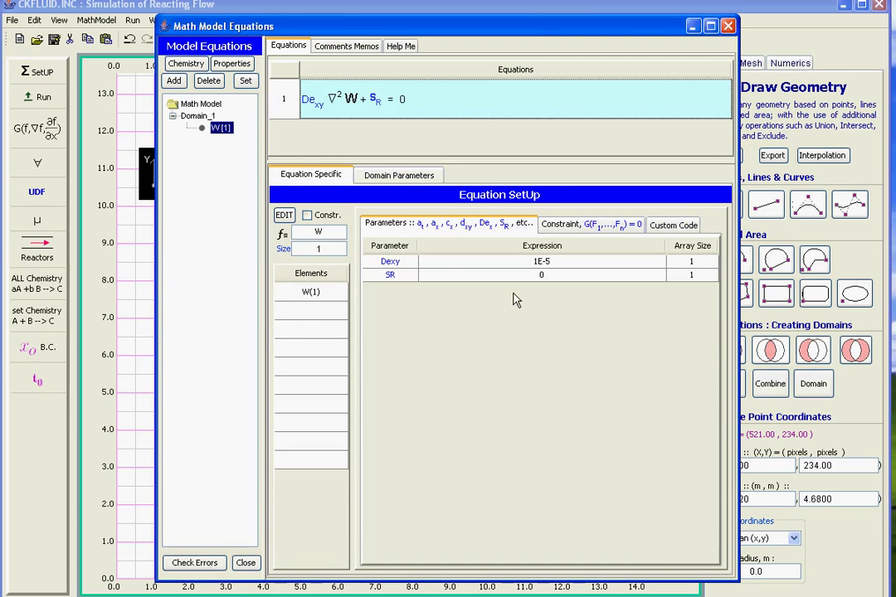
# Change the diffusion coefficient Dexy from 1E-5 to 1.
pyautogui.doubleClick(455, 264)
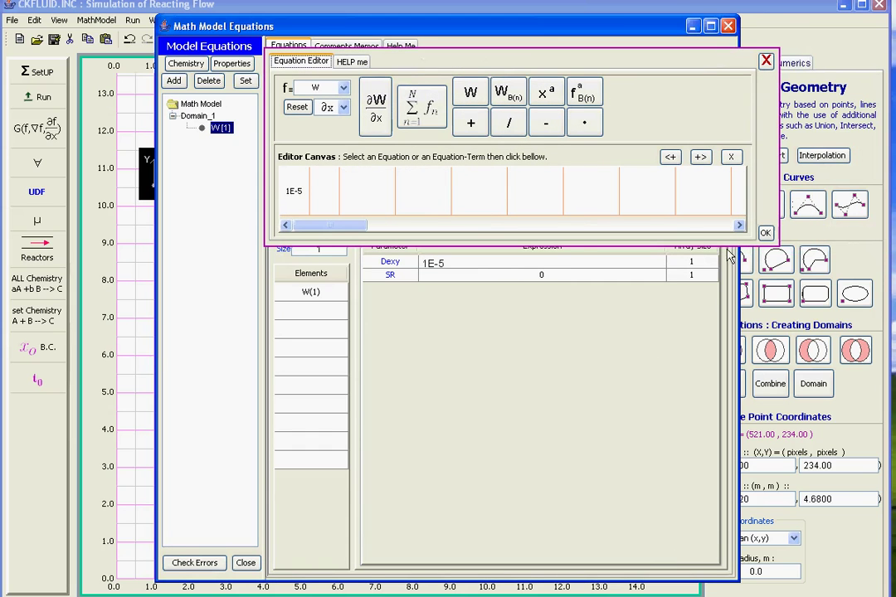
pyautogui.click(295, 191)
pyautogui.rightClick(299, 192)
pyautogui.click(303, 214)
pyautogui.write('1')
pyautogui.press('Return')
pyautogui.click(765, 232)
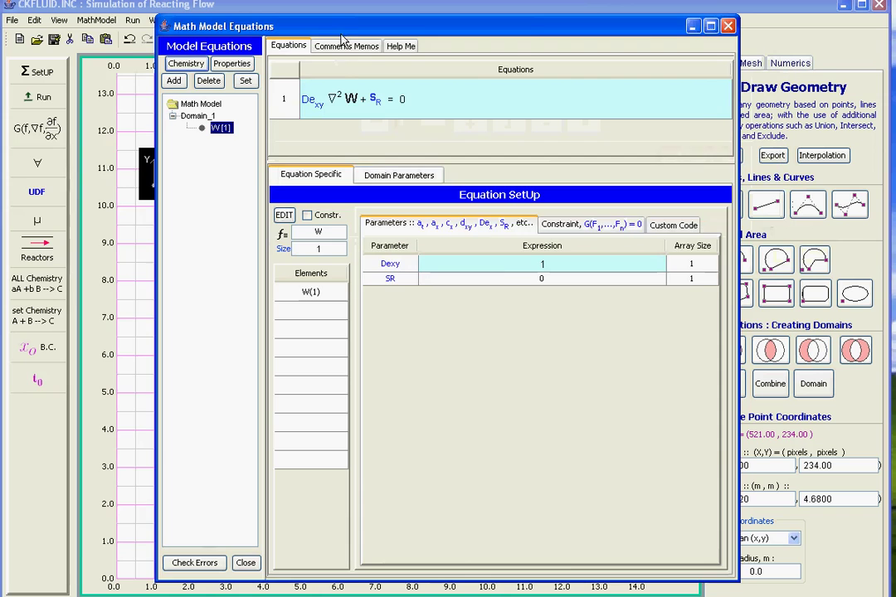
# Replace the source term SR's 0 with the expression k · W^p.
pyautogui.moveTo(342, 35); pyautogui.dragTo(204, 36)
pyautogui.doubleClick(398, 287)
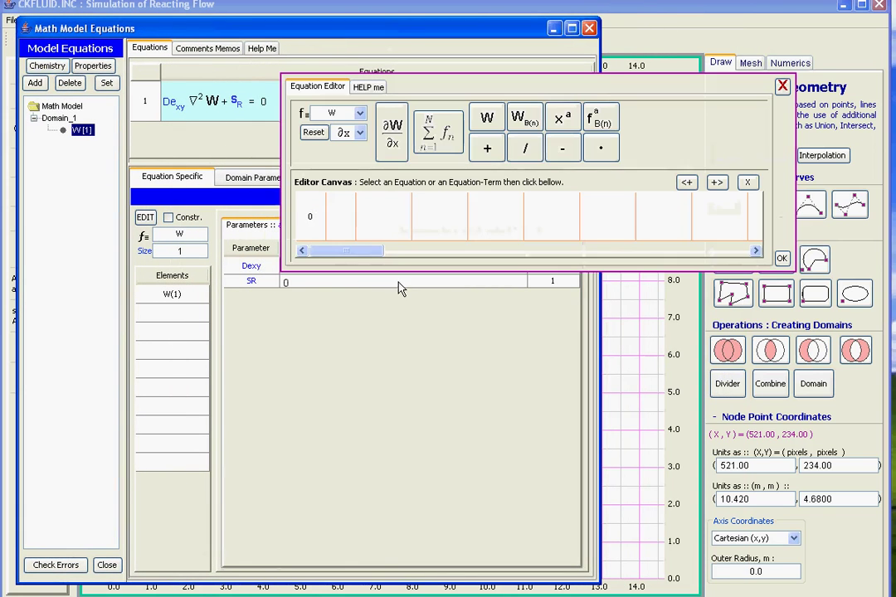
pyautogui.rightClick(308, 223)
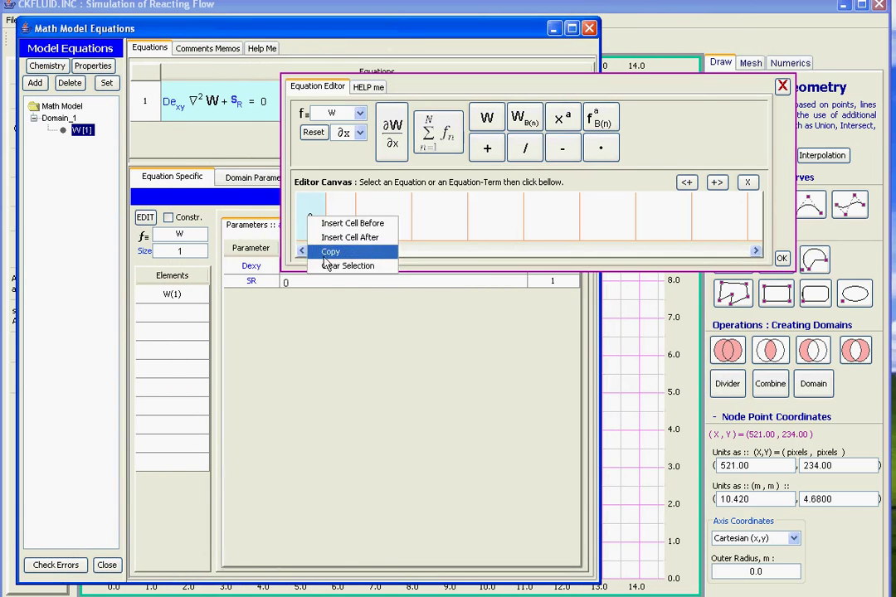
pyautogui.click(332, 354)
pyautogui.click(308, 224)
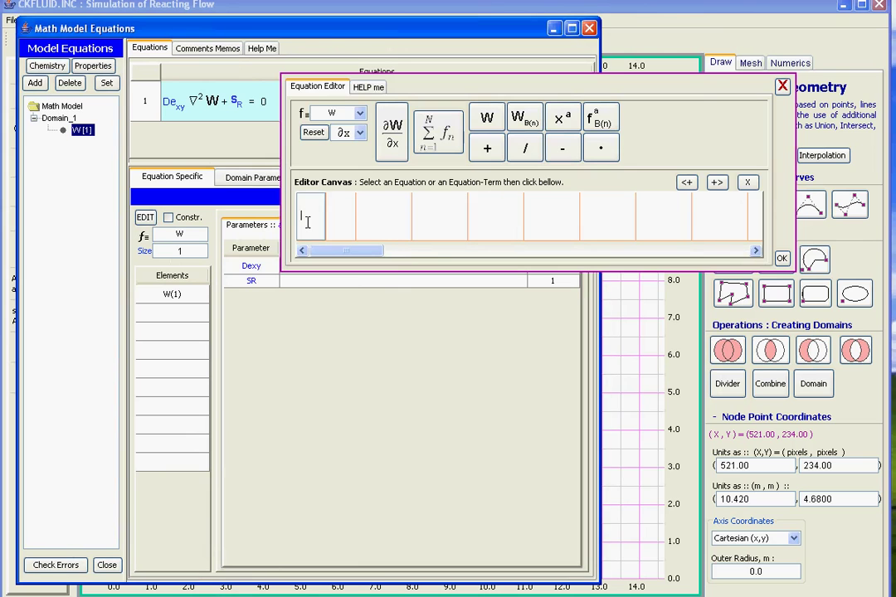
pyautogui.click(600, 150)
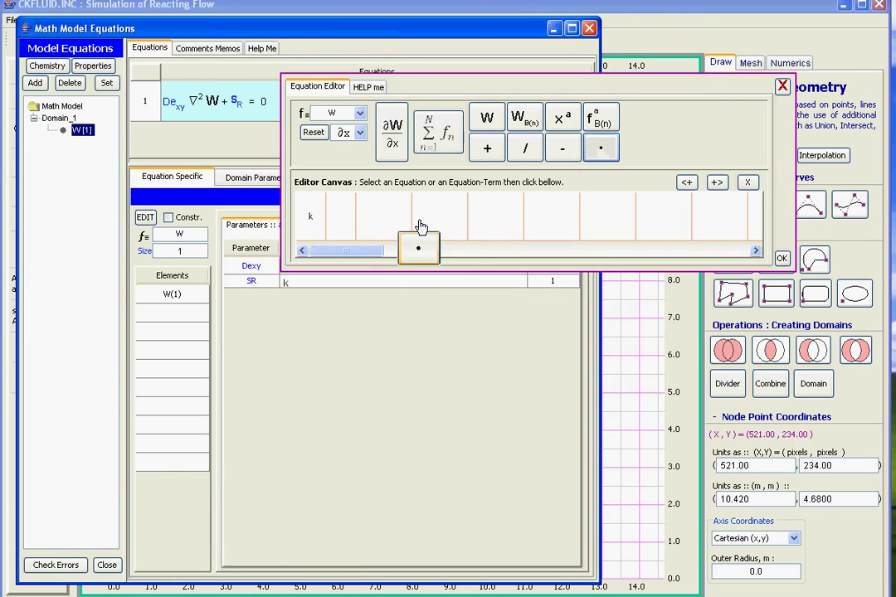
pyautogui.click(342, 222)
pyautogui.click(562, 119)
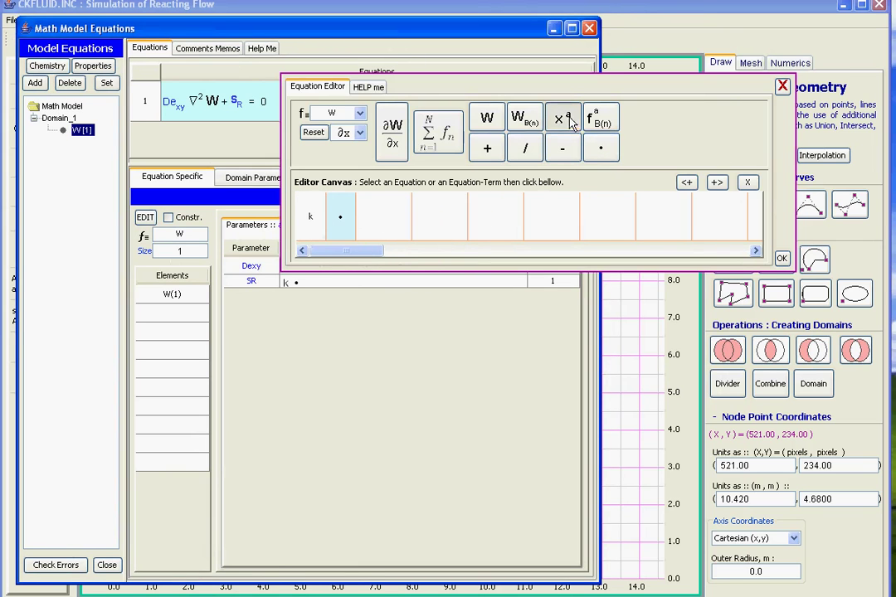
pyautogui.click(375, 220)
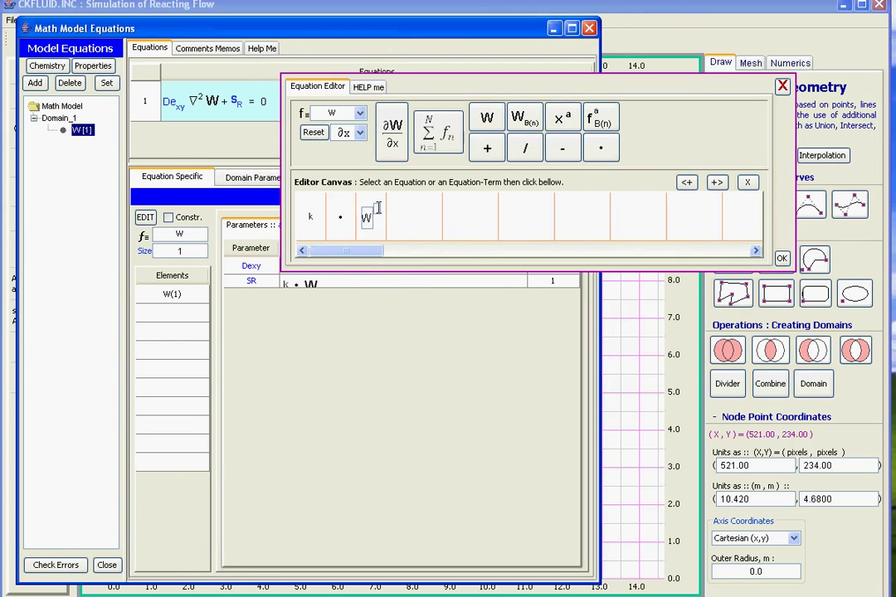
pyautogui.click(781, 258)
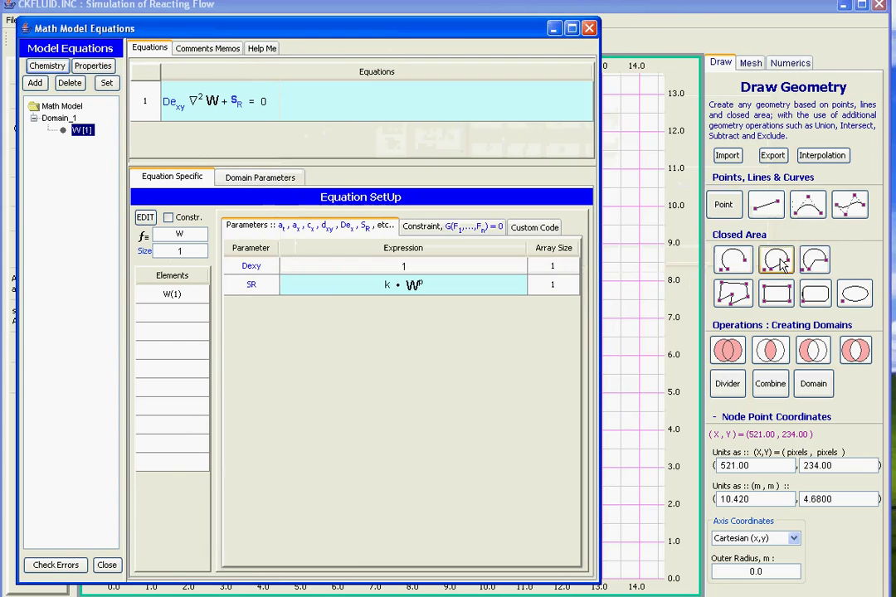
pyautogui.click(282, 179)
# Add domain parameter p with expression 1.
pyautogui.click(199, 291)
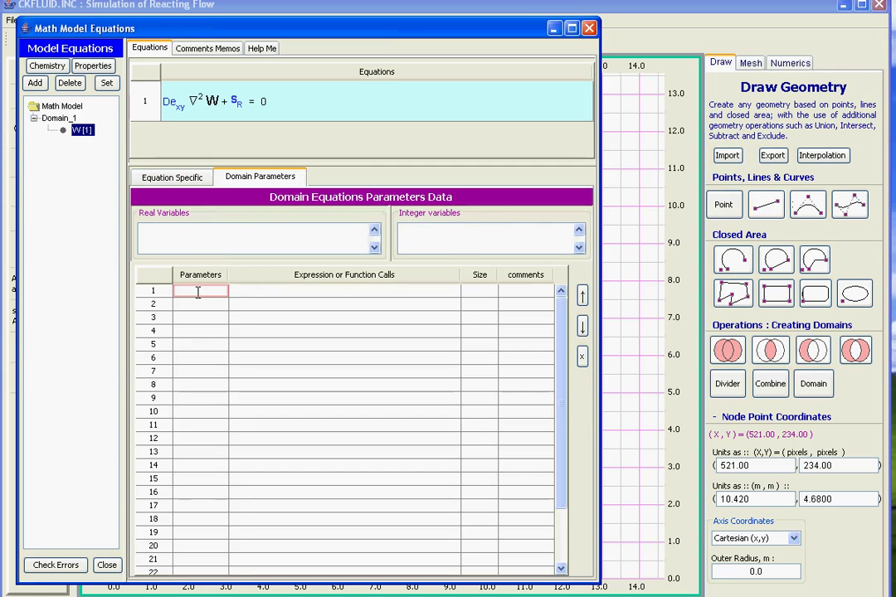
pyautogui.write('p')
pyautogui.click(278, 299)
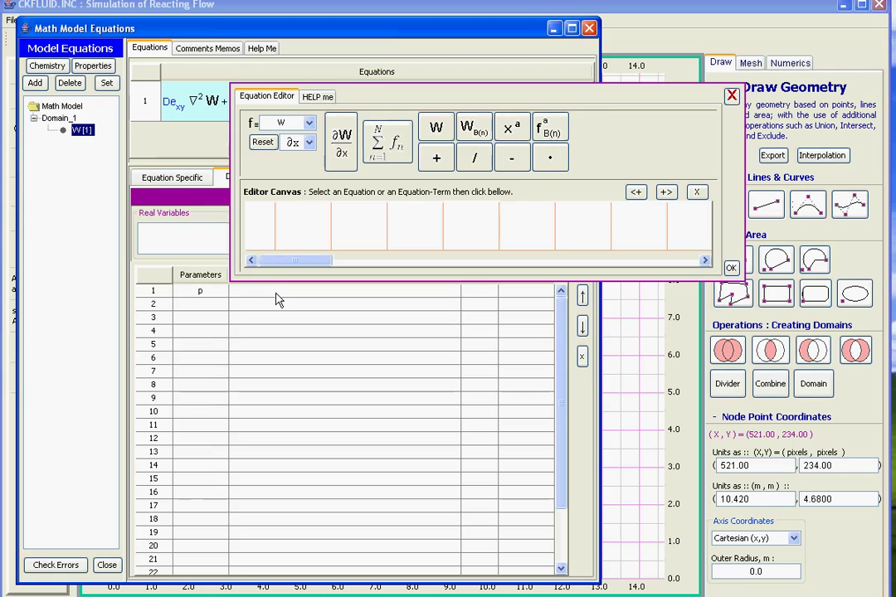
pyautogui.click(253, 239)
pyautogui.write('1')
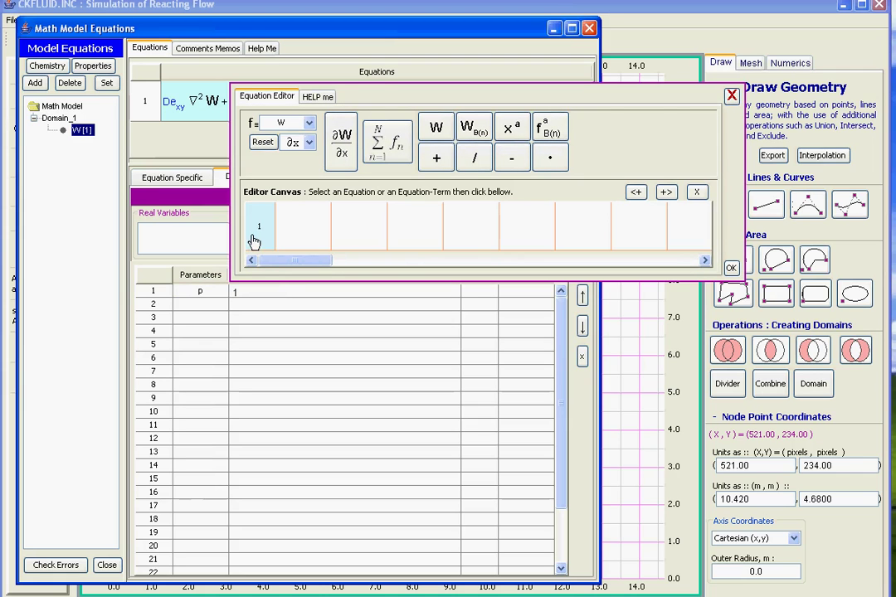
pyautogui.click(731, 268)
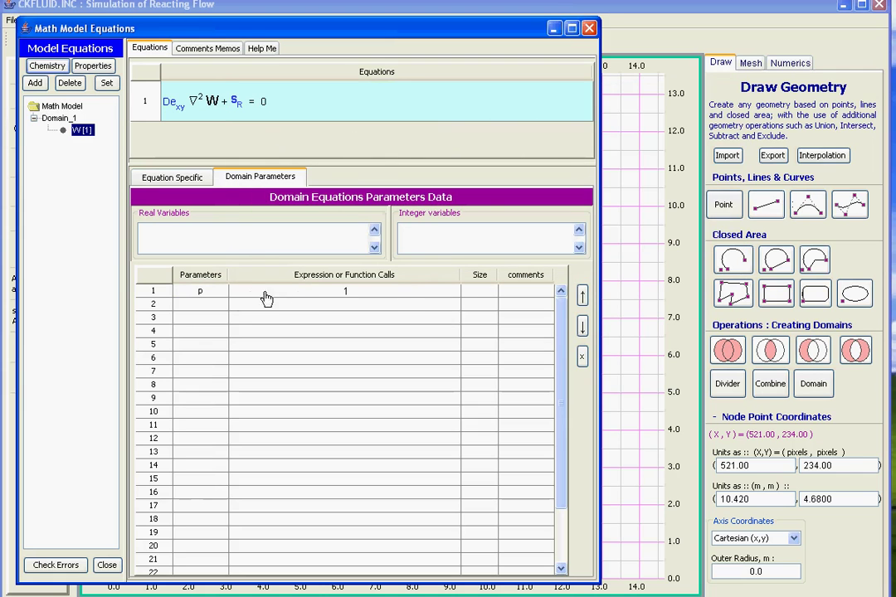
# Add domain parameter k with expression 0 and close the model equations window.
pyautogui.click(209, 306)
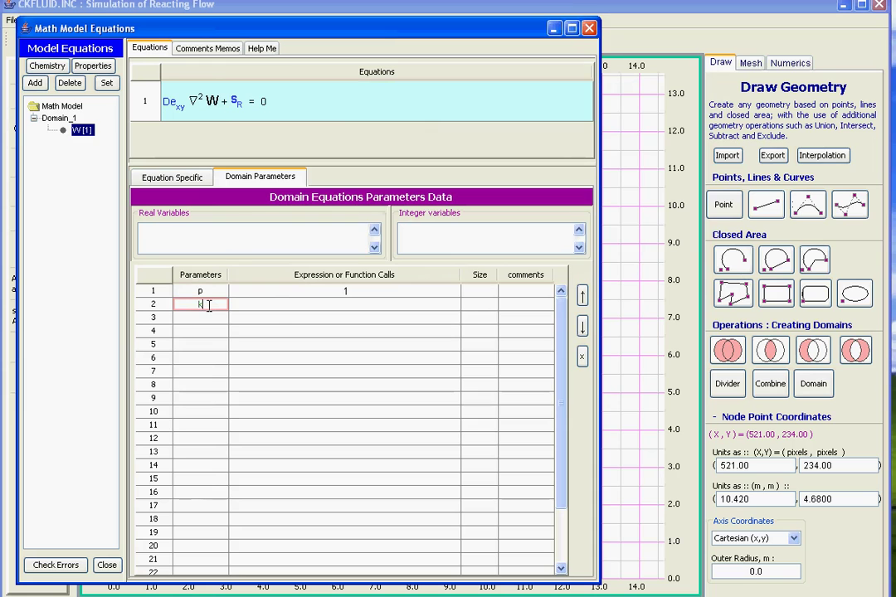
pyautogui.write('k')
pyautogui.doubleClick(256, 307)
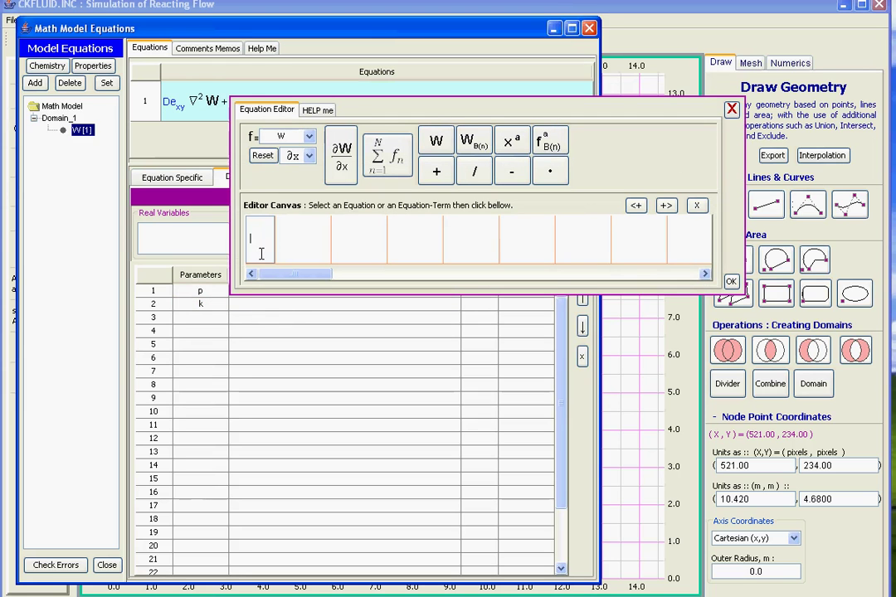
pyautogui.press('Return')
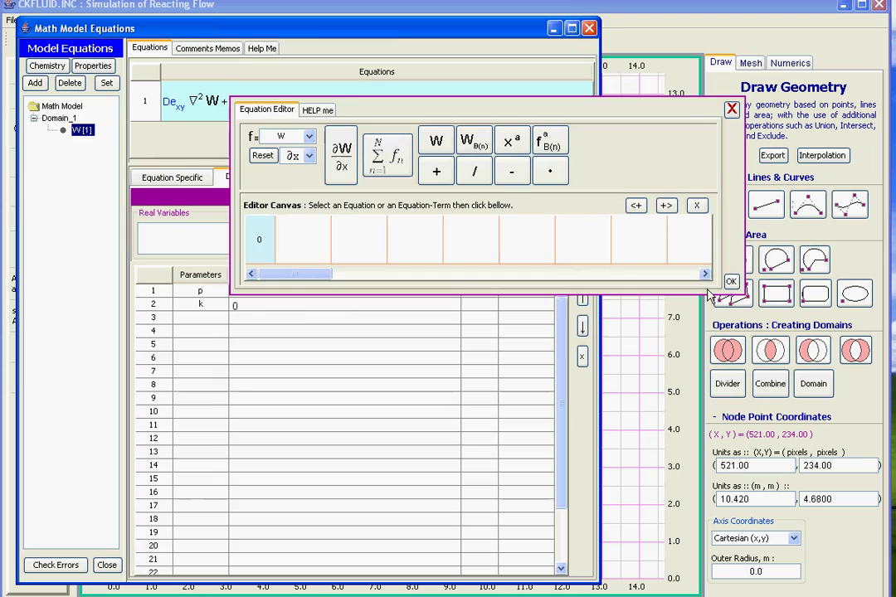
pyautogui.click(731, 281)
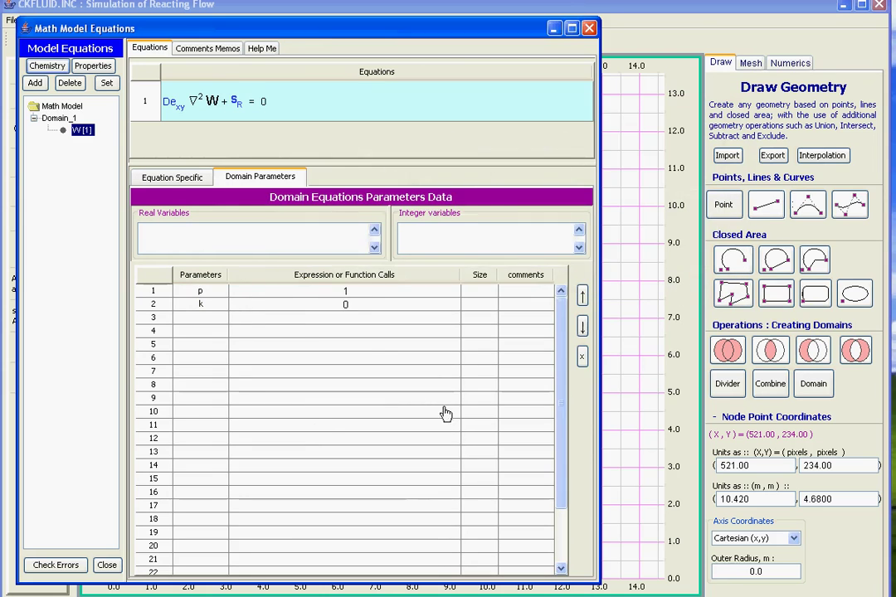
pyautogui.click(187, 188)
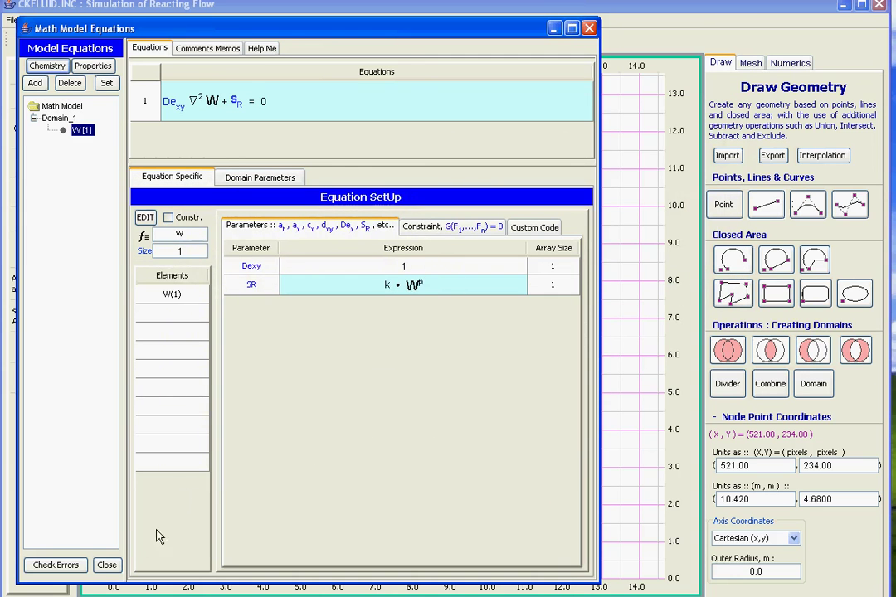
pyautogui.click(106, 565)
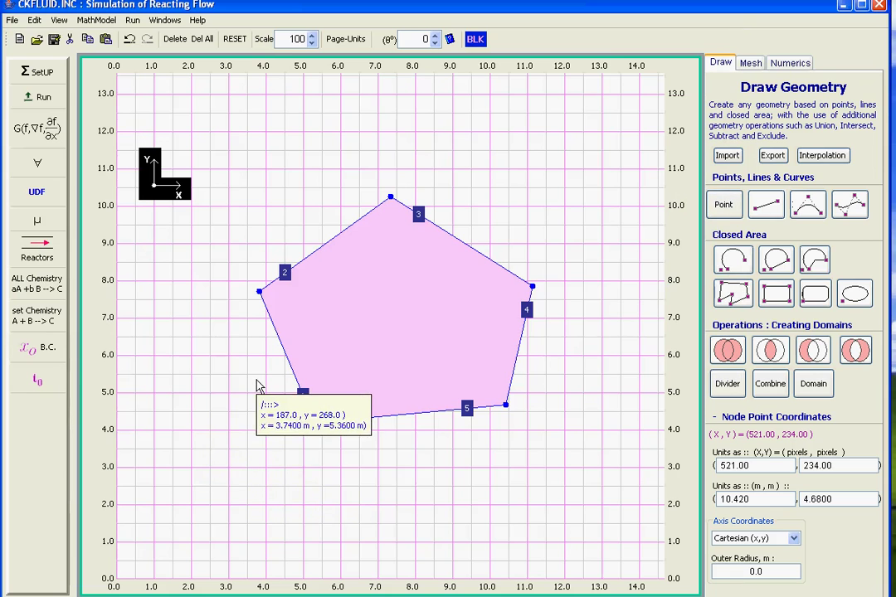
# Enter 20 as W(1)'s initial value in the initial conditions window and close it.
pyautogui.moveTo(393, 334)
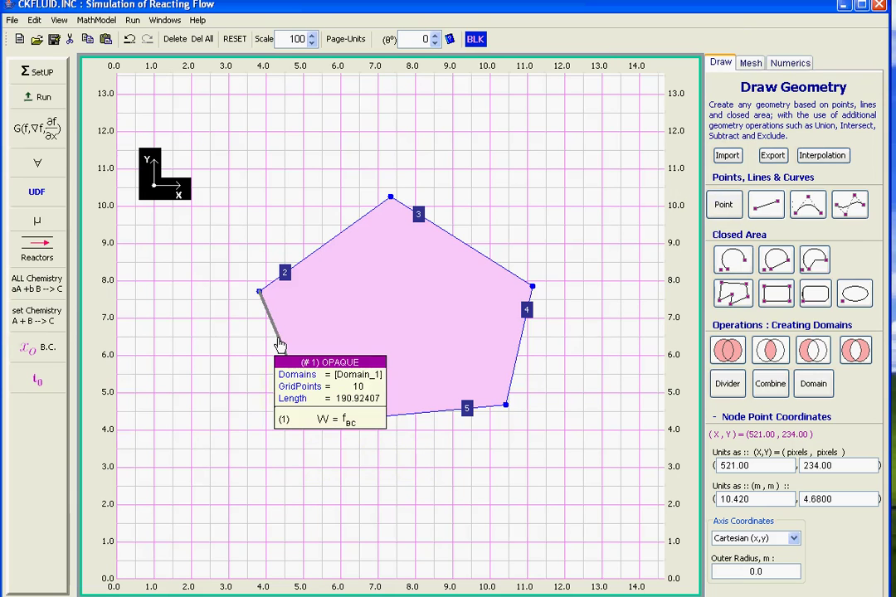
pyautogui.moveTo(298, 267)
pyautogui.moveTo(424, 229)
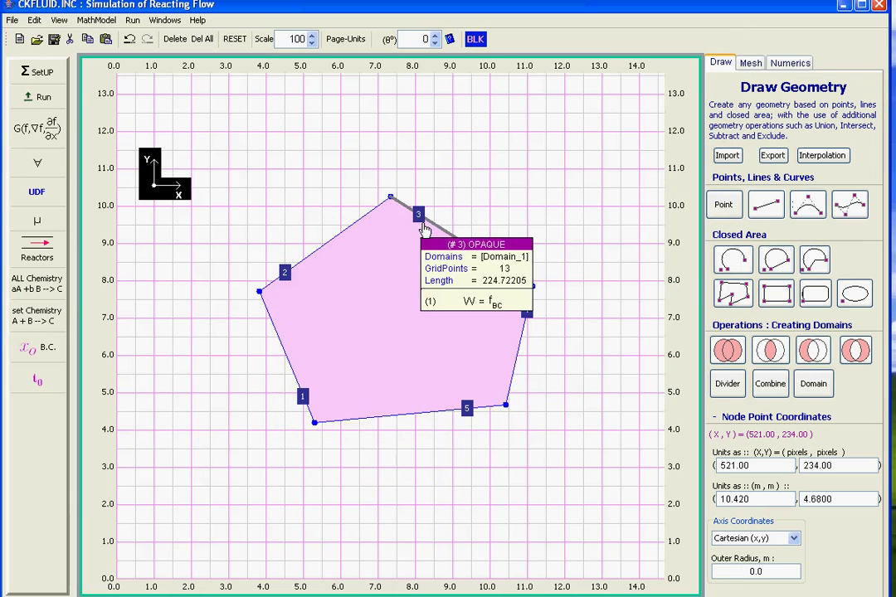
pyautogui.moveTo(399, 425)
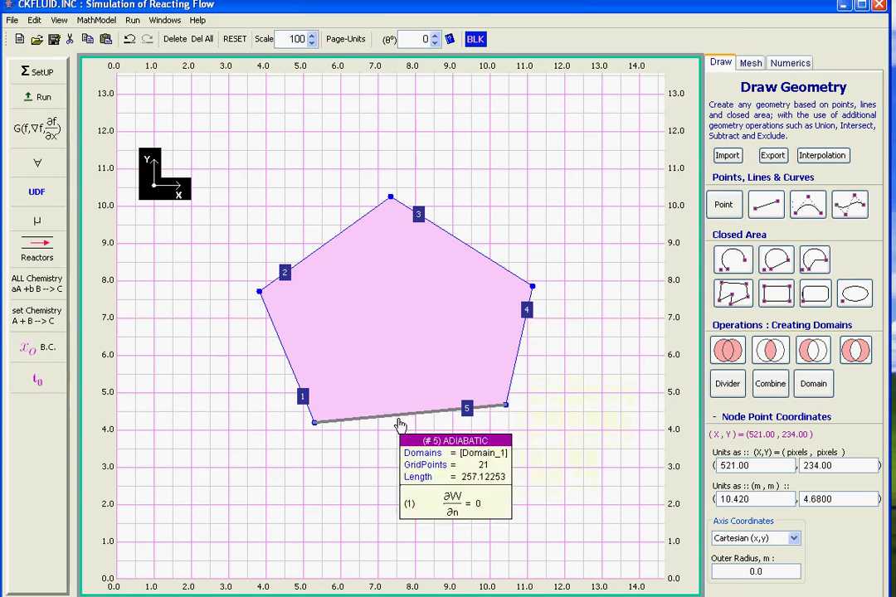
pyautogui.click(37, 383)
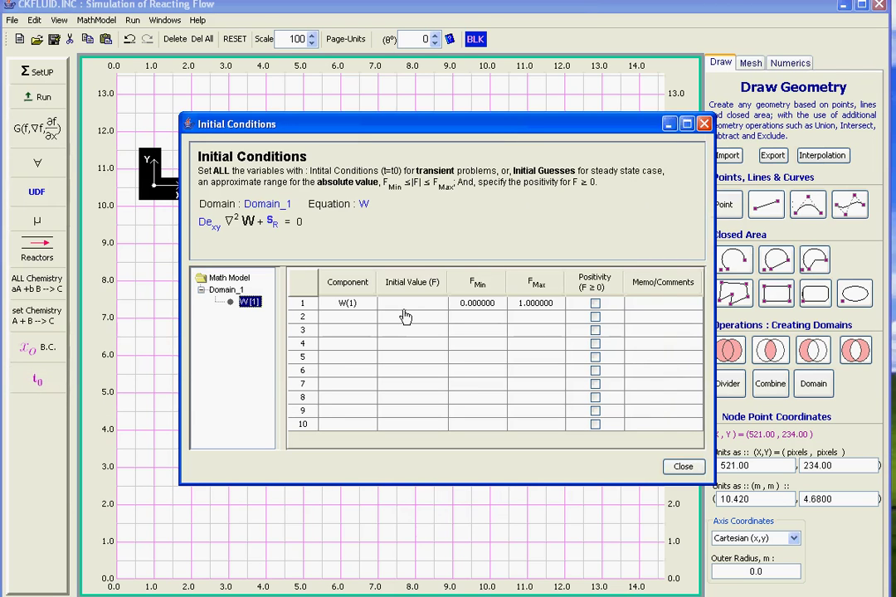
pyautogui.click(404, 309)
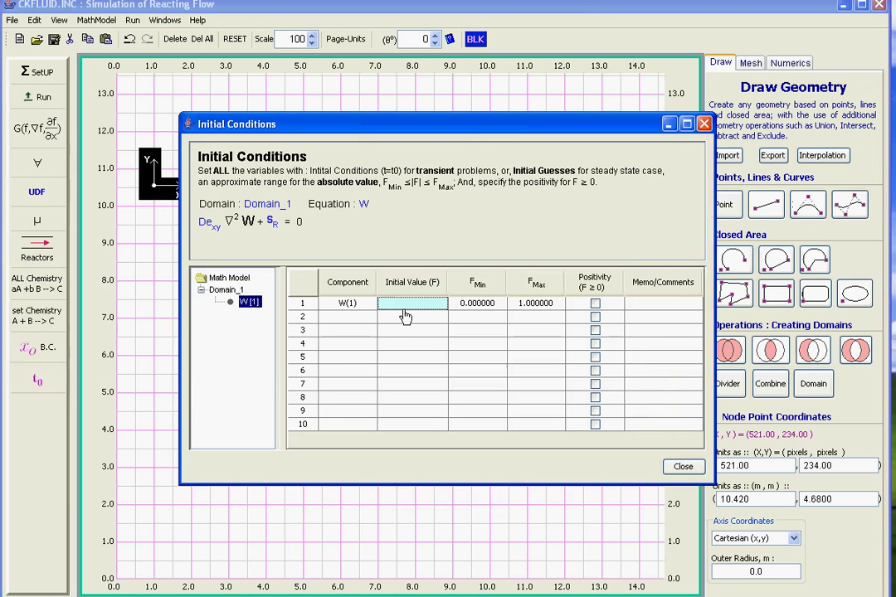
pyautogui.click(403, 308)
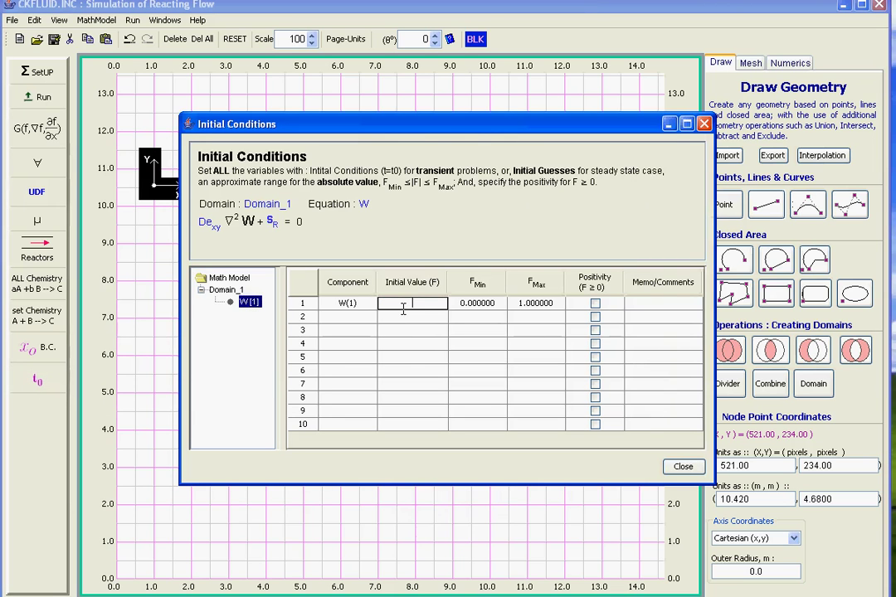
pyautogui.write('20')
pyautogui.press('Return')
pyautogui.click(682, 470)
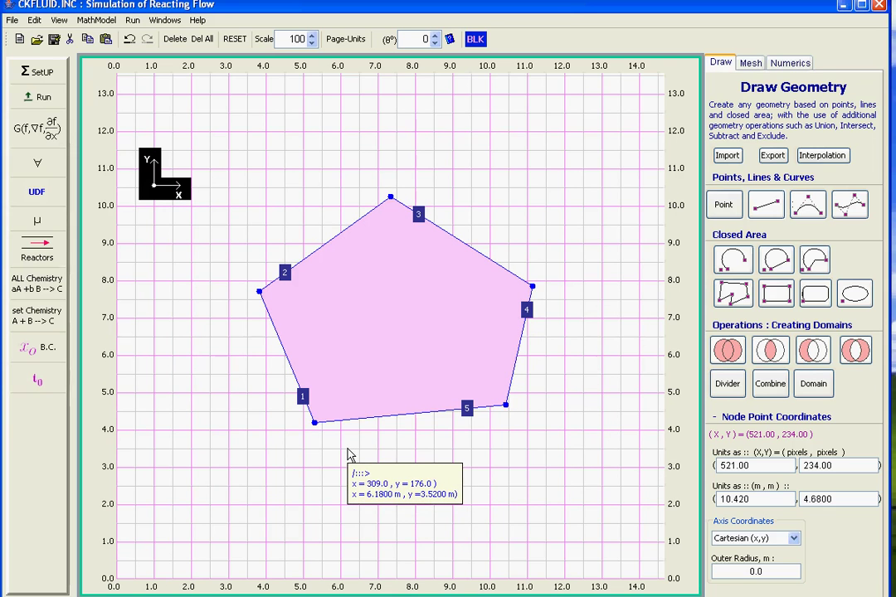
# Generate the pentagon's mesh and continue through the solver run.
pyautogui.moveTo(267, 356)
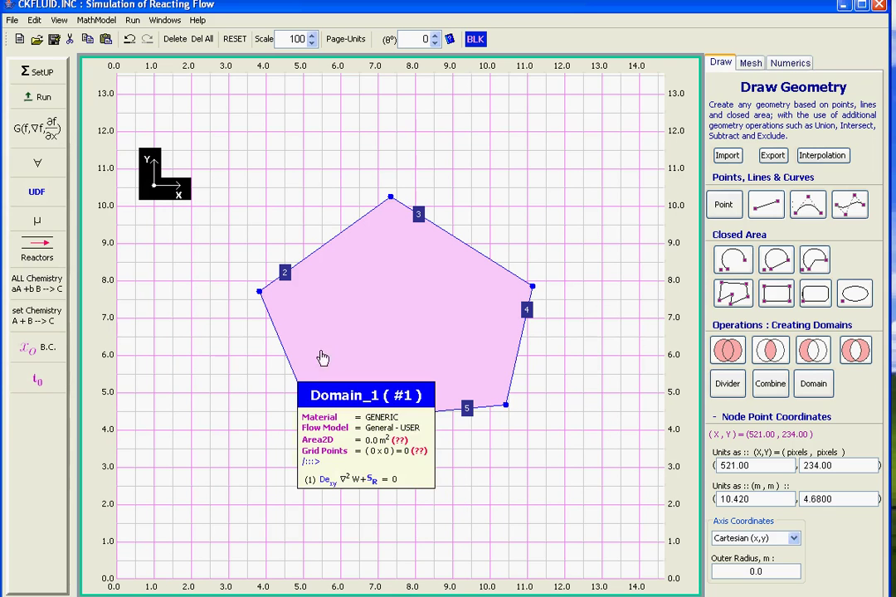
pyautogui.rightClick(444, 146)
pyautogui.click(559, 293)
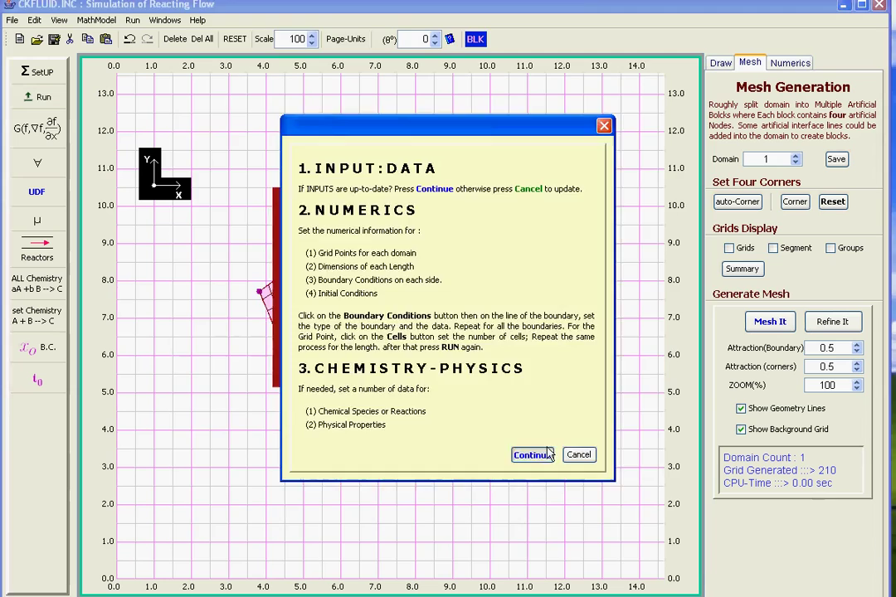
pyautogui.click(529, 454)
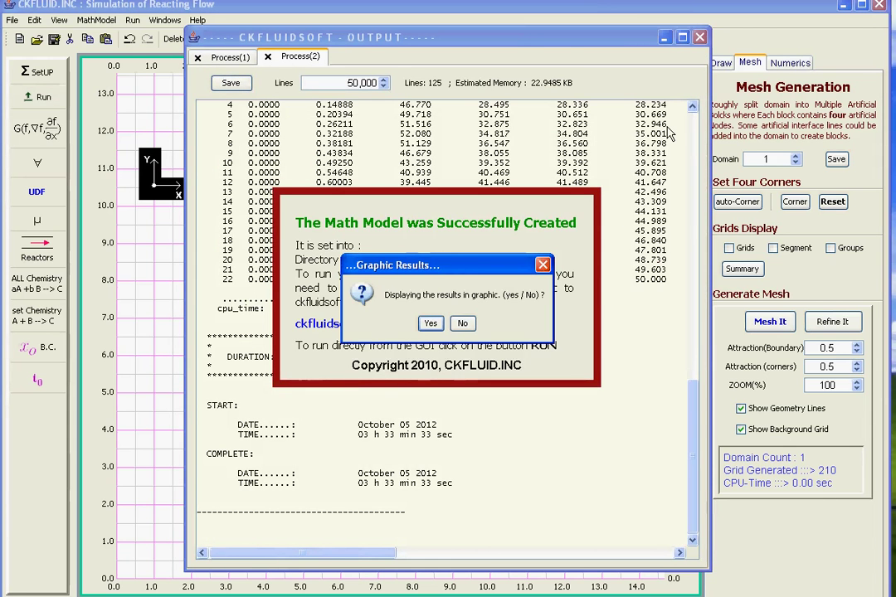
# Accept the Graphic Results offer to show W(1) as a colour contour plot spanning 20 to 100.
pyautogui.click(431, 324)
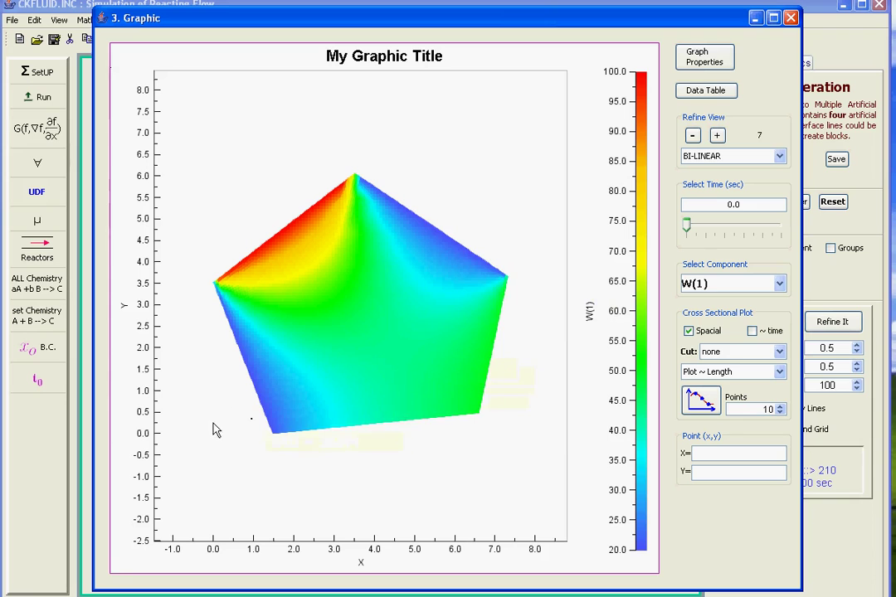
# Lay a Parabola cut across the pentagon, adjust its endpoints and middle, and plot W(1) along it.
pyautogui.click(731, 354)
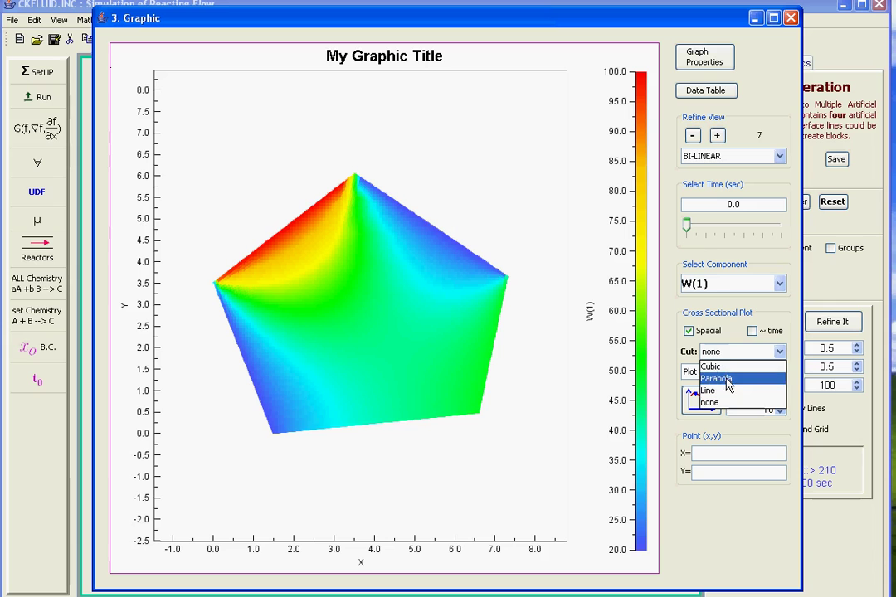
pyautogui.click(729, 382)
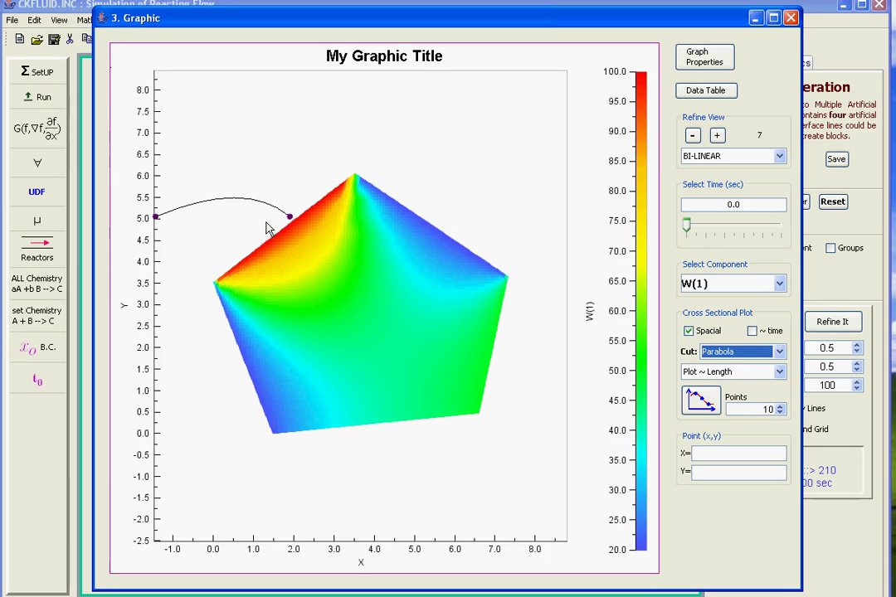
pyautogui.moveTo(250, 206); pyautogui.dragTo(509, 375)
pyautogui.click(326, 247)
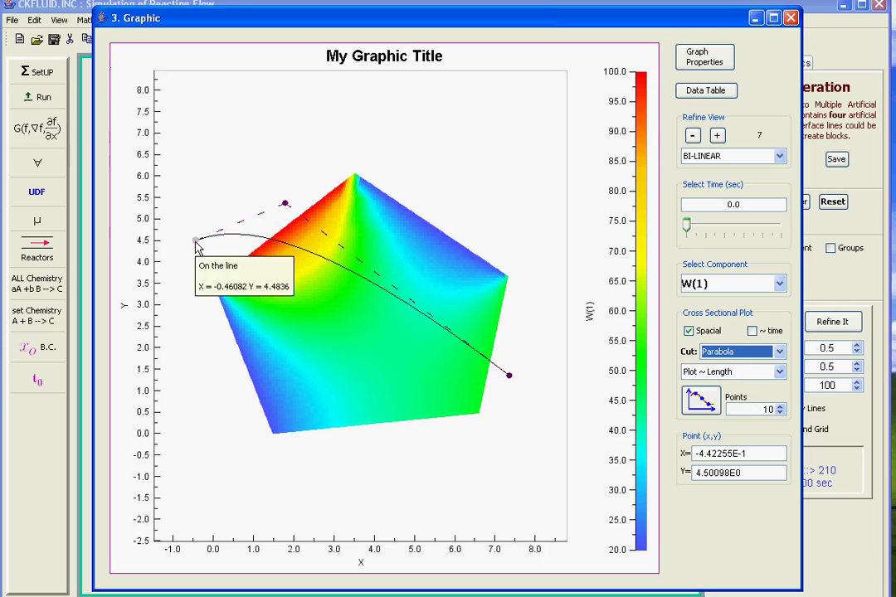
pyautogui.moveTo(197, 241); pyautogui.dragTo(195, 223)
pyautogui.moveTo(286, 203); pyautogui.dragTo(302, 180)
pyautogui.moveTo(347, 262)
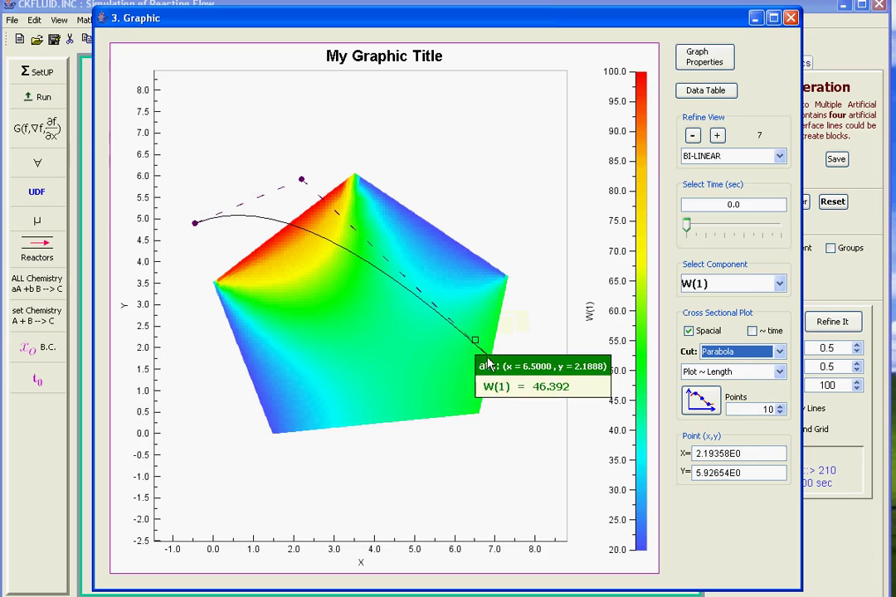
pyautogui.moveTo(509, 376); pyautogui.dragTo(448, 446)
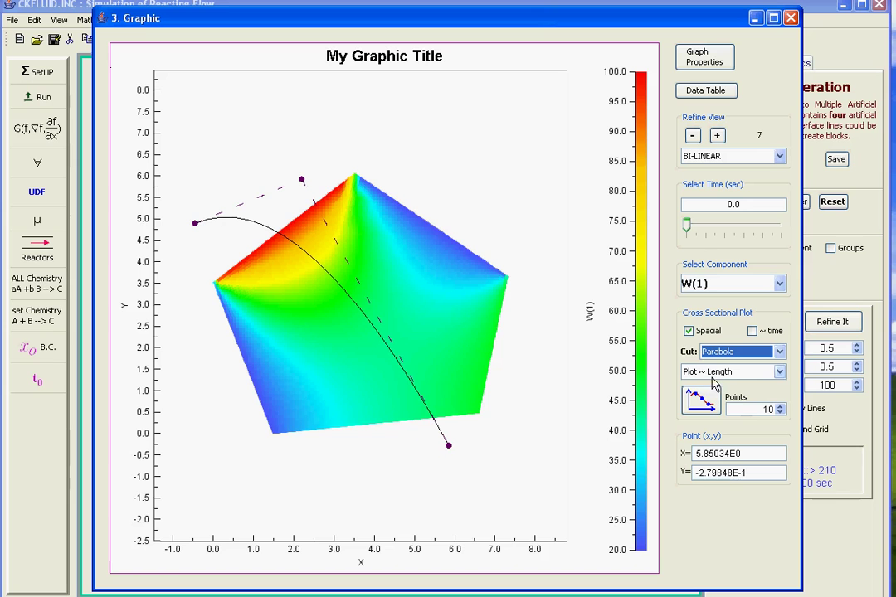
pyautogui.click(705, 407)
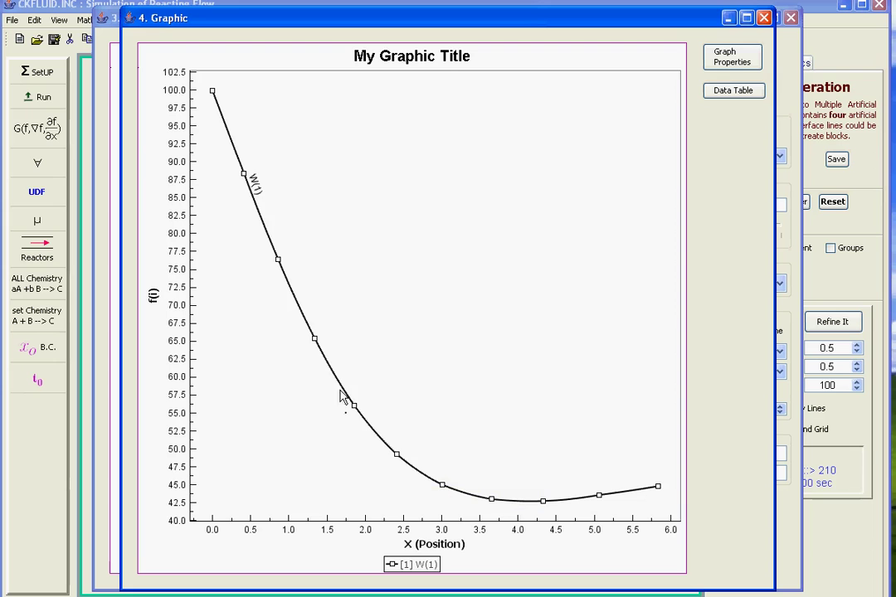
# Minimize the 4. Graphic line plot, 3. Graphic contour plot and CKFLUIDSOFT OUTPUT windows.
pyautogui.moveTo(315, 340)
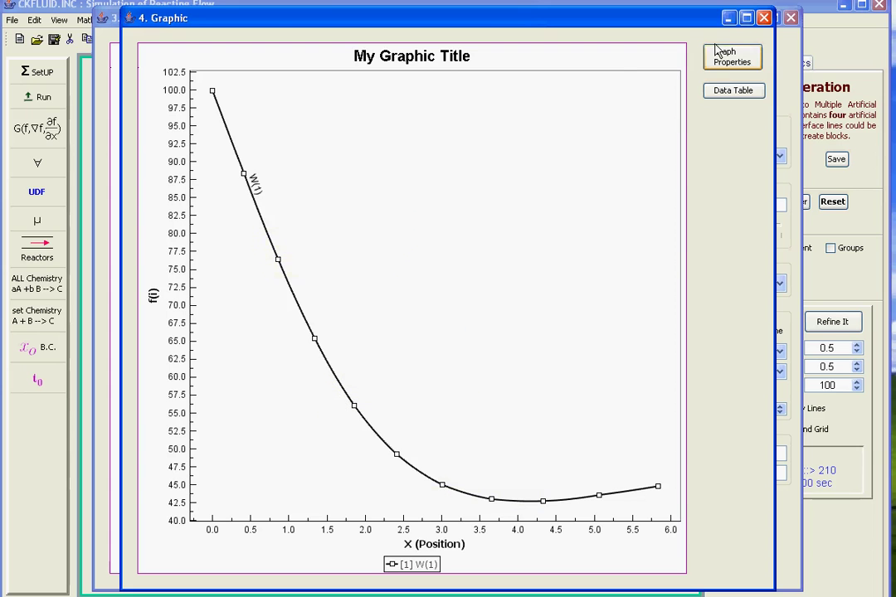
pyautogui.click(730, 20)
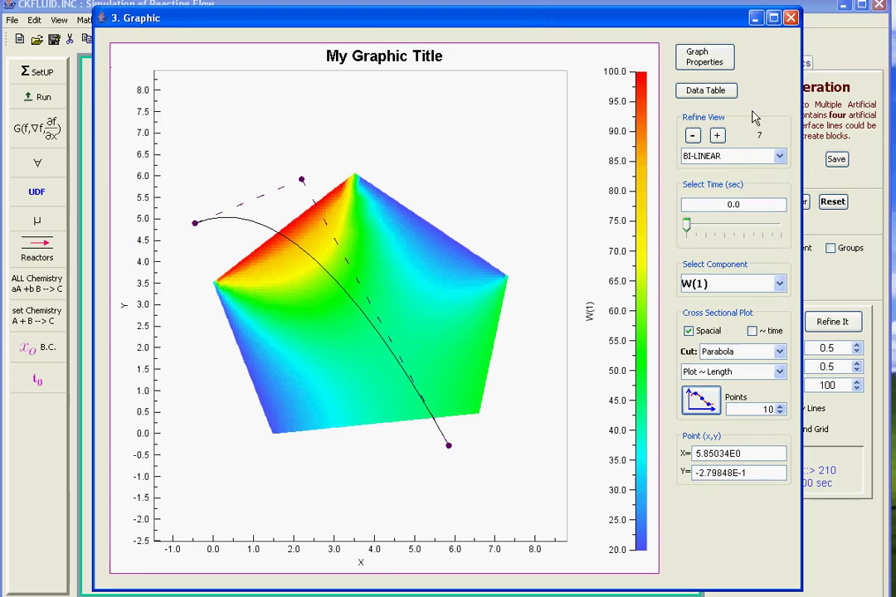
pyautogui.click(756, 18)
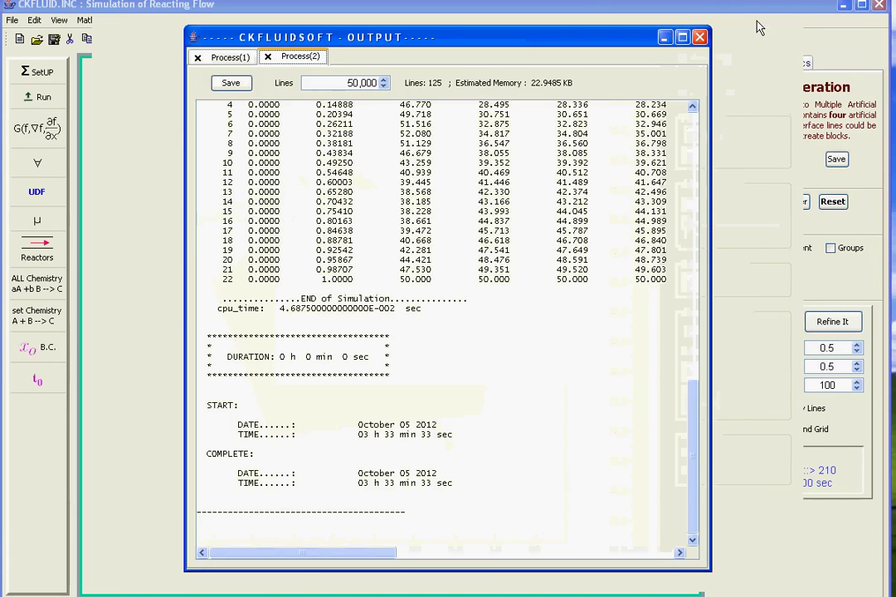
pyautogui.click(665, 37)
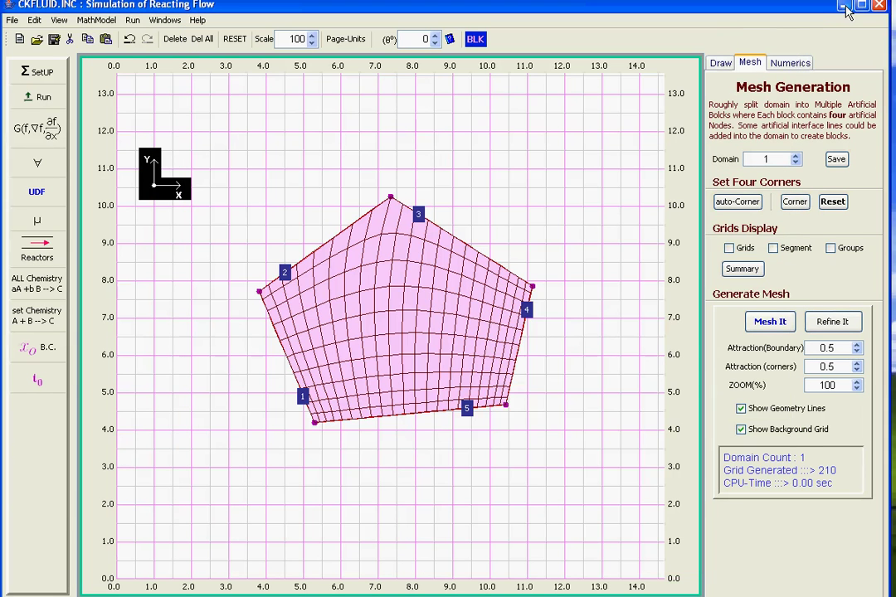
# In the G(f) Domain Parameters, replace k's value 0 with -0.1, confirm, and close the equations window.
pyautogui.click(42, 126)
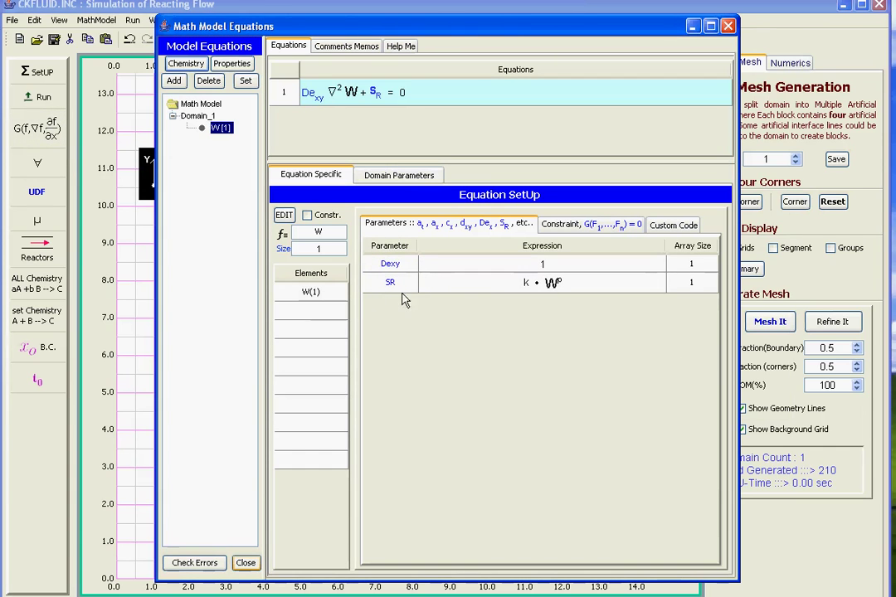
pyautogui.click(400, 178)
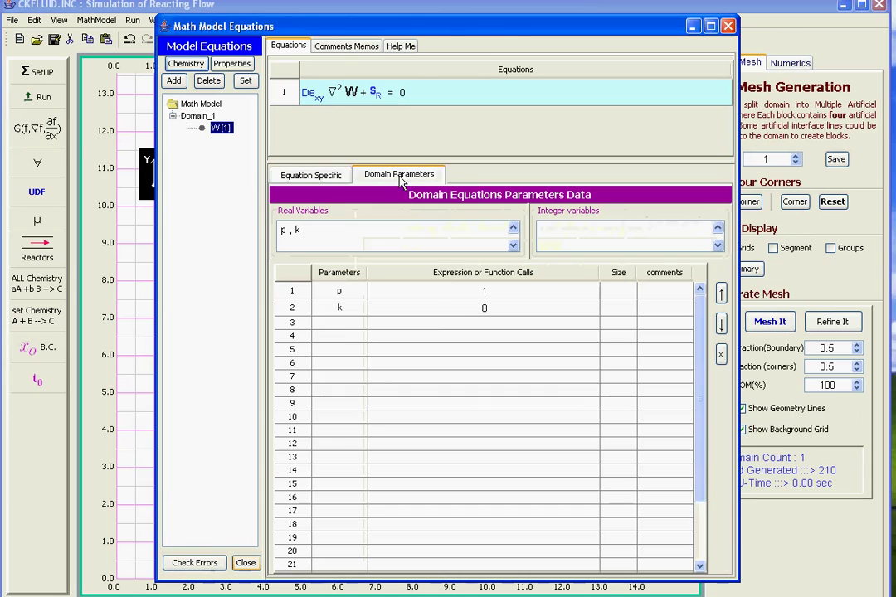
pyautogui.doubleClick(500, 314)
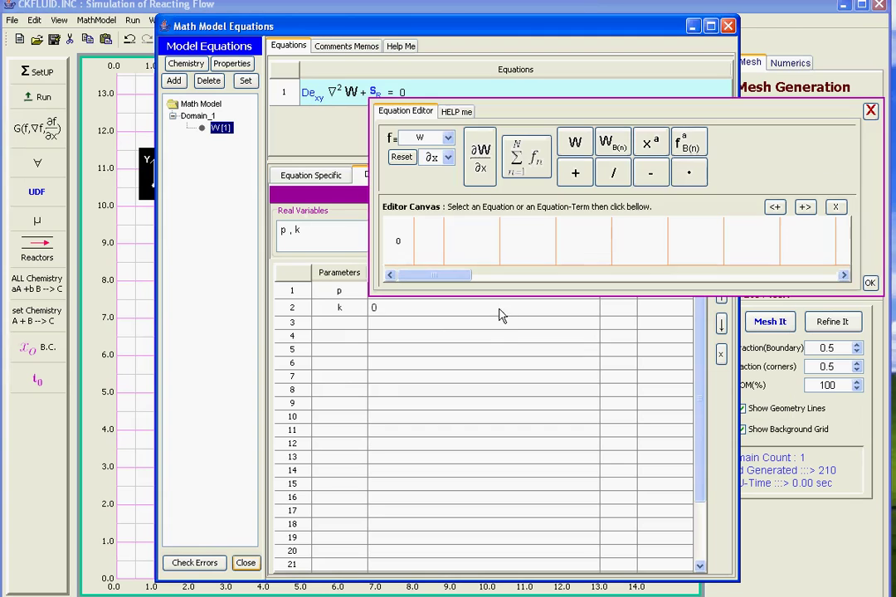
pyautogui.click(400, 247)
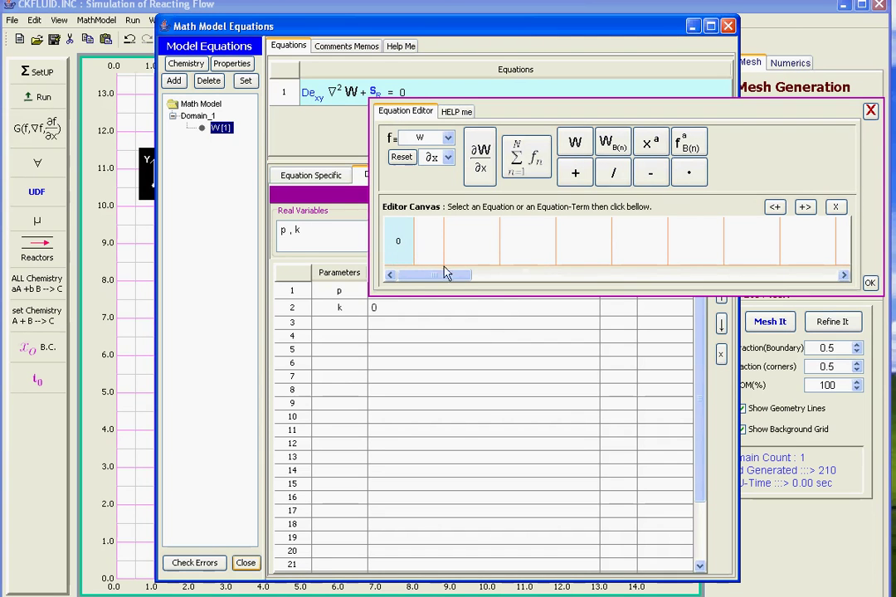
pyautogui.rightClick(400, 252)
pyautogui.click(427, 296)
pyautogui.press('Return')
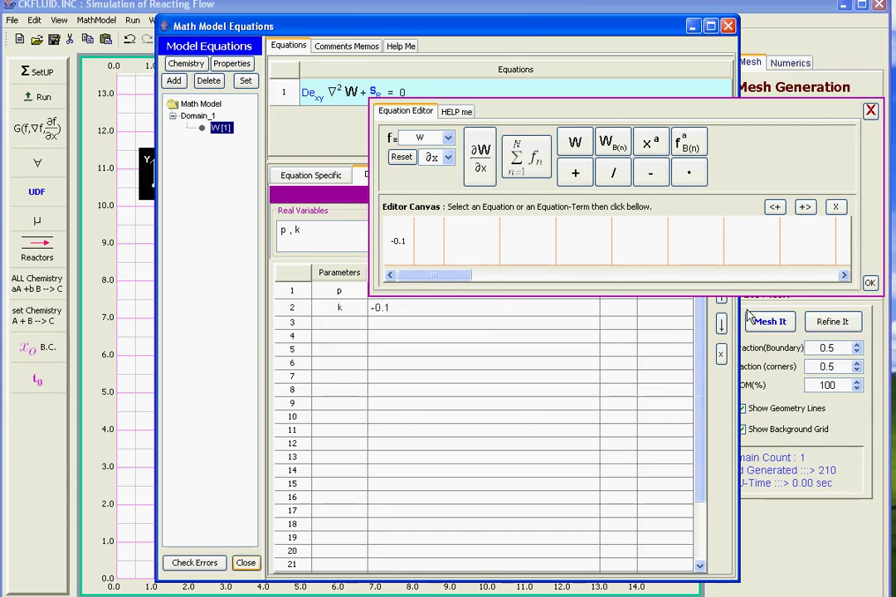
pyautogui.click(870, 283)
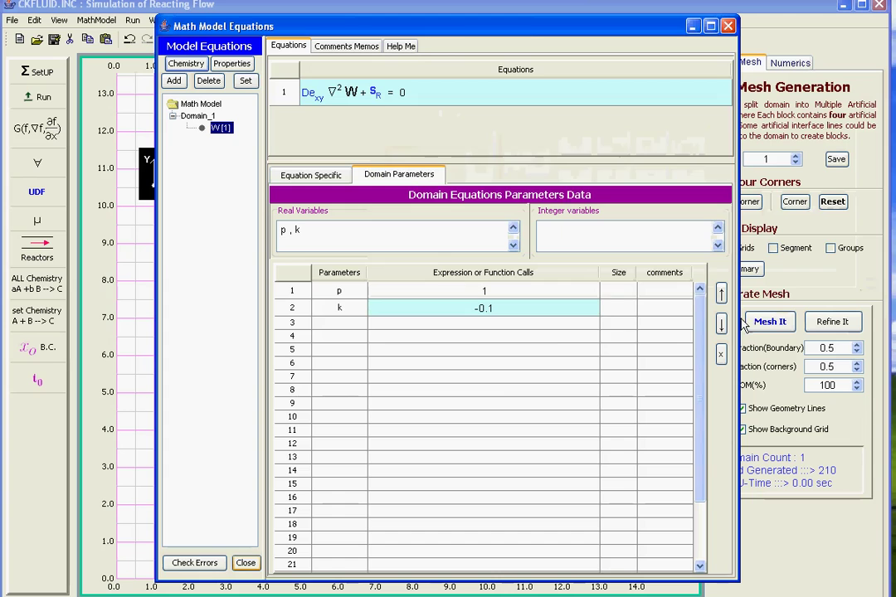
pyautogui.click(245, 563)
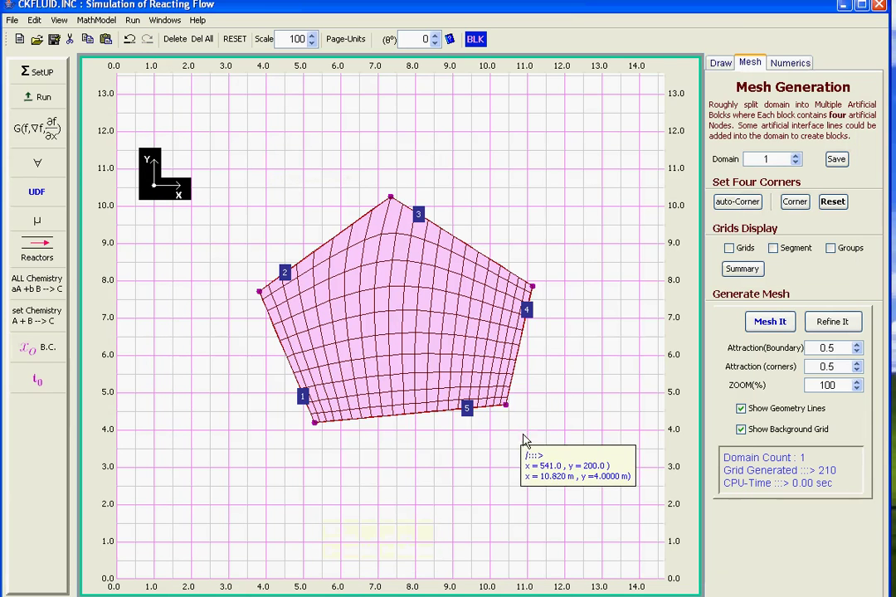
# Re-run the k = -0.1 model, continuing past INPUT:DATA and accepting graphic results.
pyautogui.moveTo(431, 391)
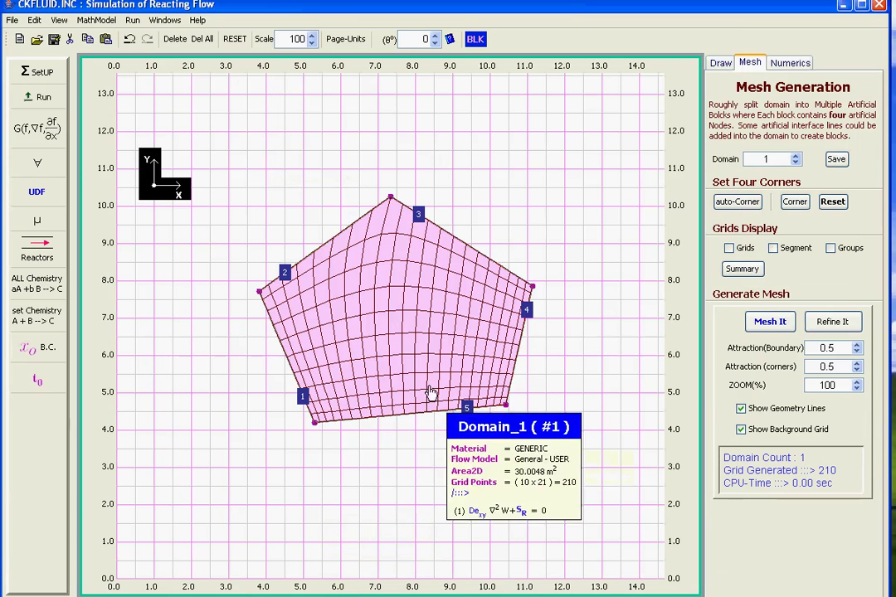
pyautogui.click(46, 98)
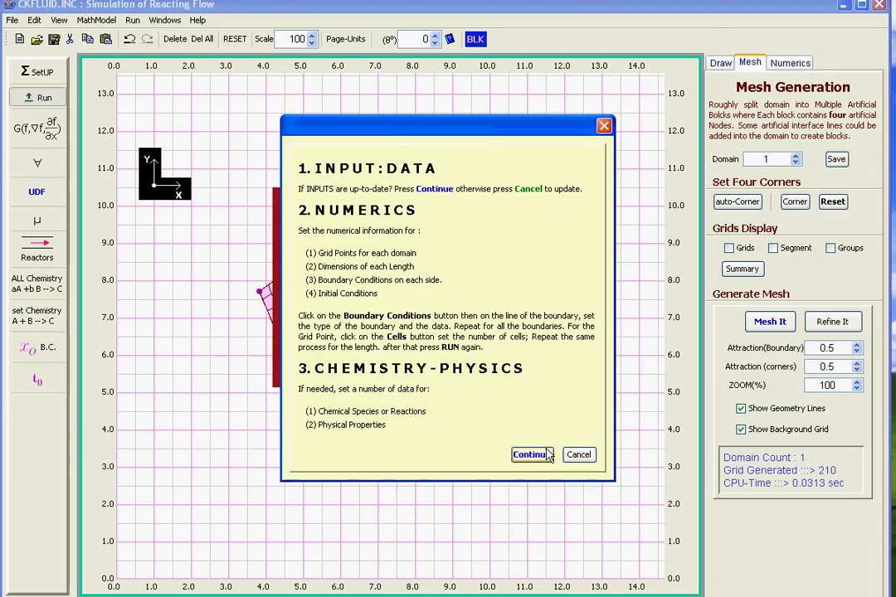
pyautogui.click(531, 455)
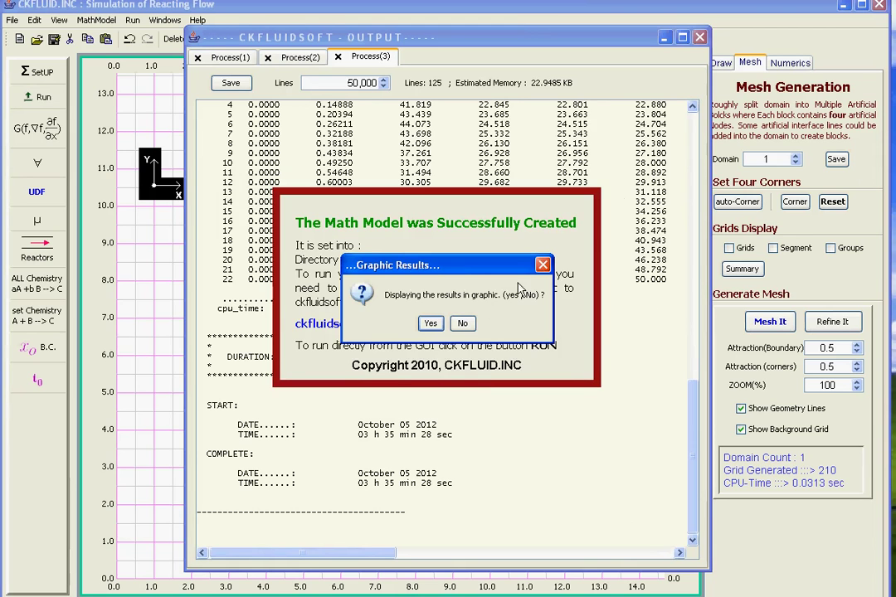
pyautogui.click(428, 326)
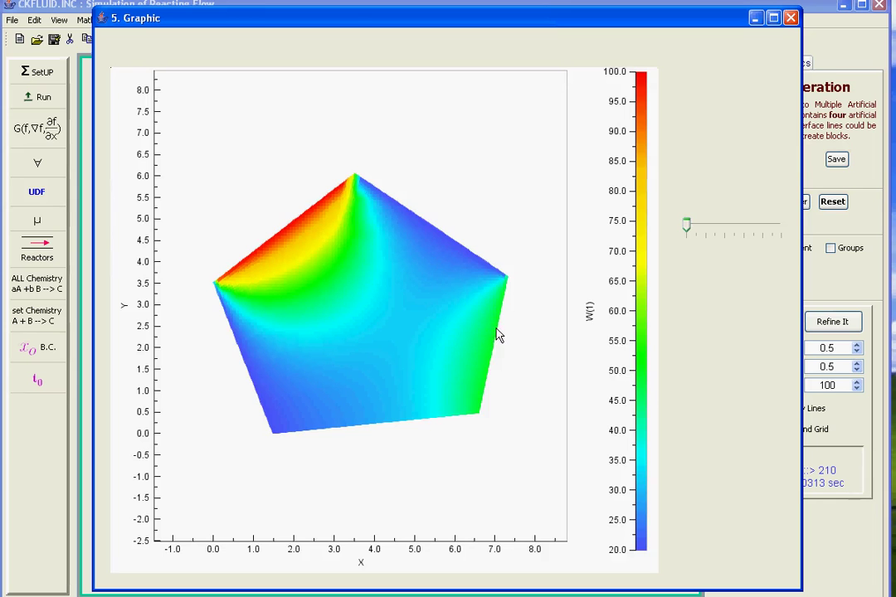
# Read W(1) values such as 39.278 on the k = -0.1 contour plot spanning 20 to 100.
pyautogui.moveTo(495, 330)
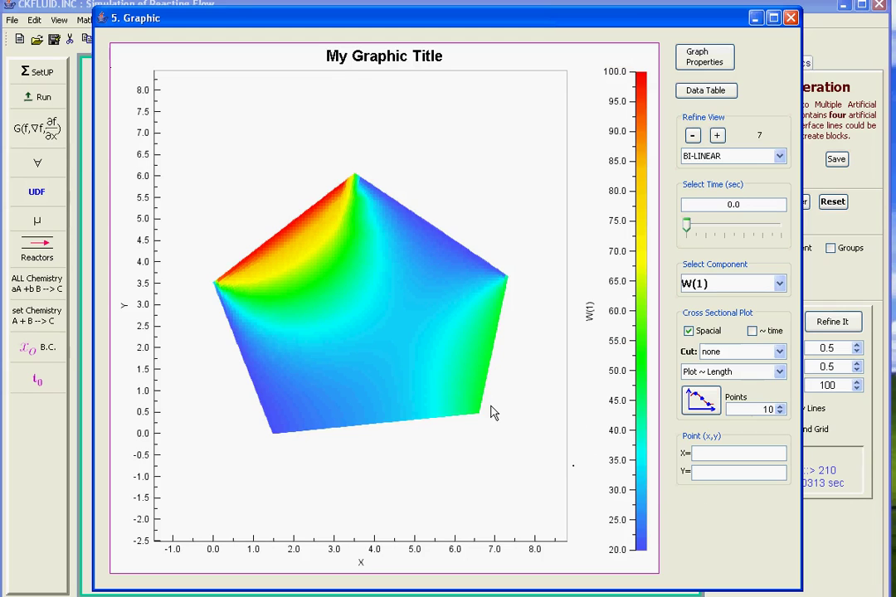
pyautogui.moveTo(423, 308)
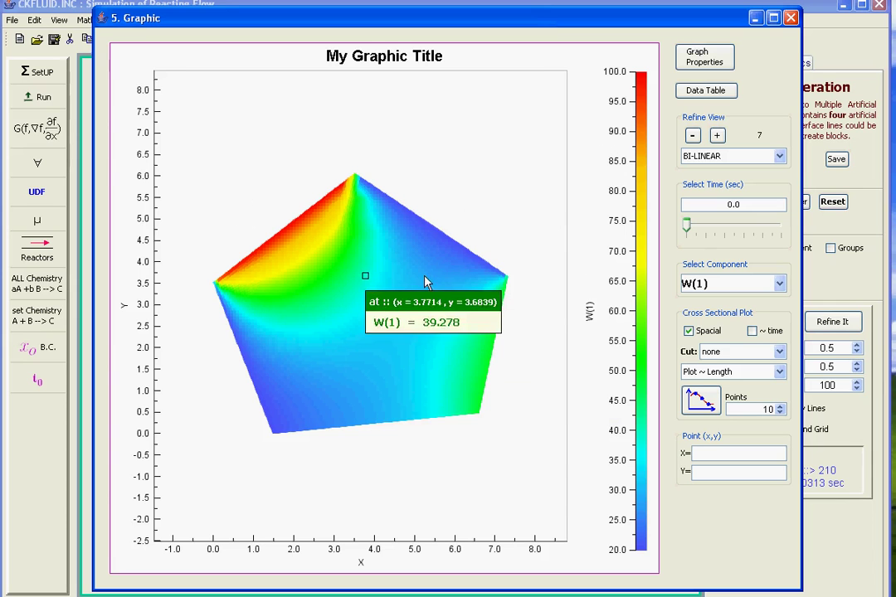
# Minimize 5. Graphic, the output window and the main window, then bring 1. Graphic forward.
pyautogui.click(756, 17)
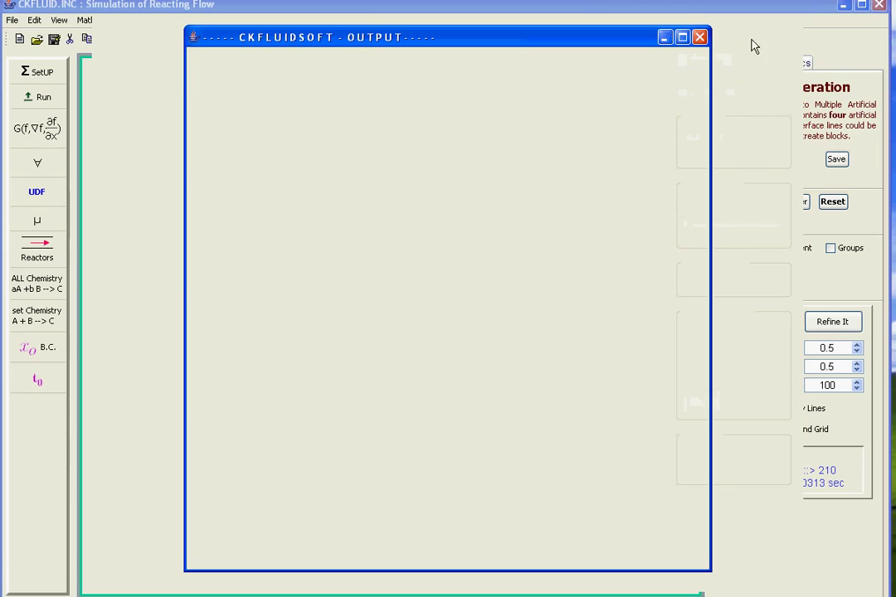
pyautogui.click(666, 39)
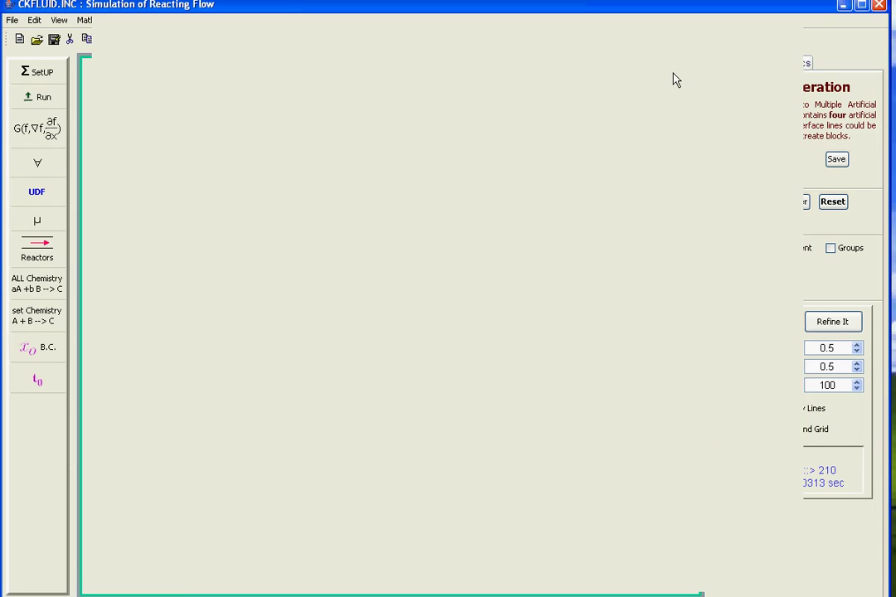
pyautogui.click(843, 7)
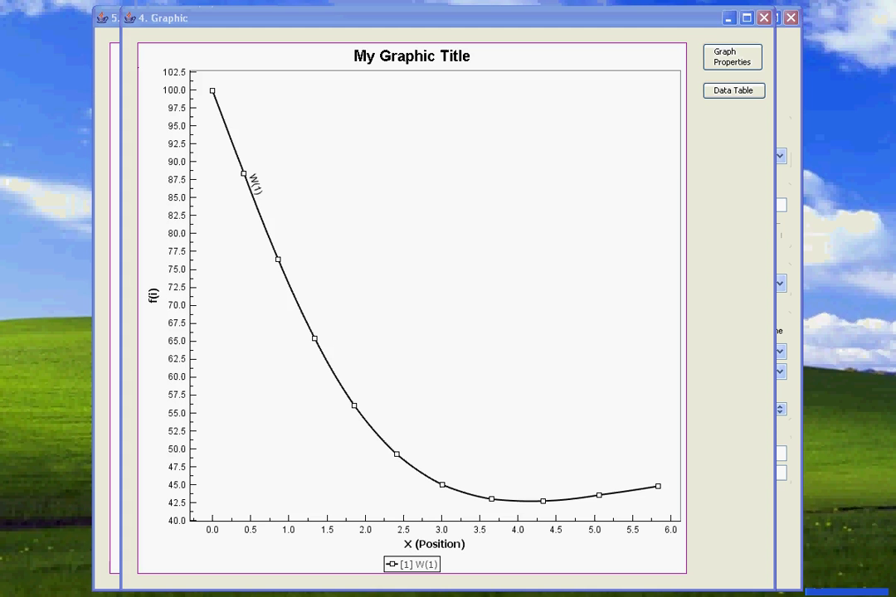
pyautogui.click(878, 594)
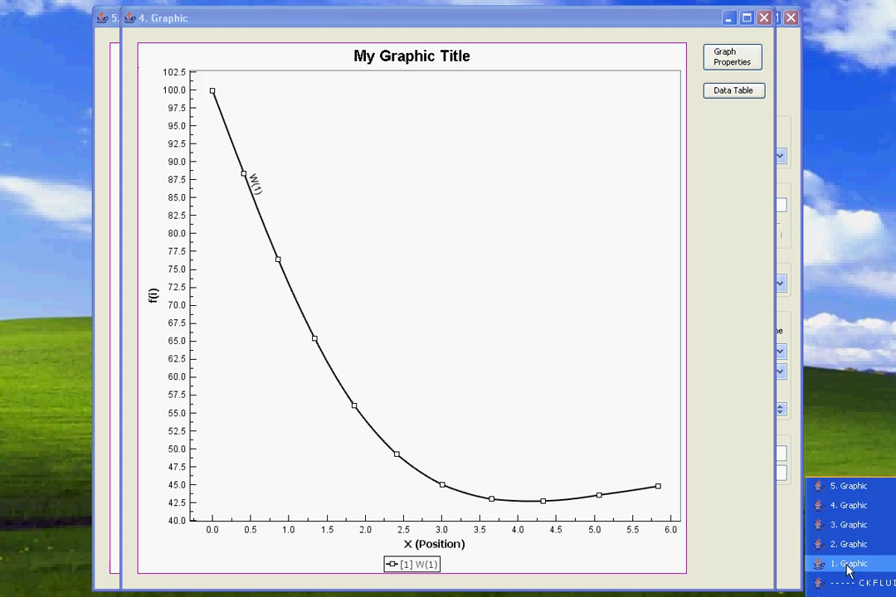